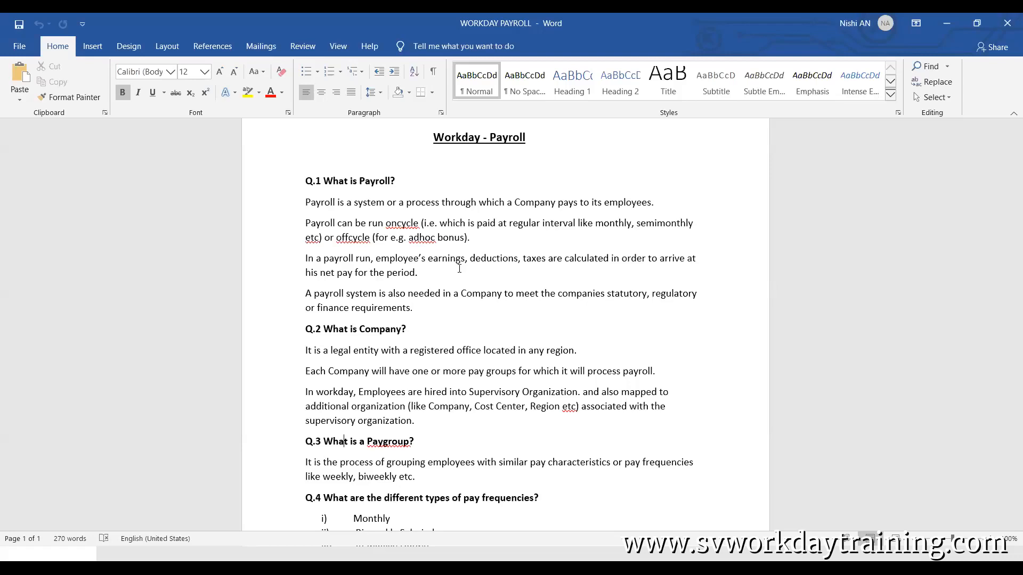
Step: Review the Q.1 Payroll and Q.2 Company answers, marking the sentence about each company having one or more pay groups
scroll(427, 233, "down", 3)
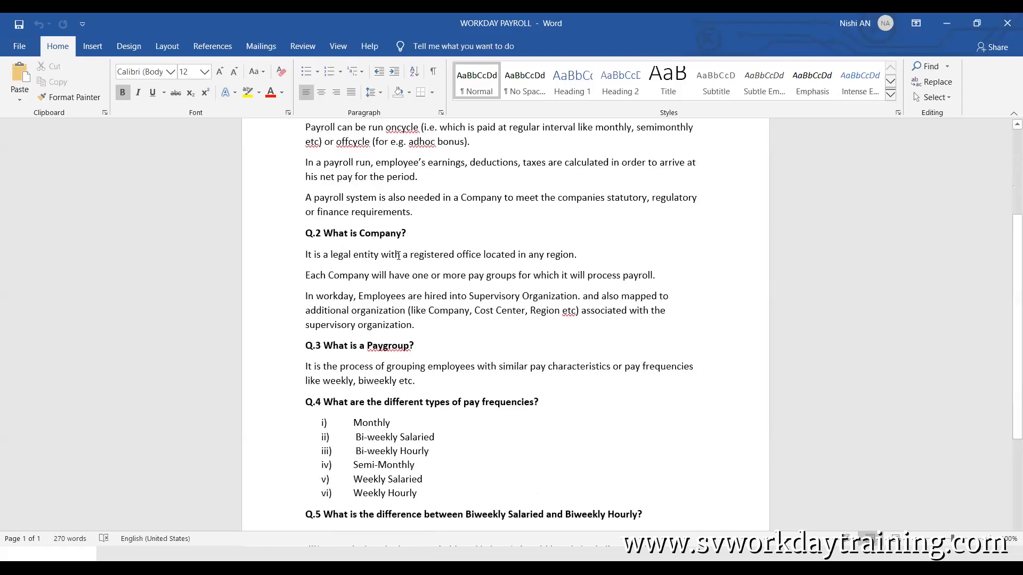
left_click(397, 256)
scroll(397, 255, "up", 3)
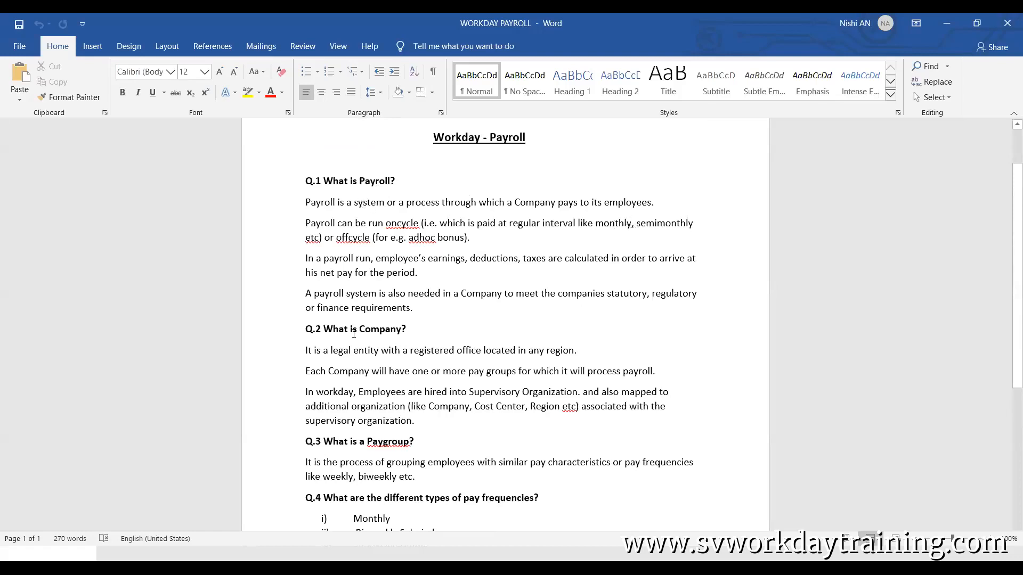
left_click_drag(351, 331, 394, 332)
left_click(377, 350)
scroll(373, 352, "down", 1)
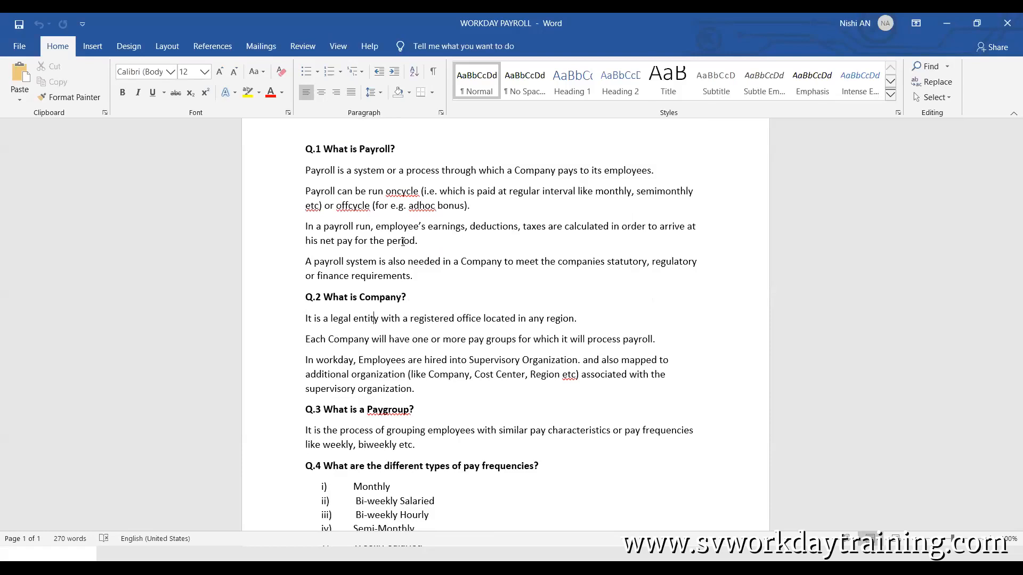
scroll(421, 267, "down", 3)
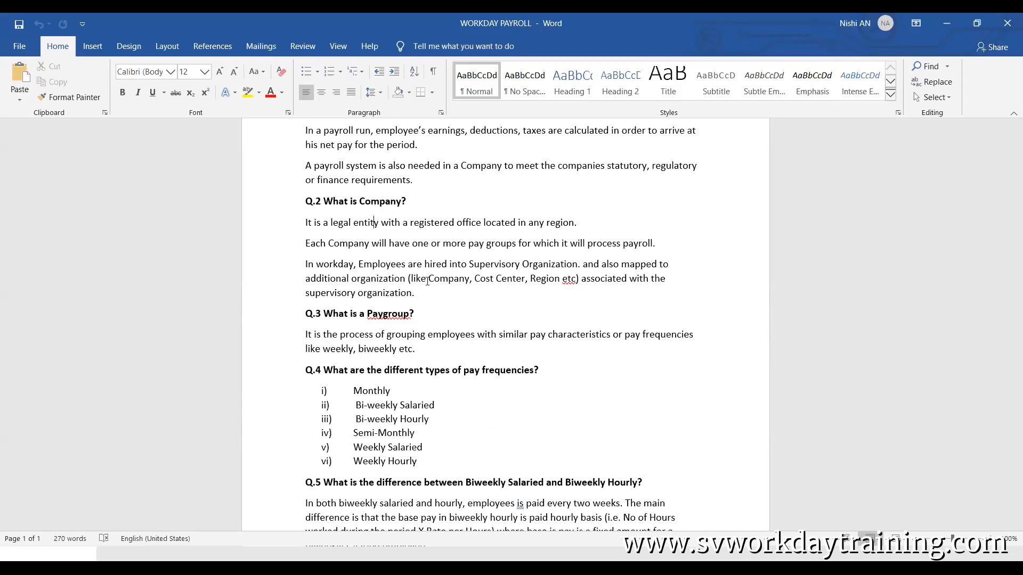
left_click(306, 265)
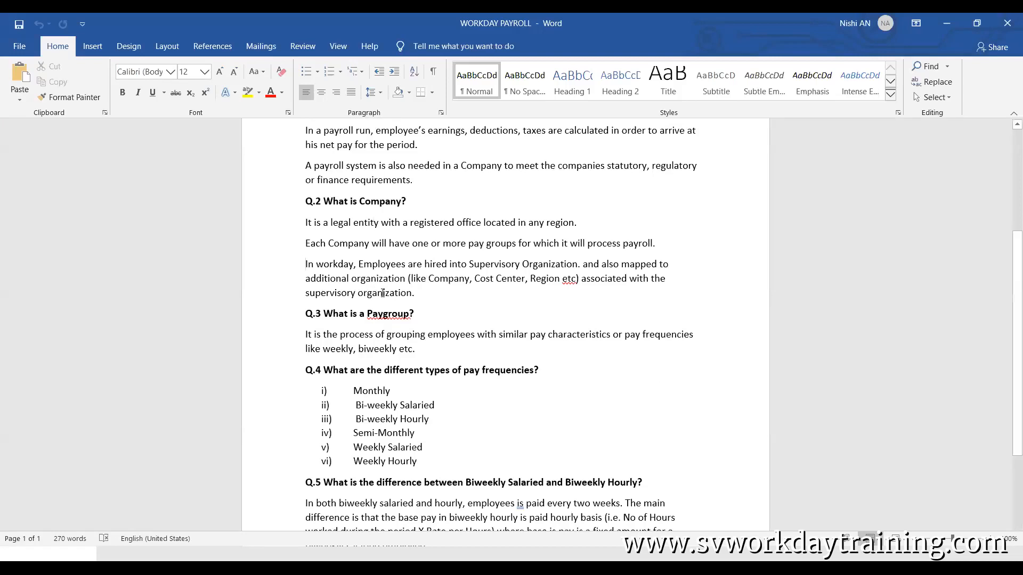
triple_click(382, 294)
left_click(432, 291)
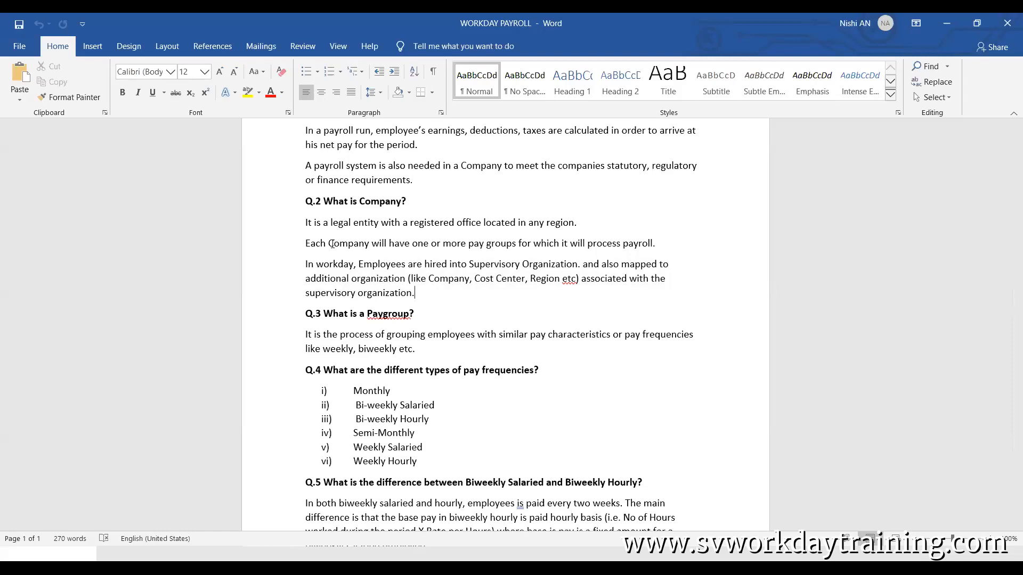
left_click_drag(320, 242, 658, 243)
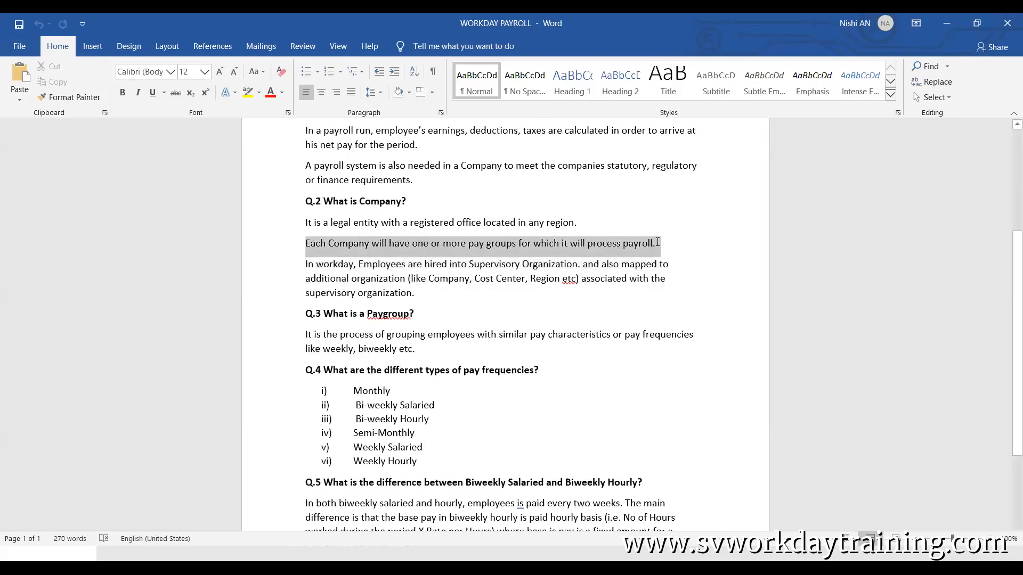
left_click(571, 324)
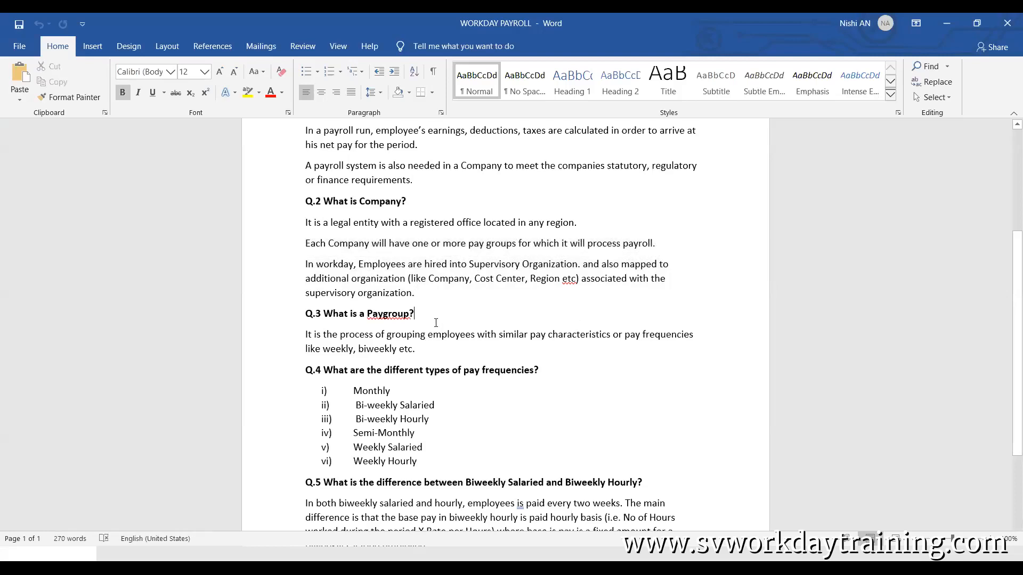
Step: Read through the Q.3 Paygroup definition and the Q.4 list of pay frequency types
scroll(435, 323, "down", 1)
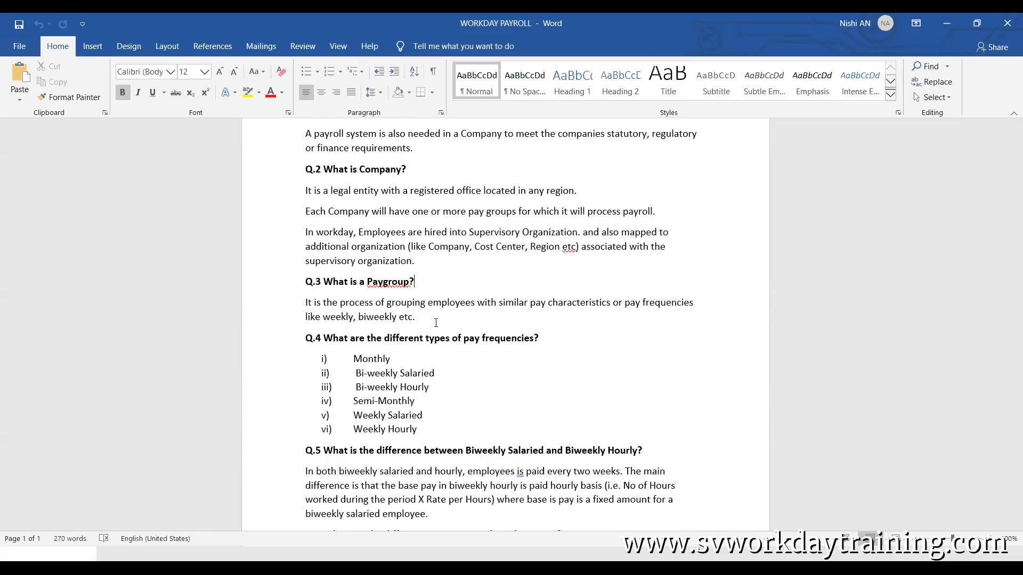
scroll(435, 323, "down", 1)
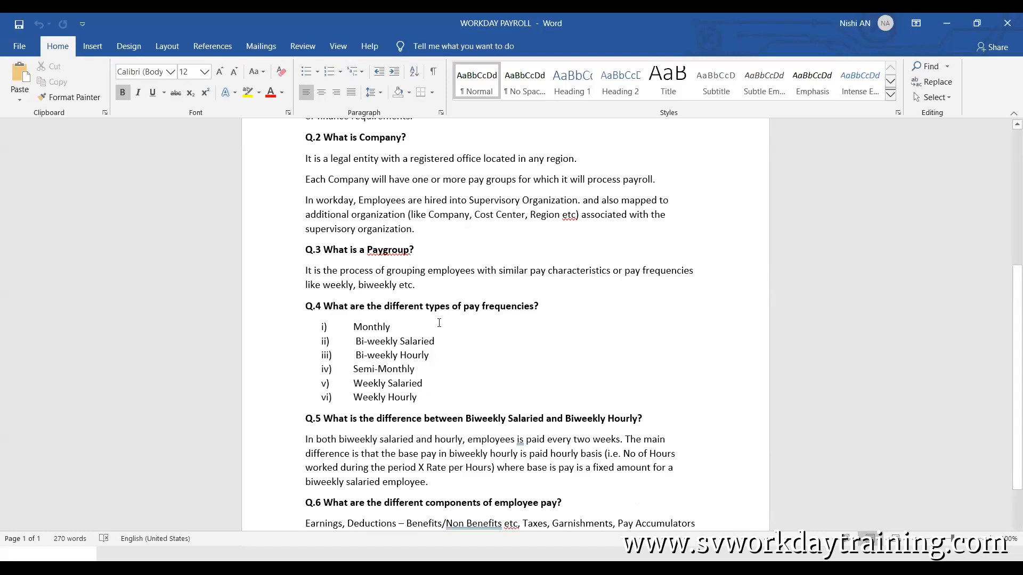
left_click(386, 341)
scroll(401, 328, "down", 1)
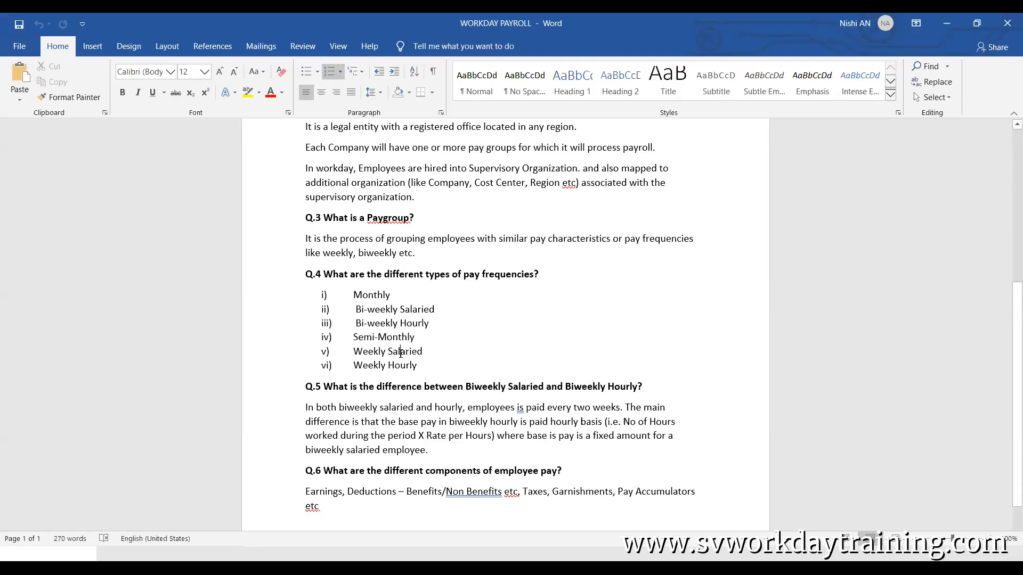
scroll(401, 352, "down", 1)
scroll(400, 353, "down", 1)
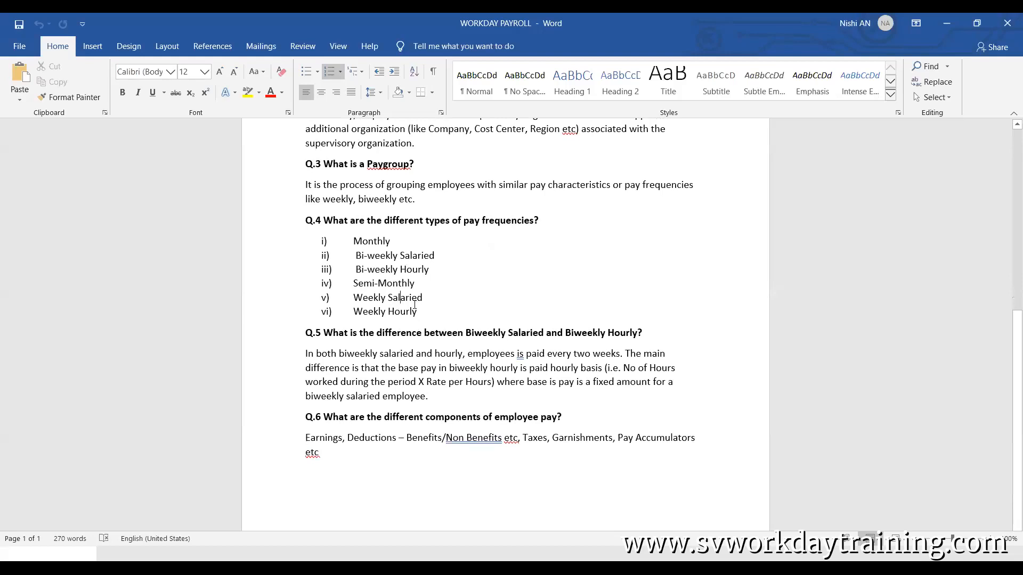
Step: In the Q.5 answer, change "where" to "whereas" and delete the extra "is" between "base" and "pay"
left_click(427, 368)
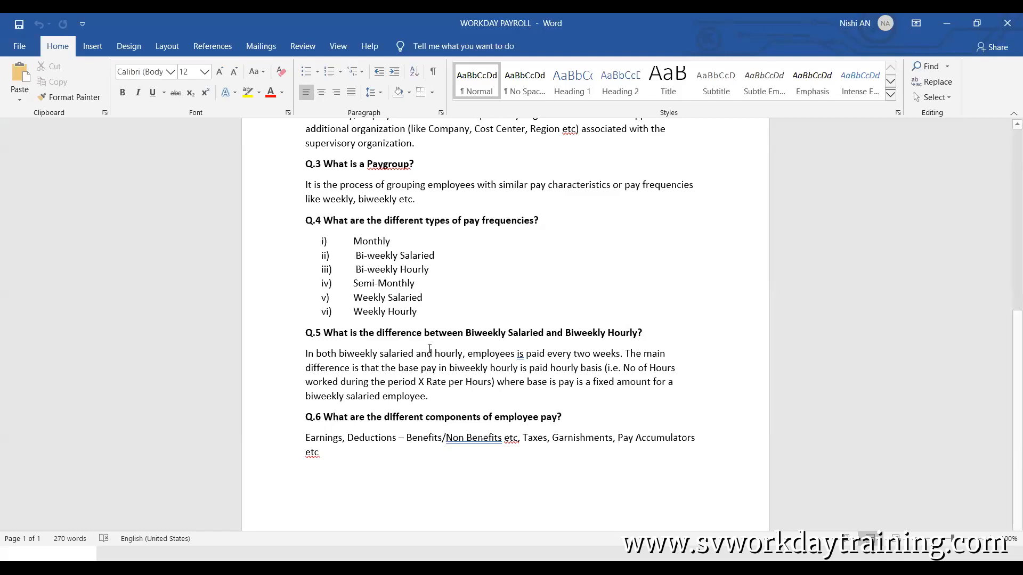
type("as")
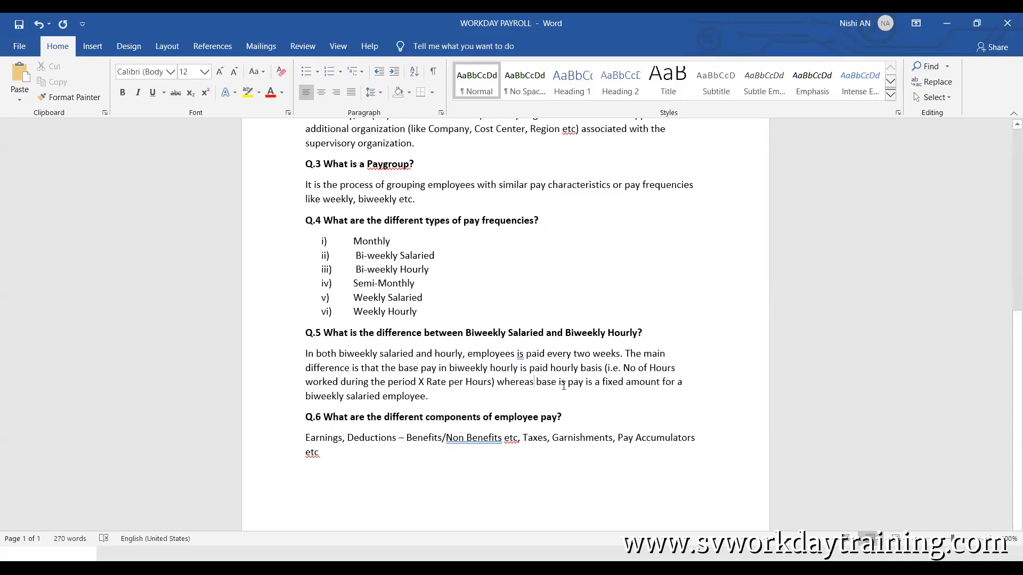
key("BackSpace")
key("BackSpace")
key("BackSpace")
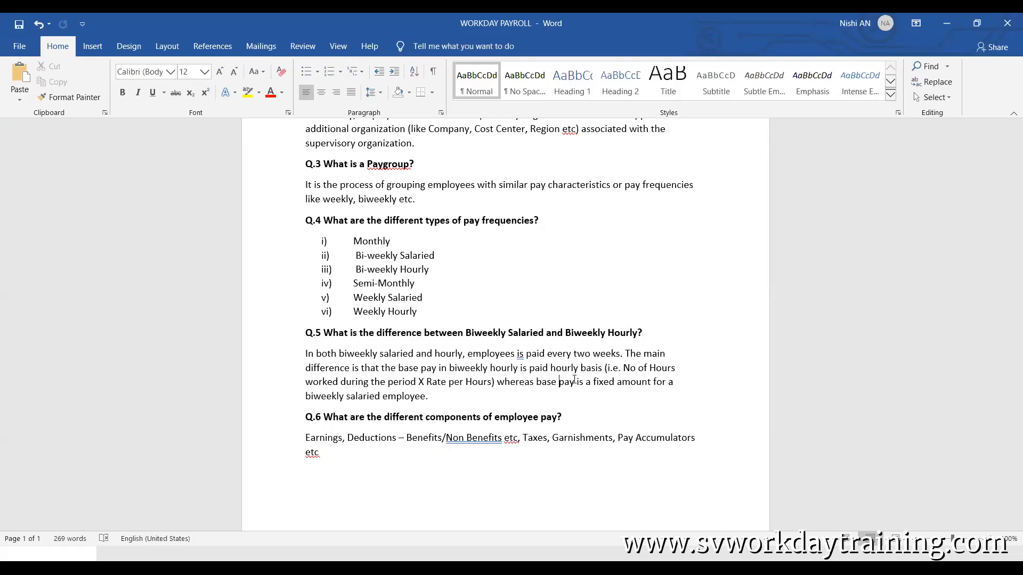
Step: Remove the stray space inside the word "Benefits" in the Q.6 answer on components of employee pay
left_click(411, 441)
scroll(478, 442, "up", 1)
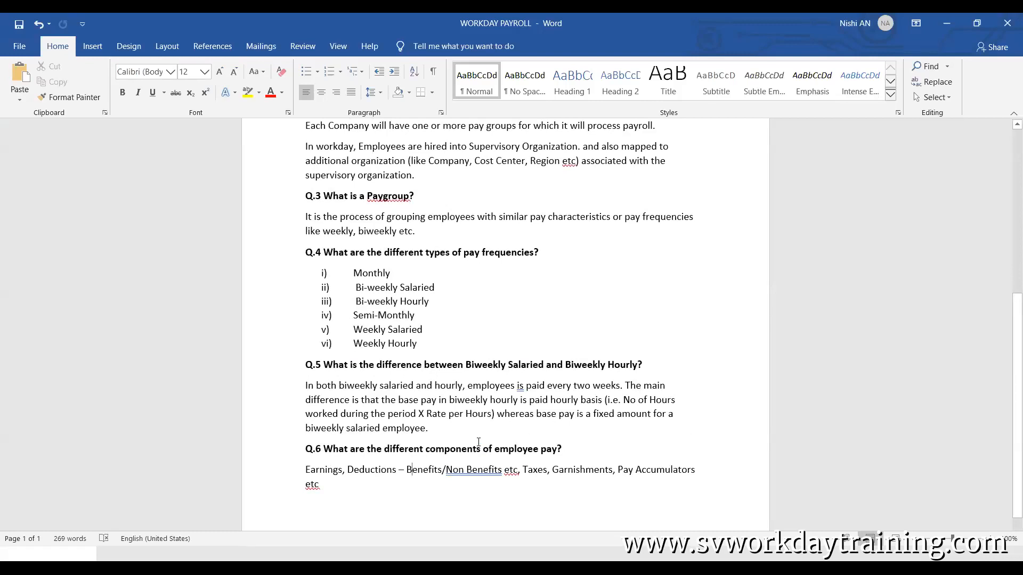
scroll(479, 442, "up", 1)
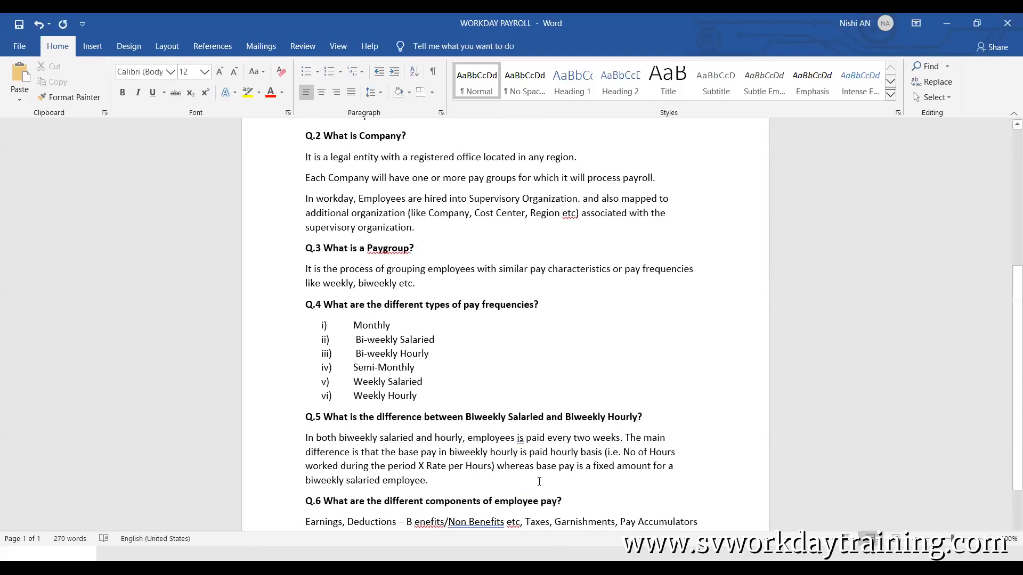
scroll(469, 458, "down", 2)
key("BackSpace")
Step: Review the whole question list again, from the Q.1 payroll definition to the Q.6 pay components
scroll(470, 453, "up", 2)
scroll(471, 451, "up", 6)
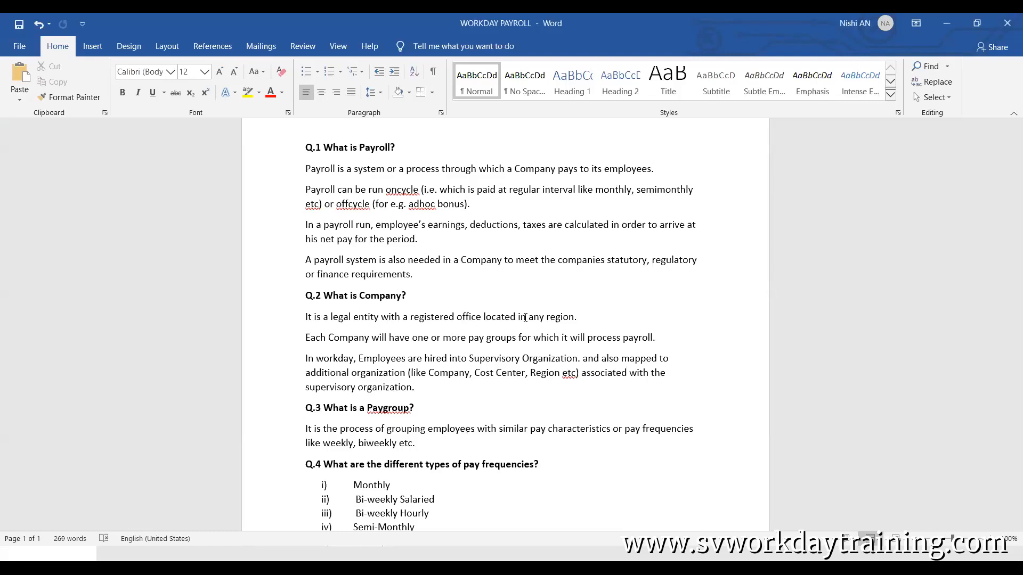
key("Down")
left_click(463, 405)
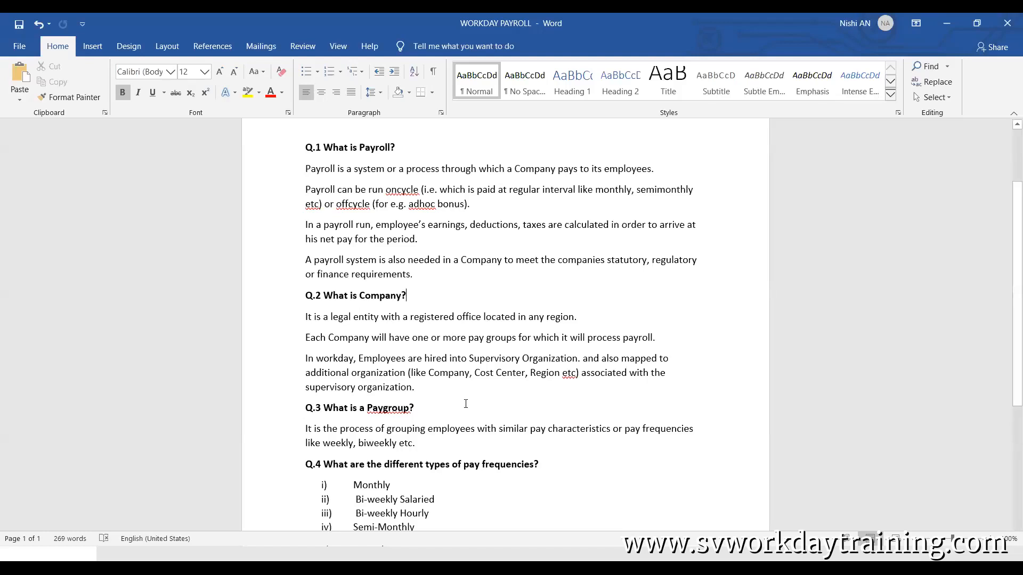
scroll(464, 405, "down", 3)
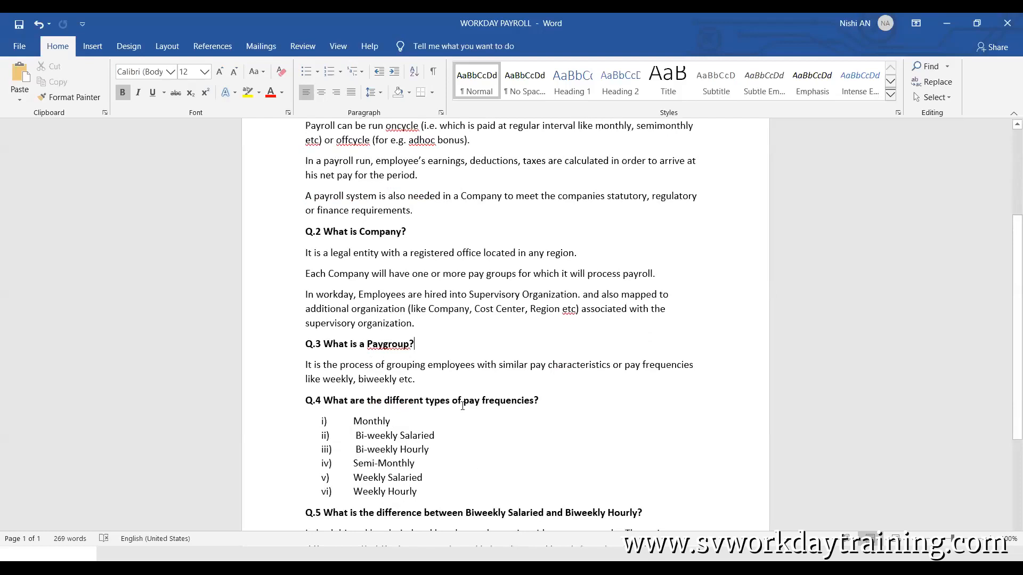
scroll(463, 406, "down", 7)
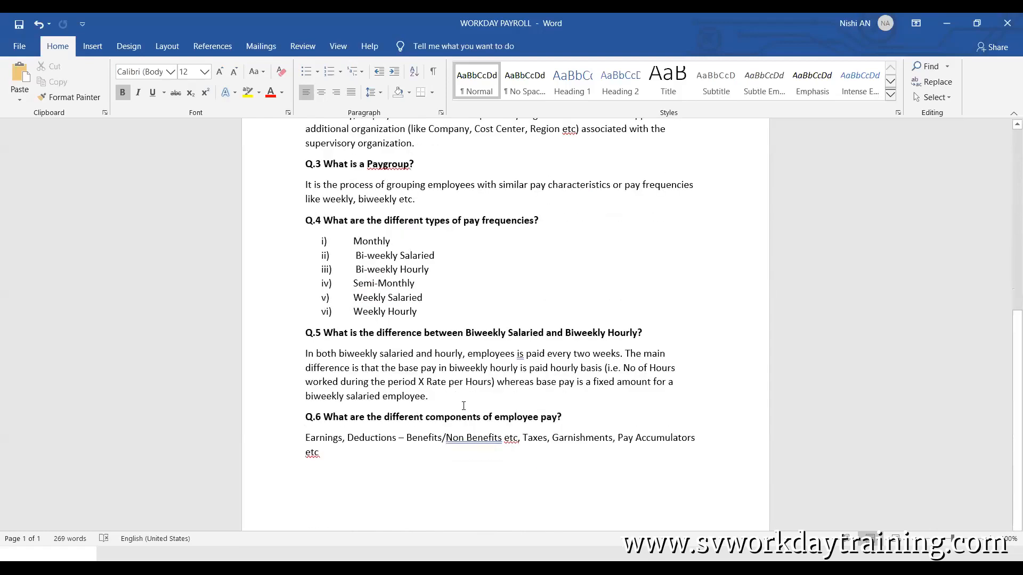
scroll(464, 406, "up", 5)
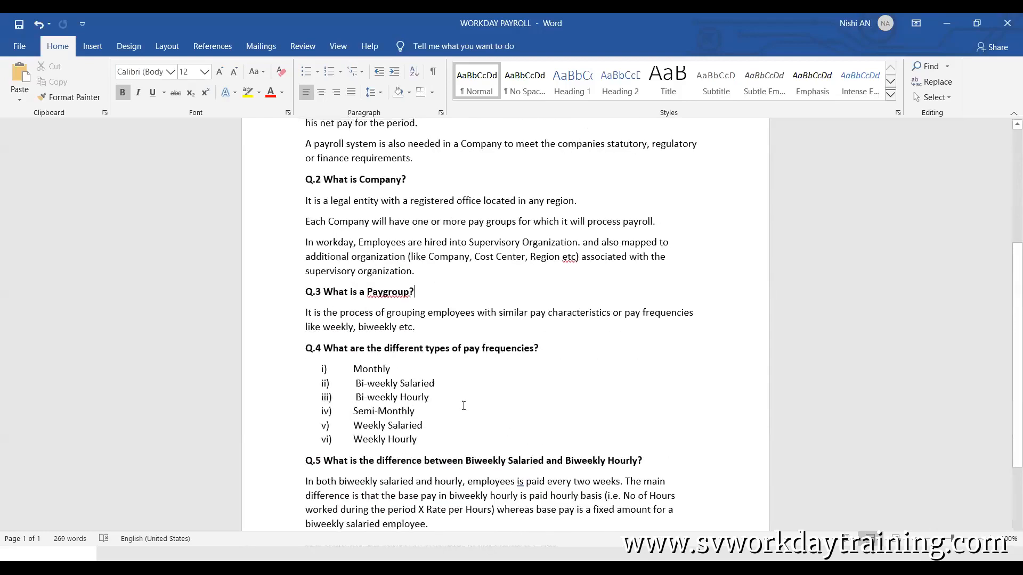
left_click(441, 447)
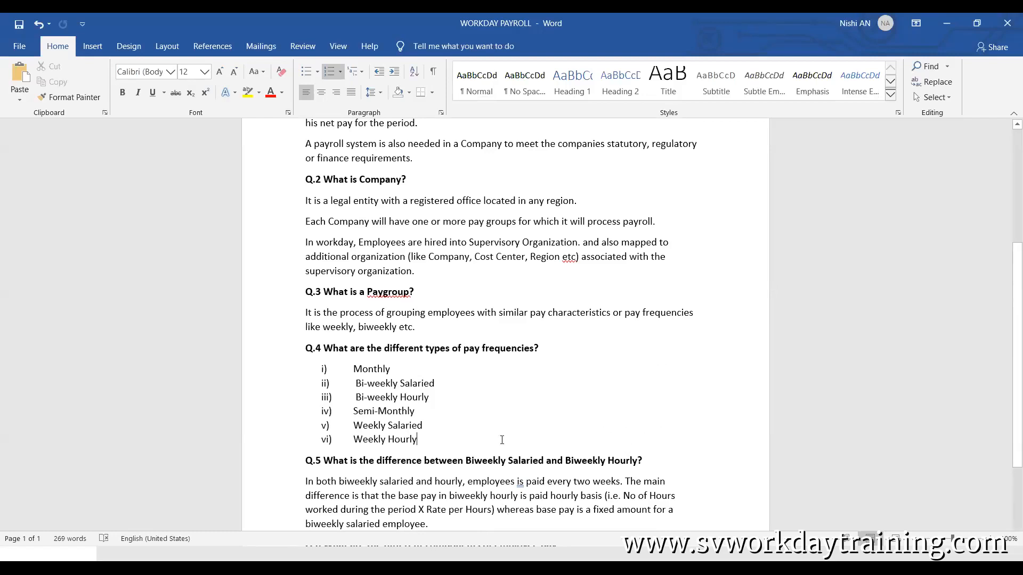
left_click(558, 179)
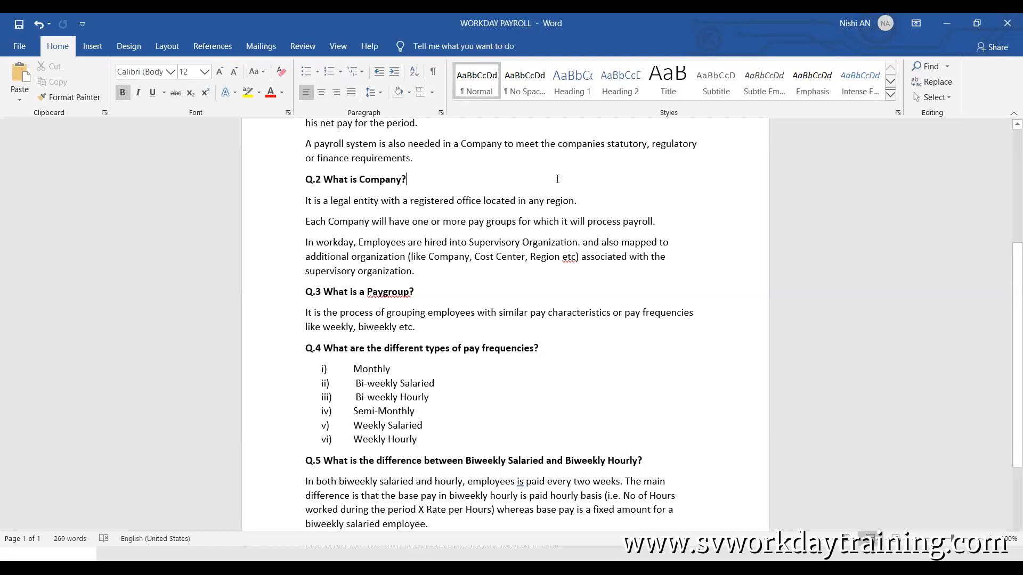
scroll(557, 179, "up", 1)
scroll(558, 179, "up", 1)
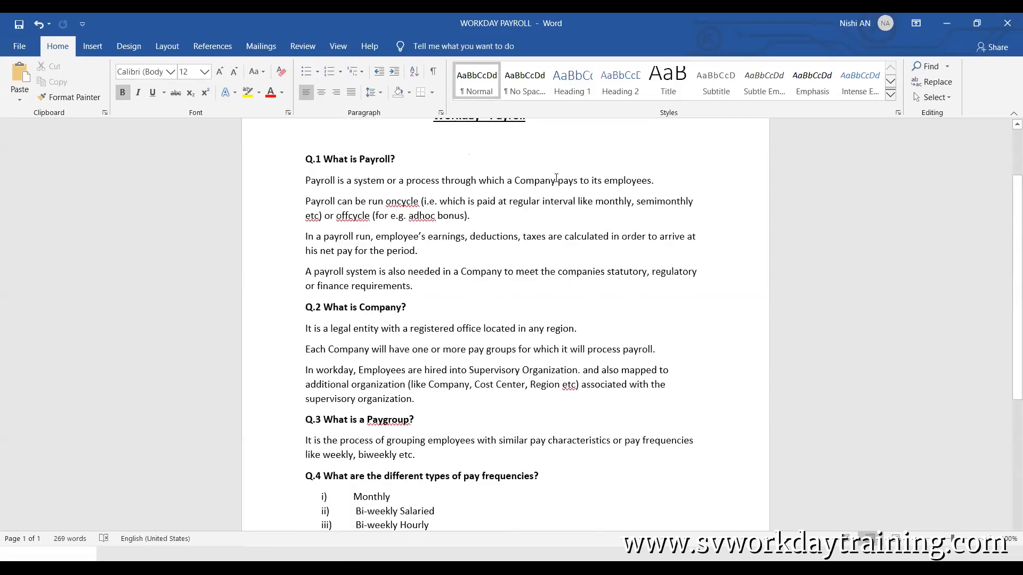
scroll(556, 179, "down", 2)
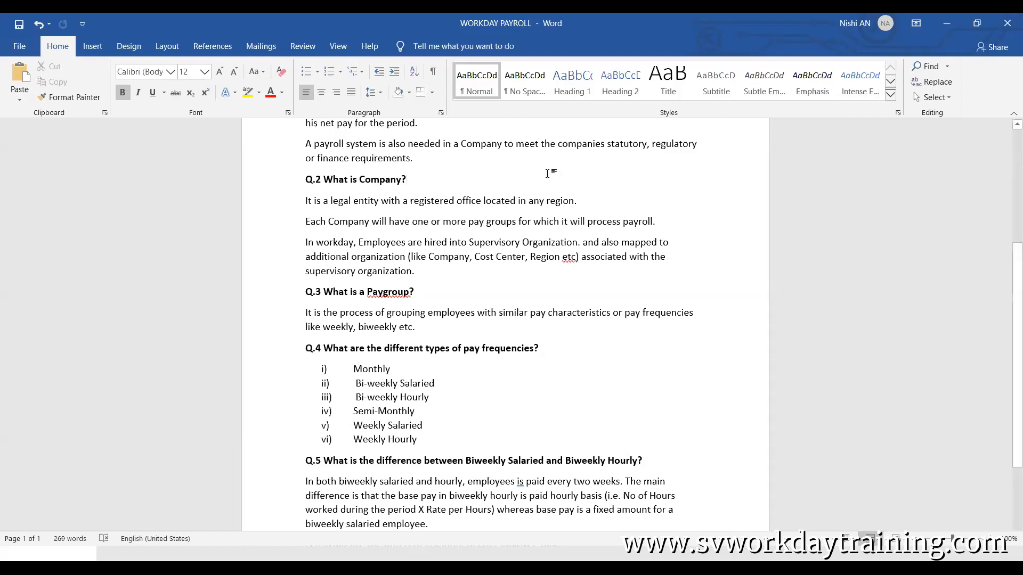
left_click(436, 444)
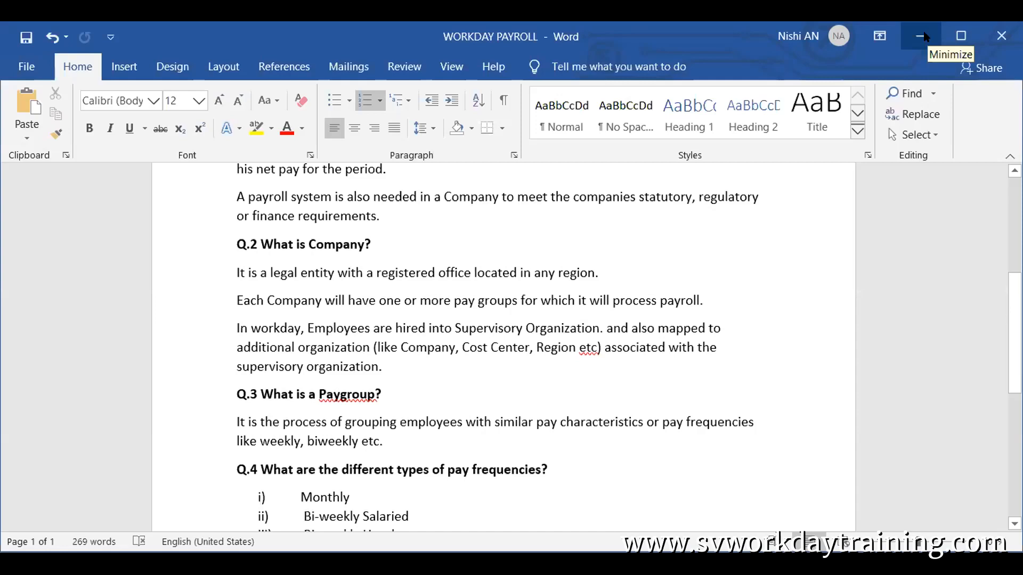
Step: Switch from Word to the Workday home page and look over its announcements, inbox and applications
left_click(925, 36)
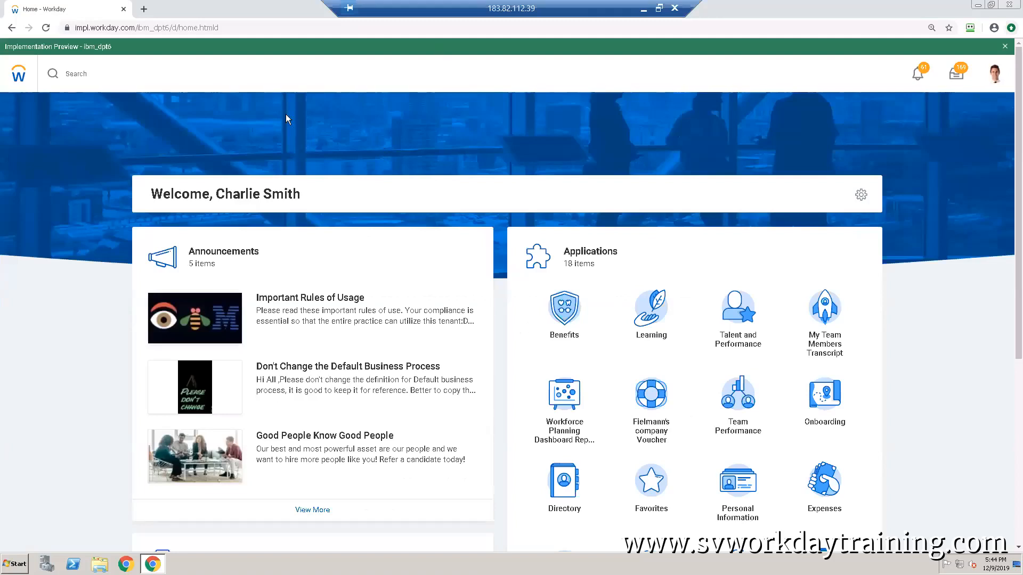
left_click(214, 80)
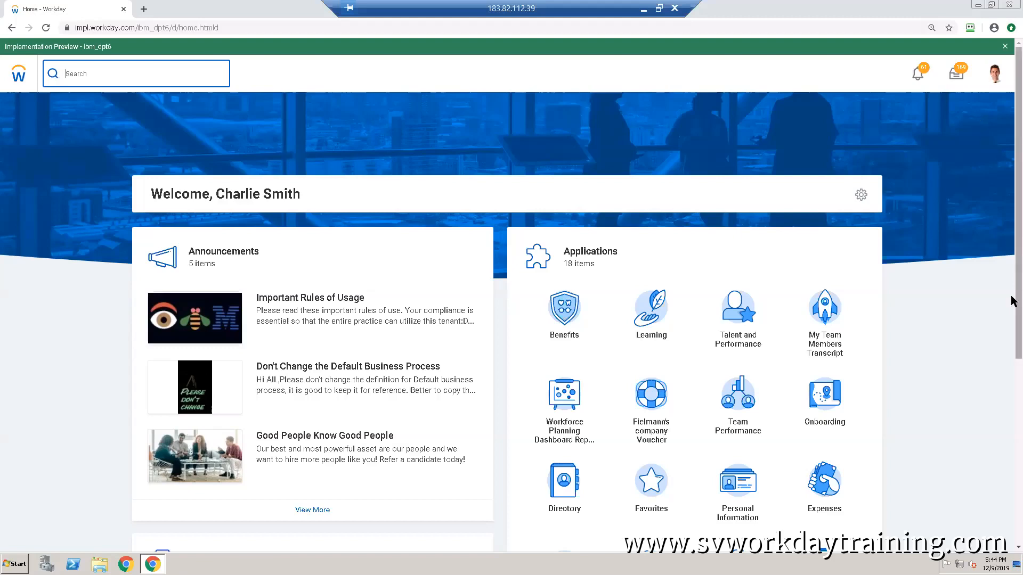
scroll(1013, 320, "down", 5)
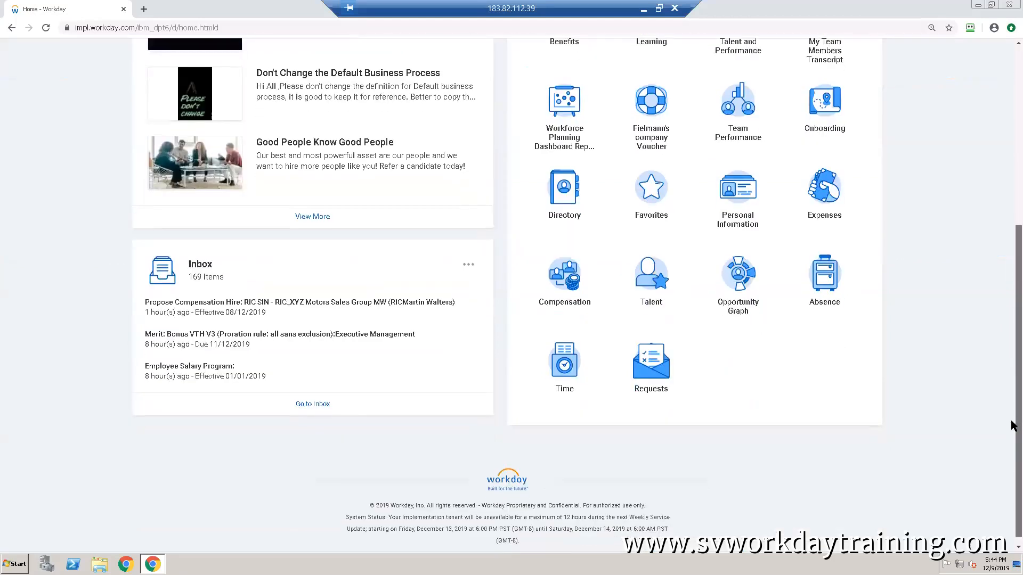
left_click_drag(1012, 426, 1012, 364)
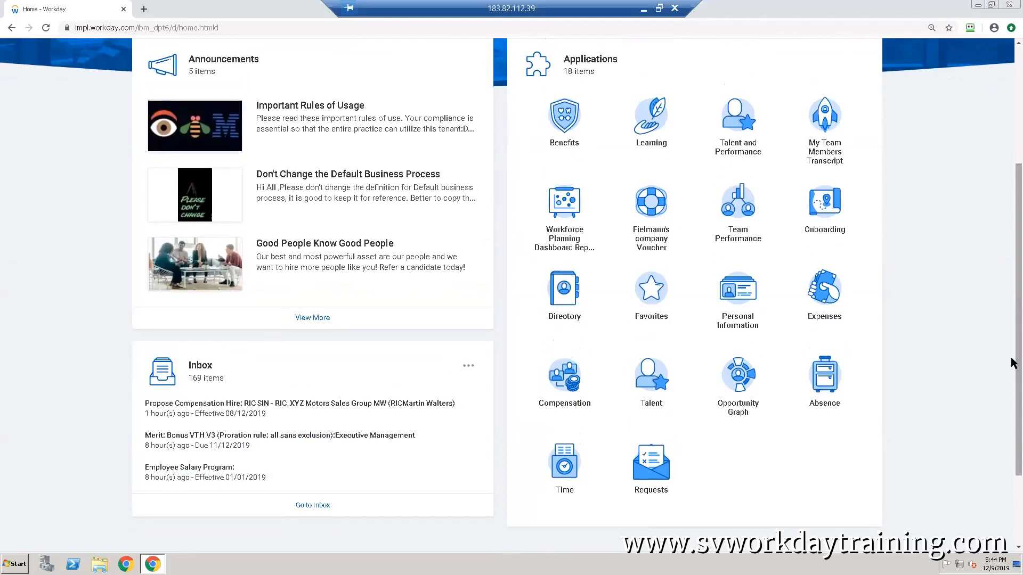
left_click(1015, 127)
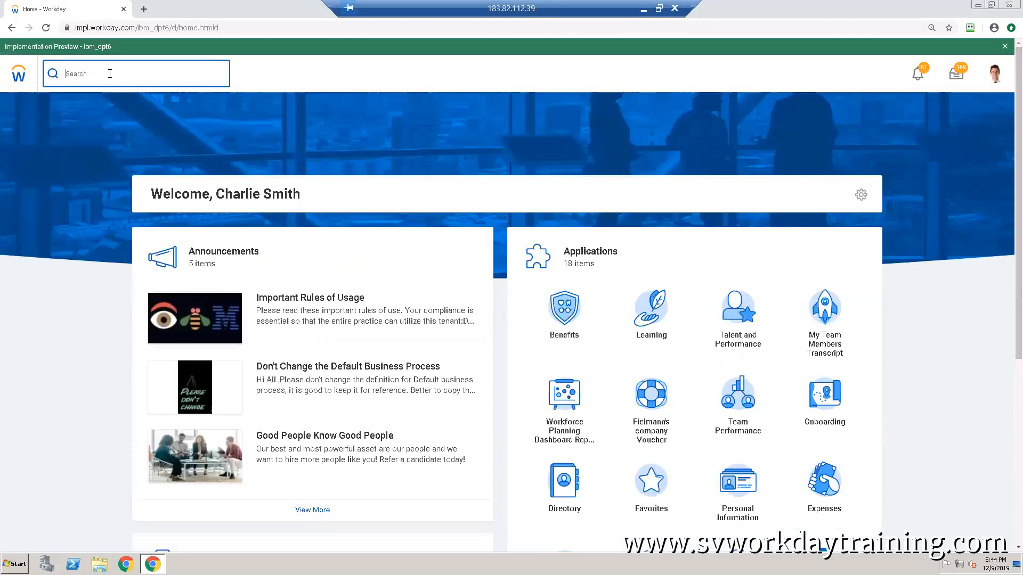
Step: Search Workday for the employee by name and open the matching worker profile
type("Logain Mcne")
key("BackSpace")
key("BackSpace")
key("BackSpace")
key("BackSpace")
key("BackSpace")
key("BackSpace")
key("BackSpace")
key("BackSpace")
type("Mc")
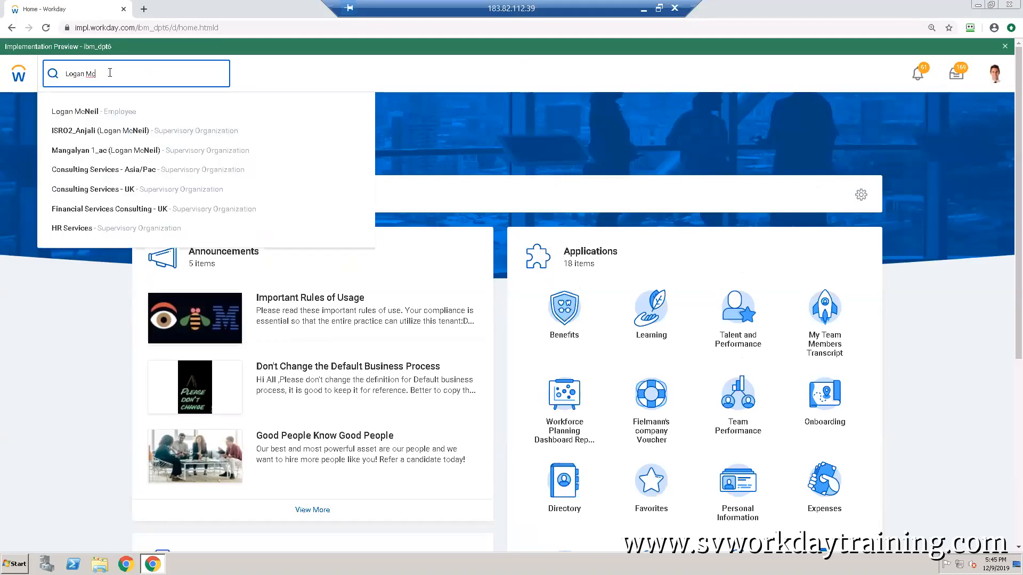
left_click(84, 111)
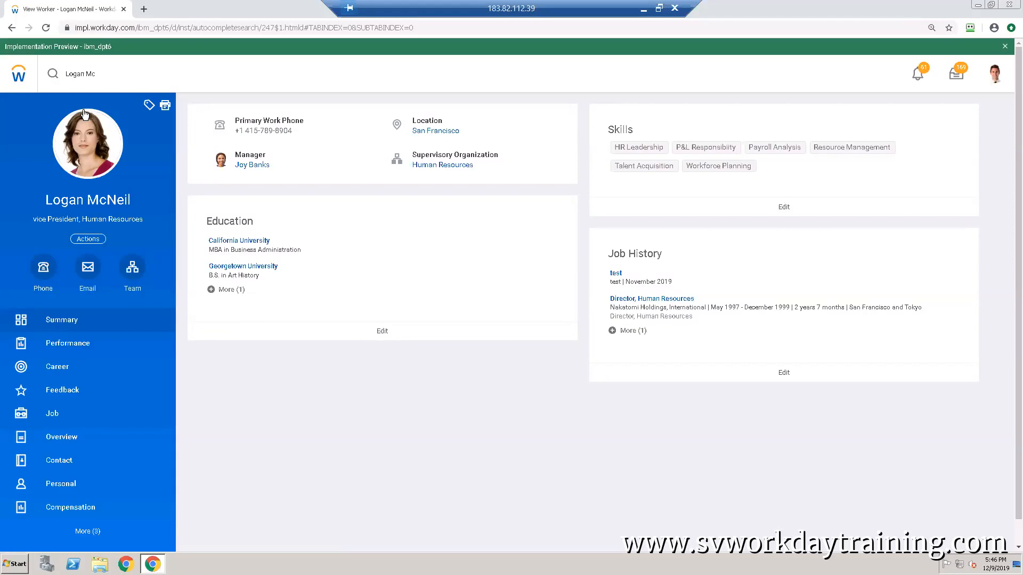
Step: Start a proxy session acting as the employee, using the Security Profile actions on the worker profile
left_click(113, 74)
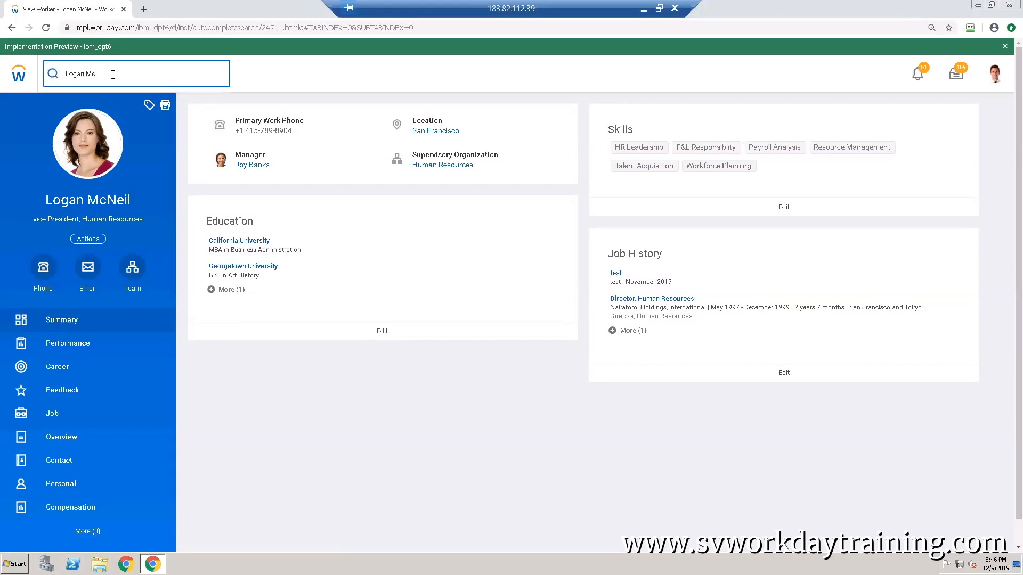
left_click(85, 240)
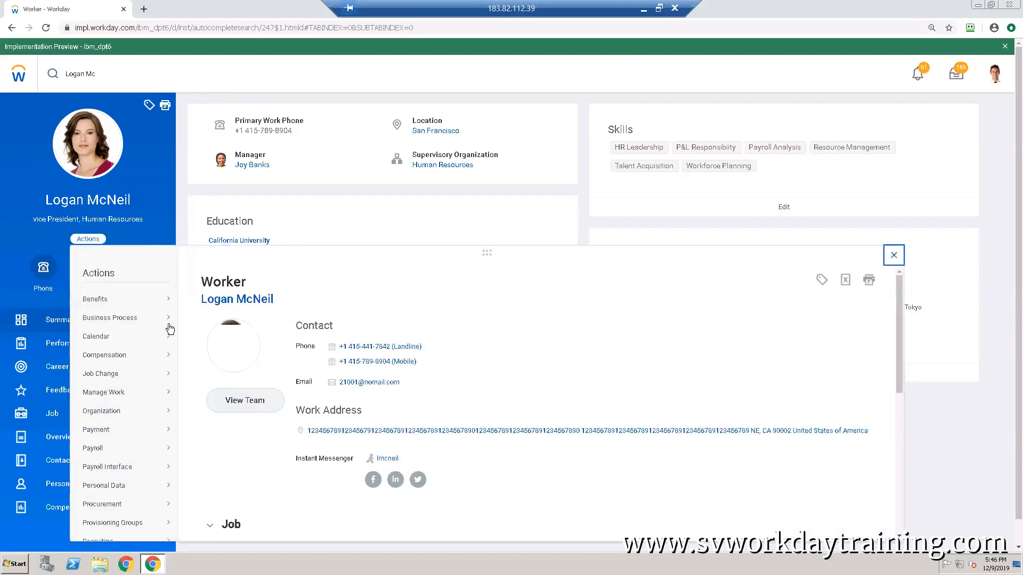
scroll(888, 437, "down", 1)
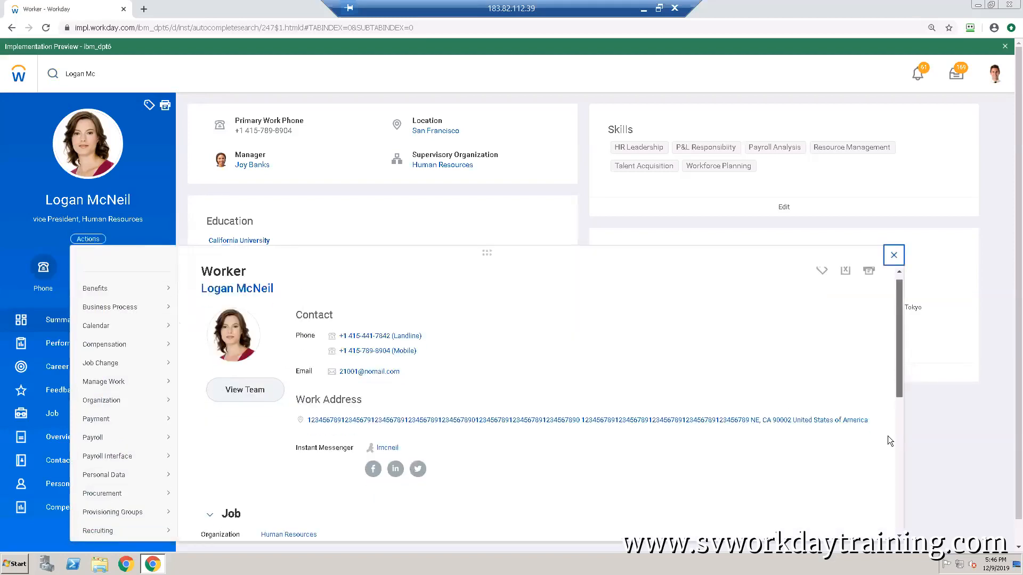
scroll(887, 442, "down", 6)
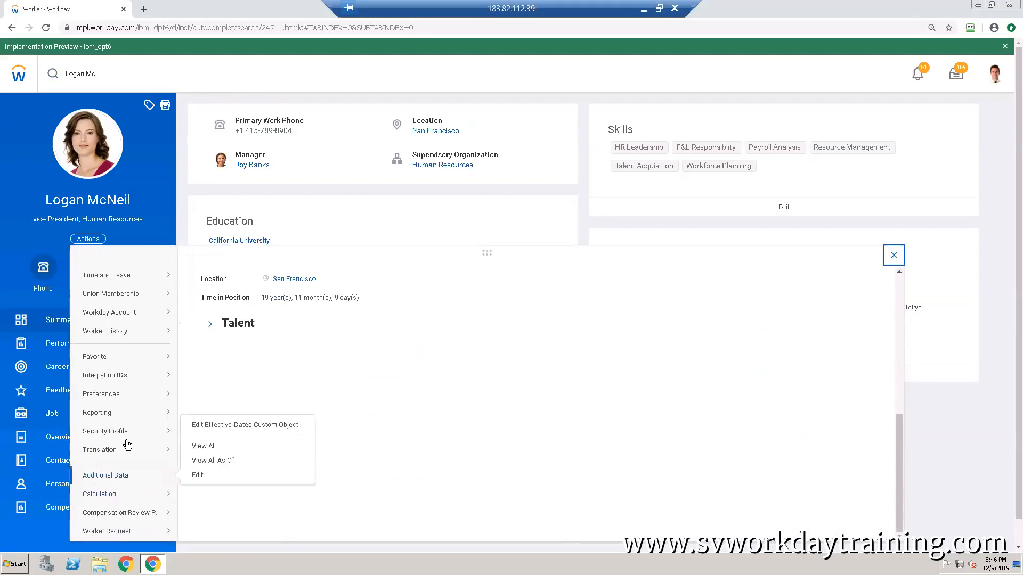
mouse_move(126, 434)
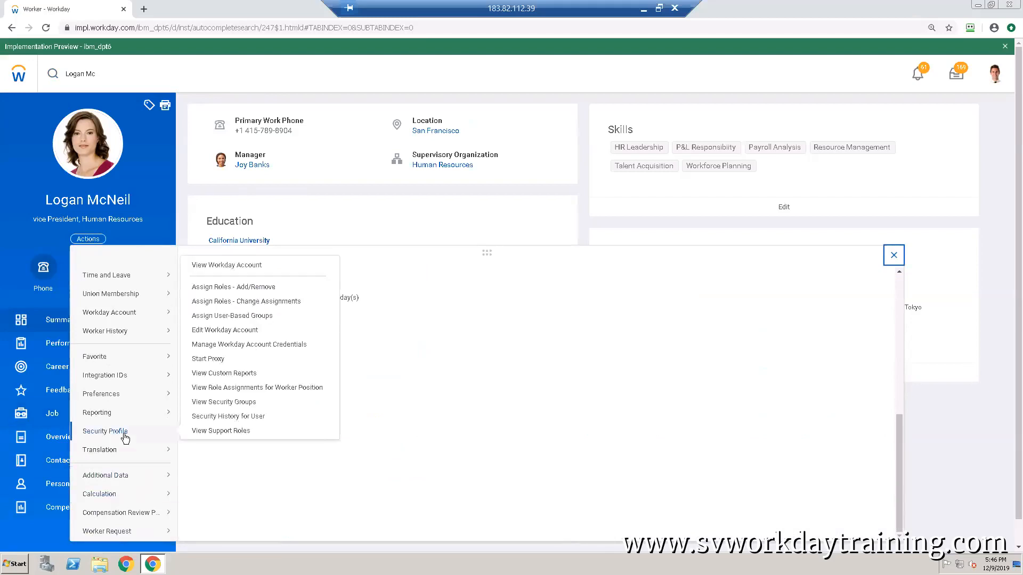
left_click(210, 359)
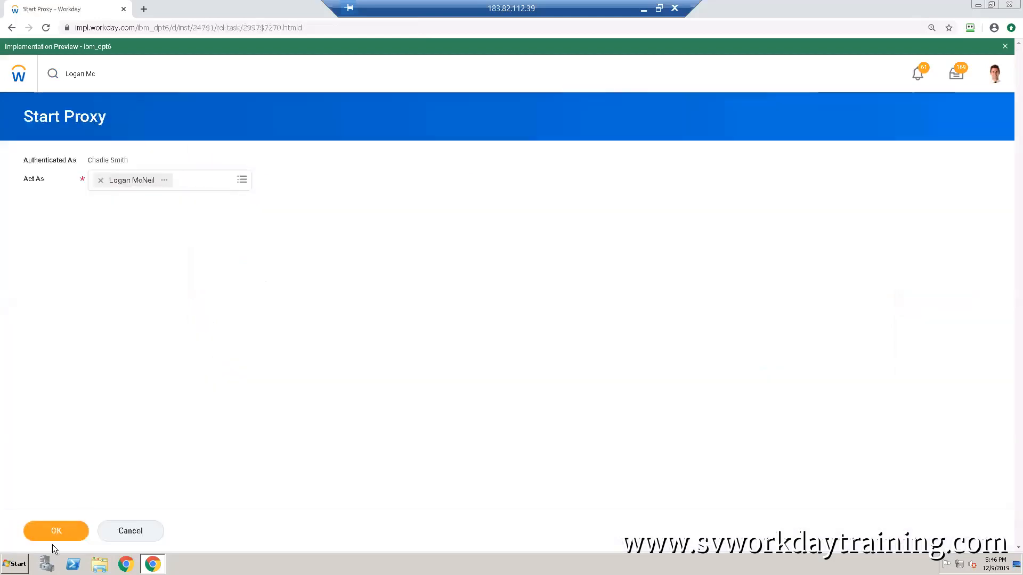
left_click(60, 528)
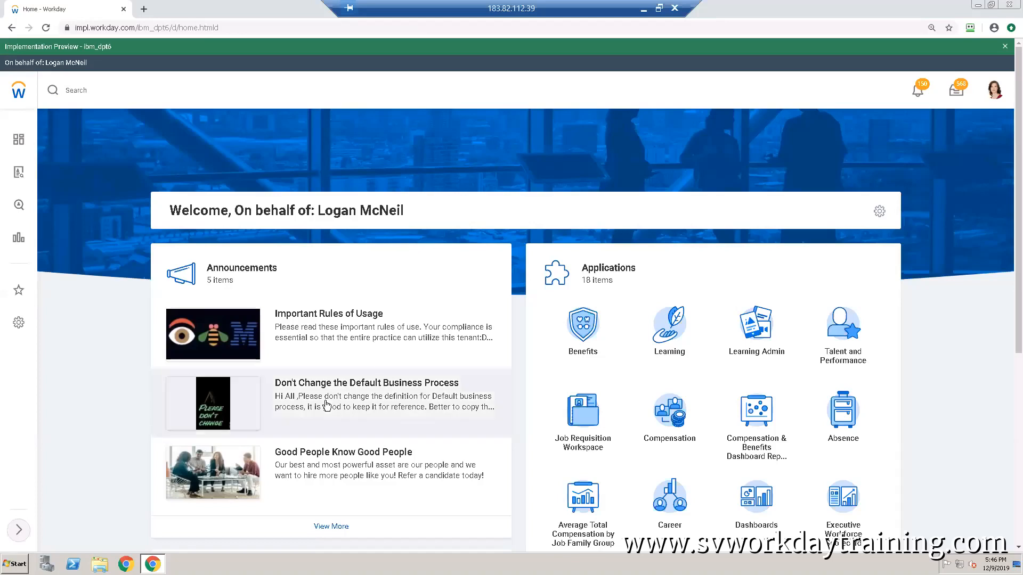
Step: Look through the proxied worker's home page applications and open the Pay Cycle Command Center
scroll(326, 406, "down", 1)
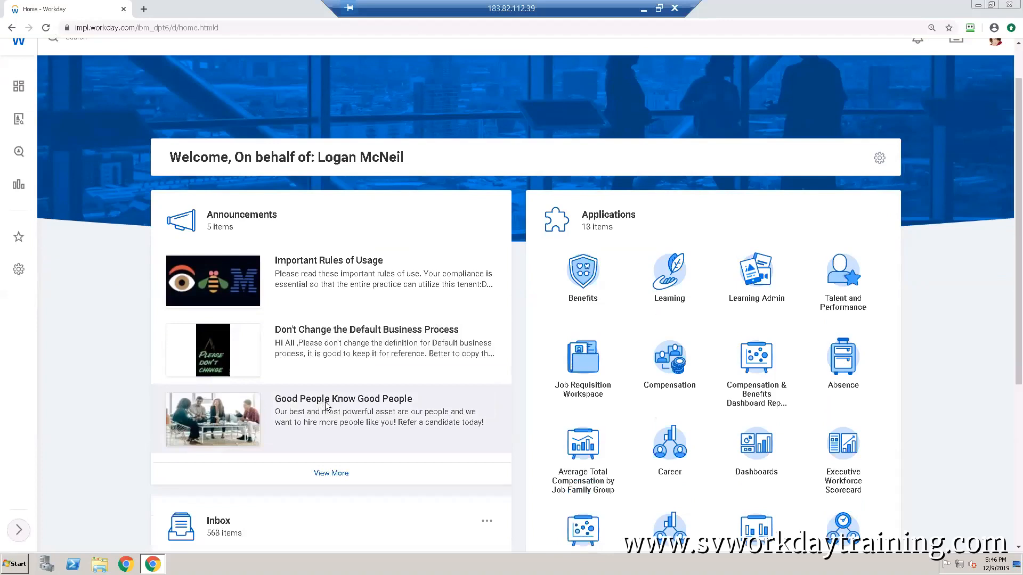
scroll(902, 504, "down", 2)
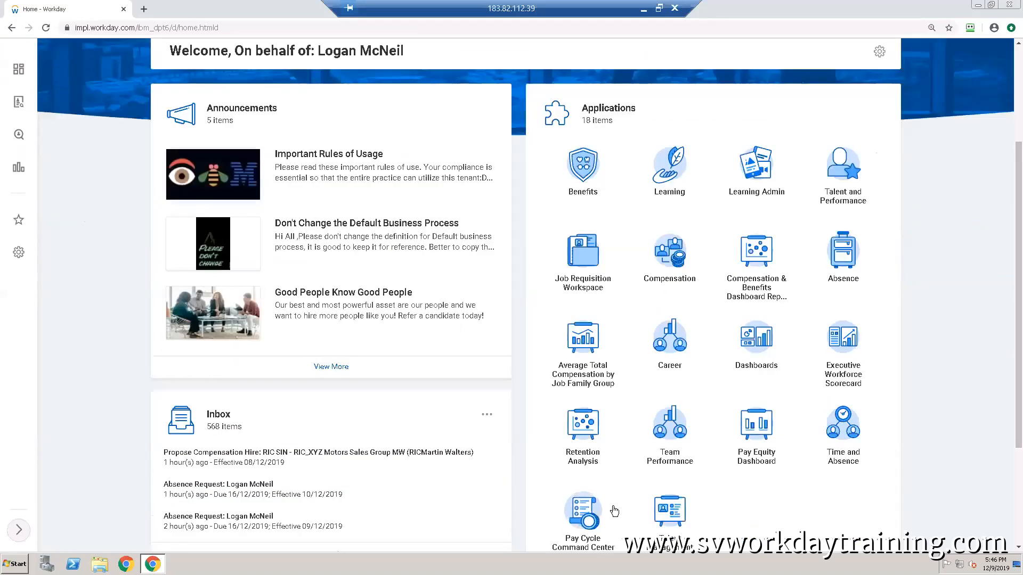
scroll(596, 513, "down", 3)
left_click(586, 413)
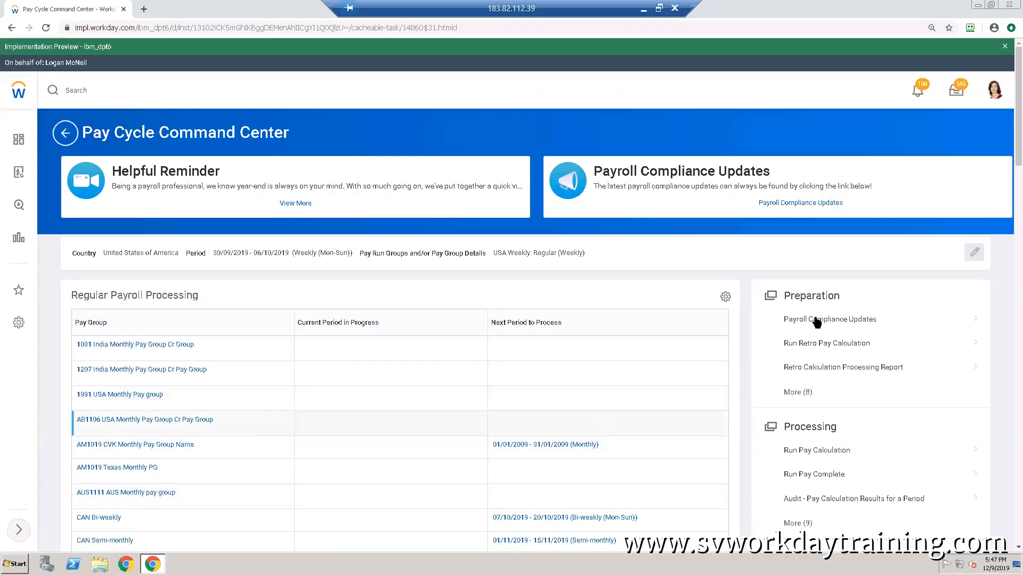
Step: Examine the Pay Cycle Command Center's task groups and the CAN Semi-monthly pay group's next period to process
scroll(1012, 164, "down", 2)
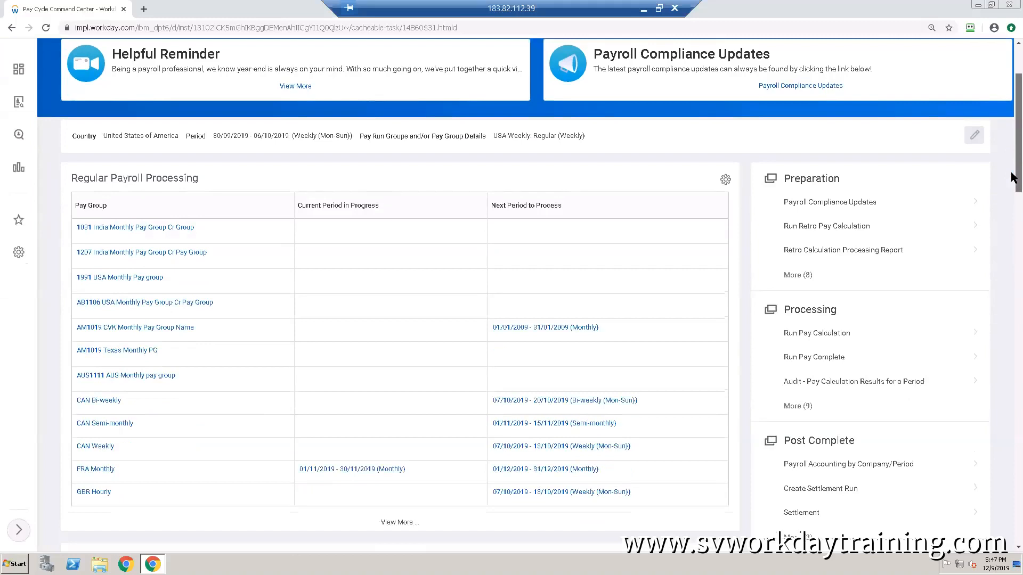
scroll(1013, 178, "down", 1)
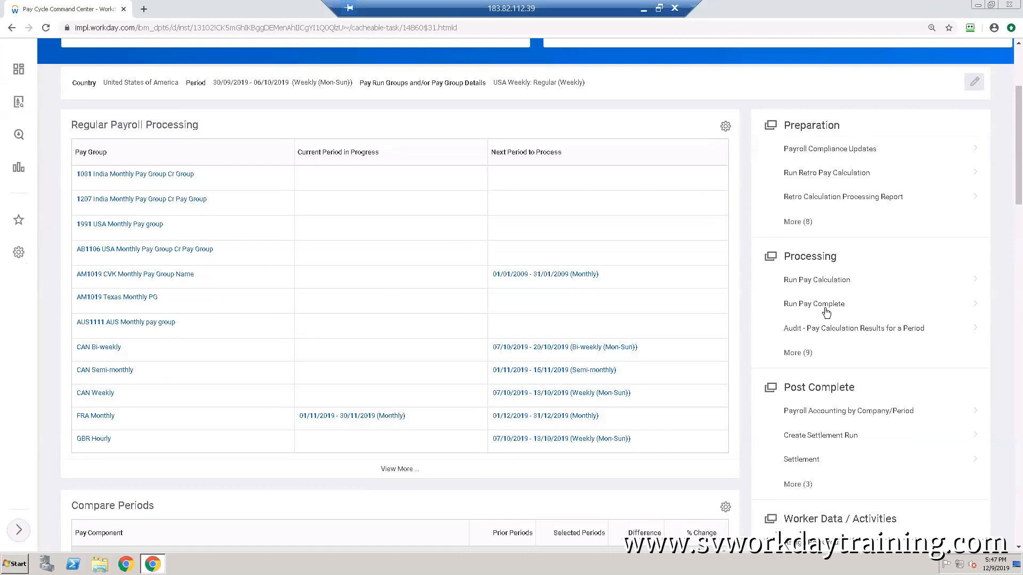
left_click_drag(1012, 193, 1012, 121)
scroll(1014, 220, "down", 2)
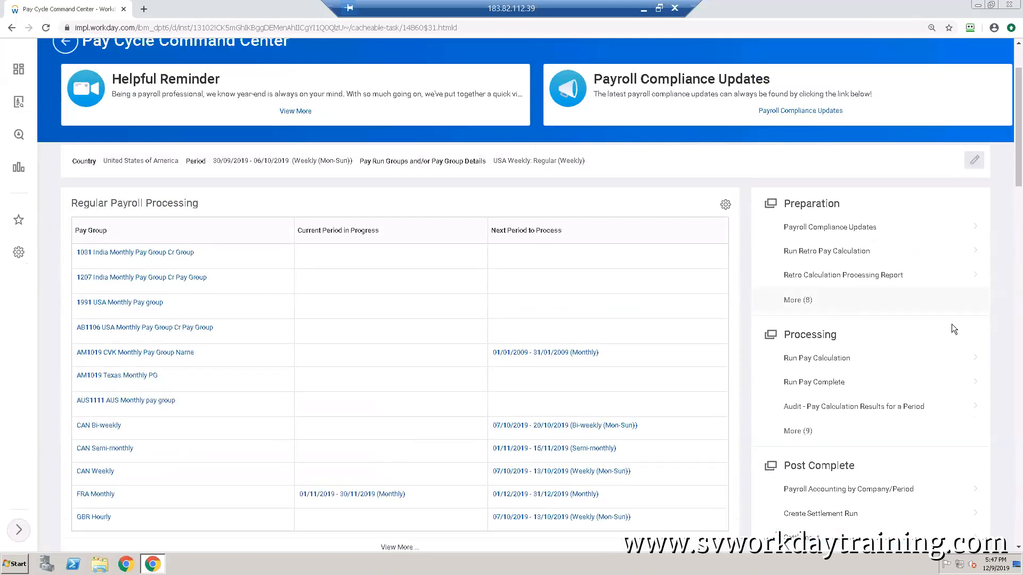
left_click_drag(1012, 126, 1011, 147)
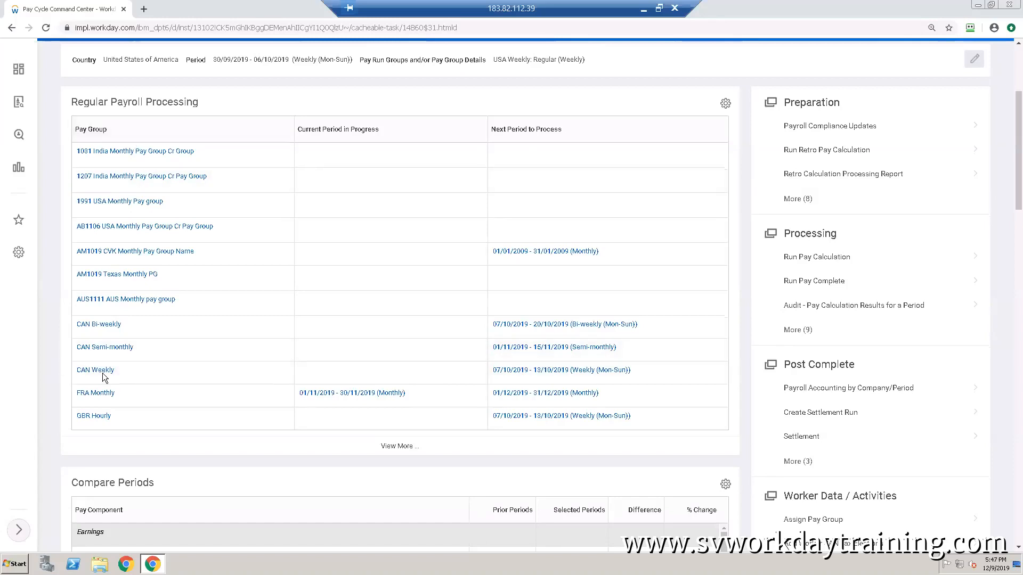
left_click_drag(76, 353, 128, 353)
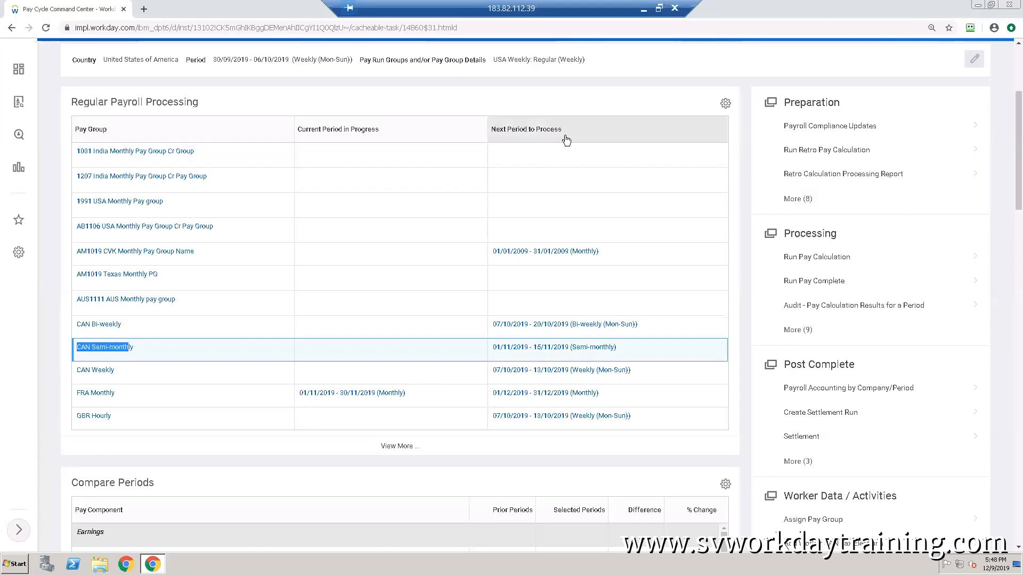
left_click_drag(651, 352, 495, 360)
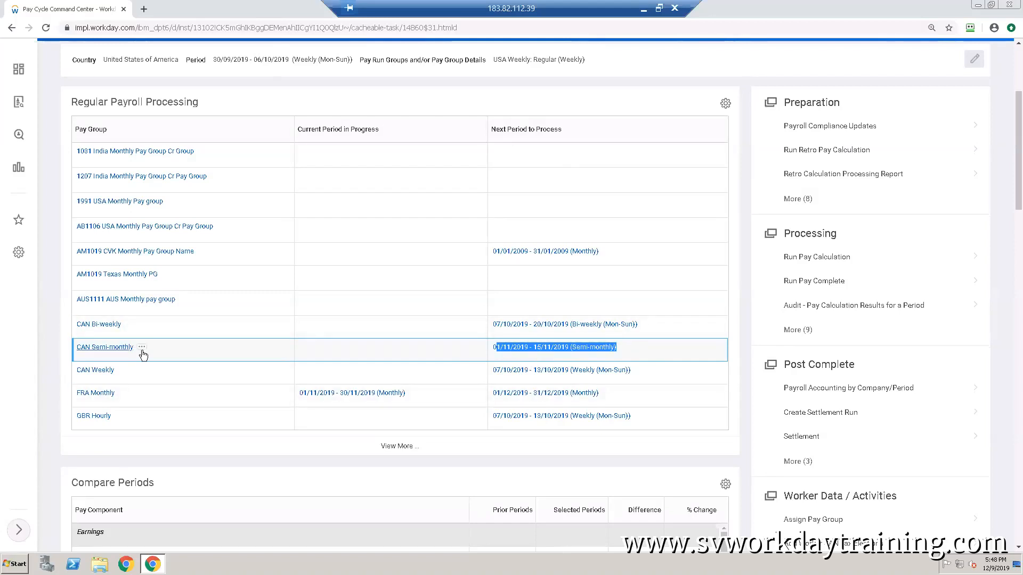
Step: Review the related actions of the CAN Semi-monthly pay group, open its full record and view its members
left_click(141, 349)
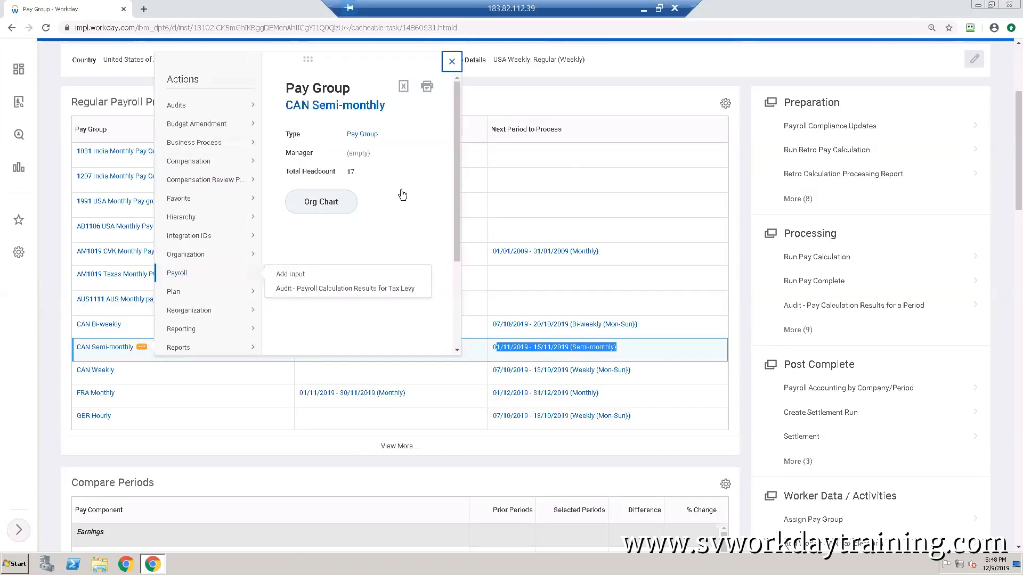
scroll(452, 226, "down", 3)
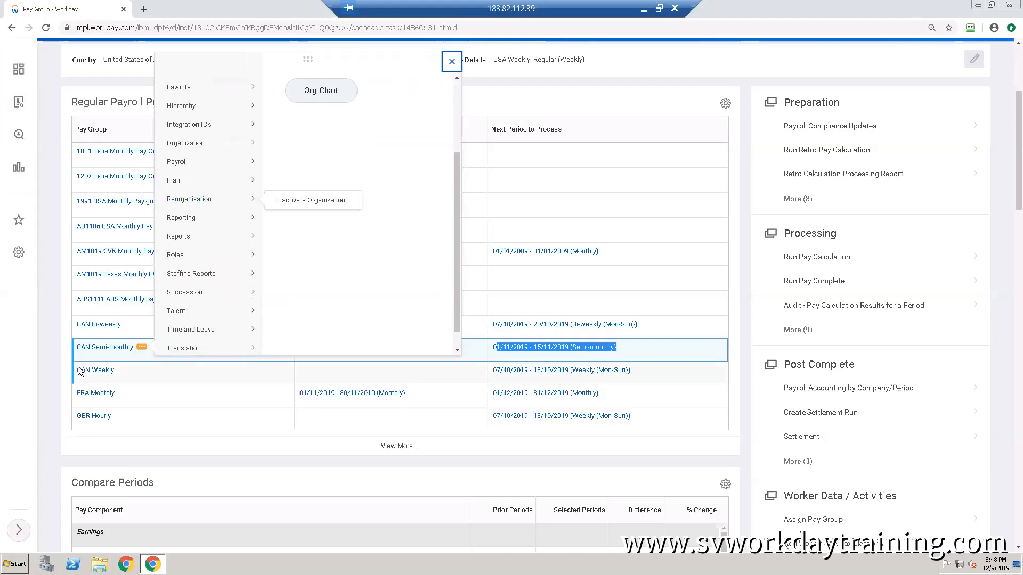
left_click(98, 348)
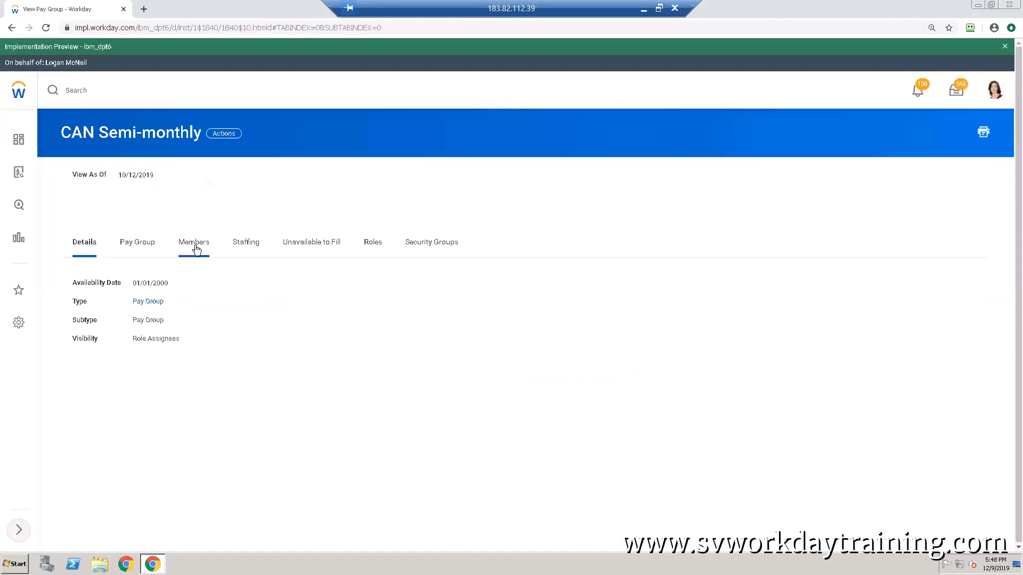
left_click(194, 245)
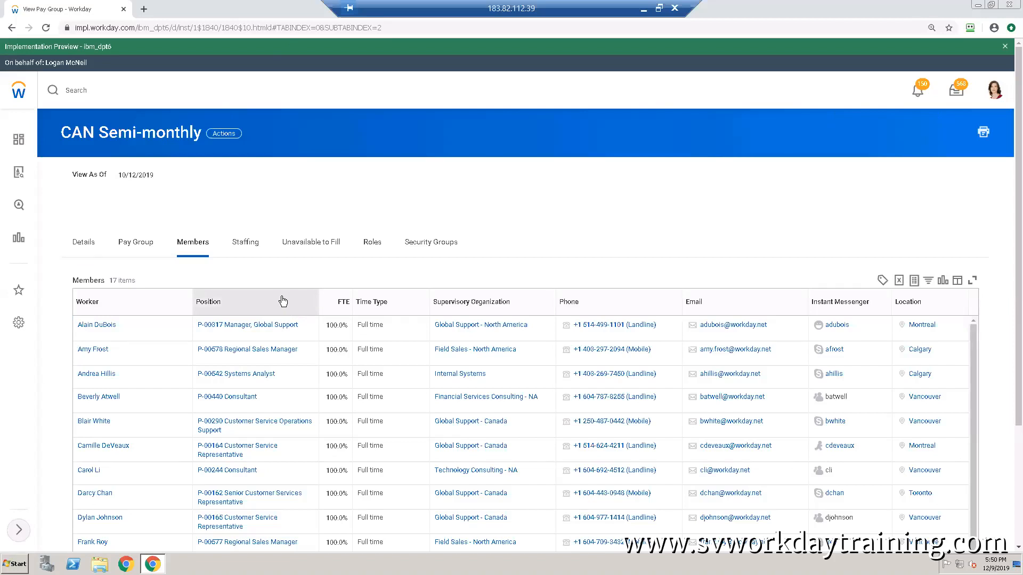
Step: Return to the home page and reopen the Pay Cycle Command Center
left_click(994, 91)
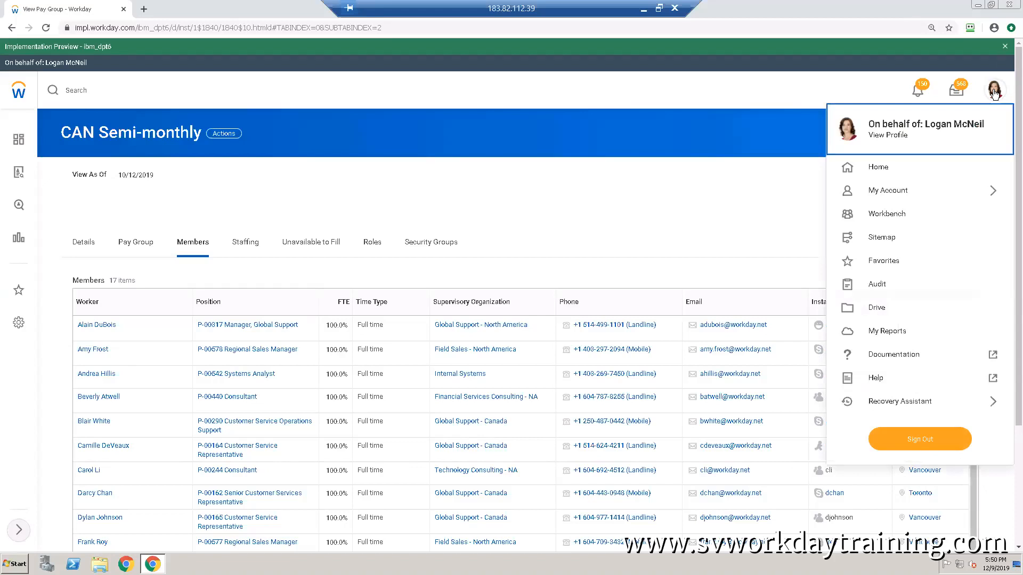
left_click(884, 168)
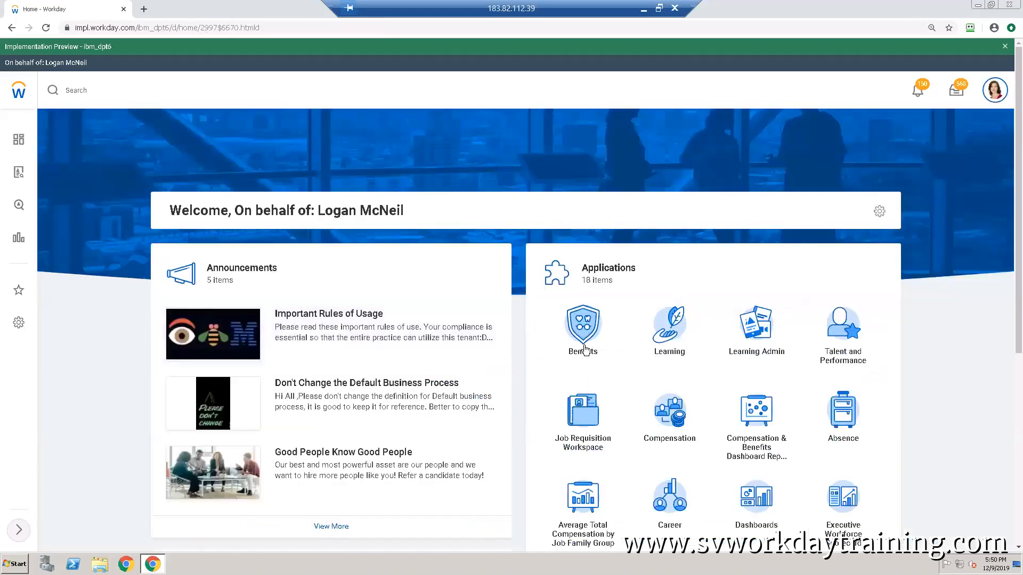
scroll(585, 349, "down", 6)
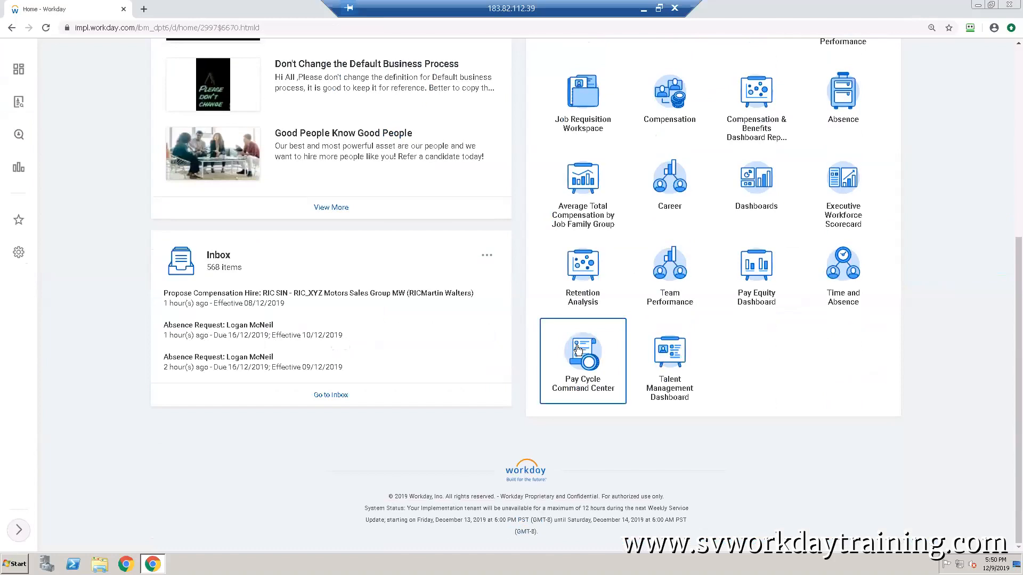
left_click(578, 348)
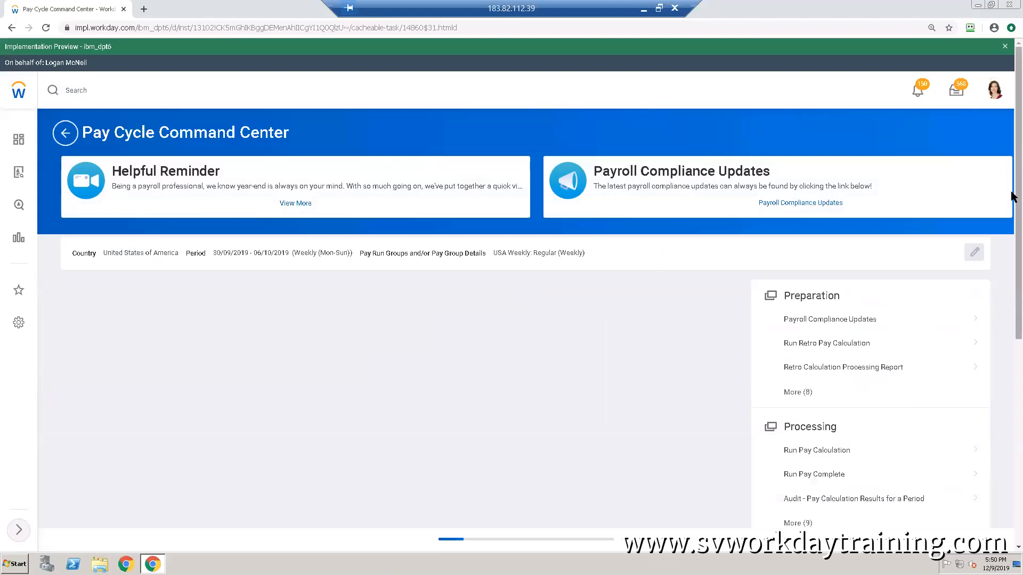
Step: Expand the complete Preparation task list and look through its payroll tasks alongside the Processing group
scroll(1013, 198, "down", 2)
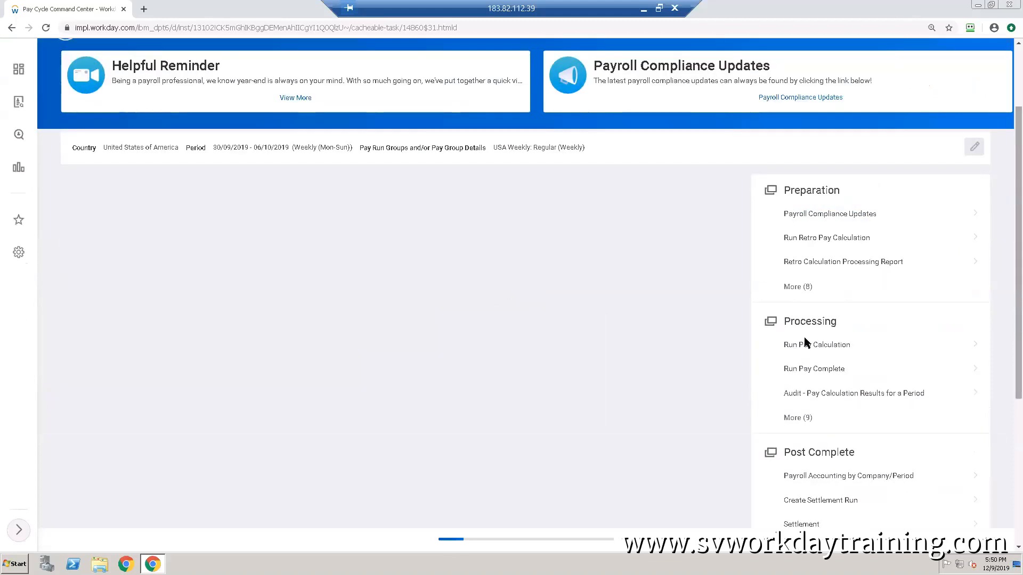
left_click(795, 287)
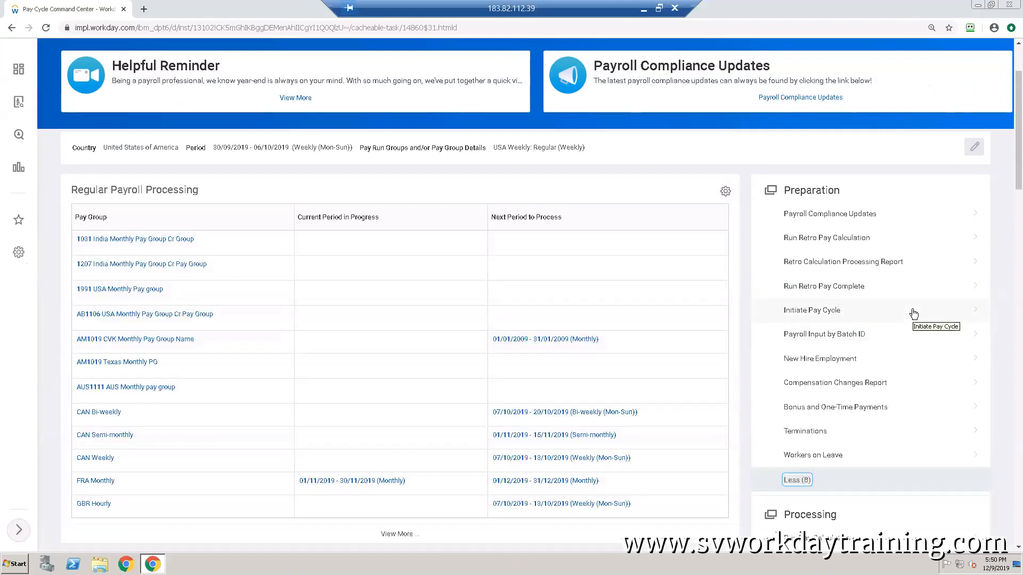
scroll(913, 315, "down", 1)
scroll(913, 314, "down", 2)
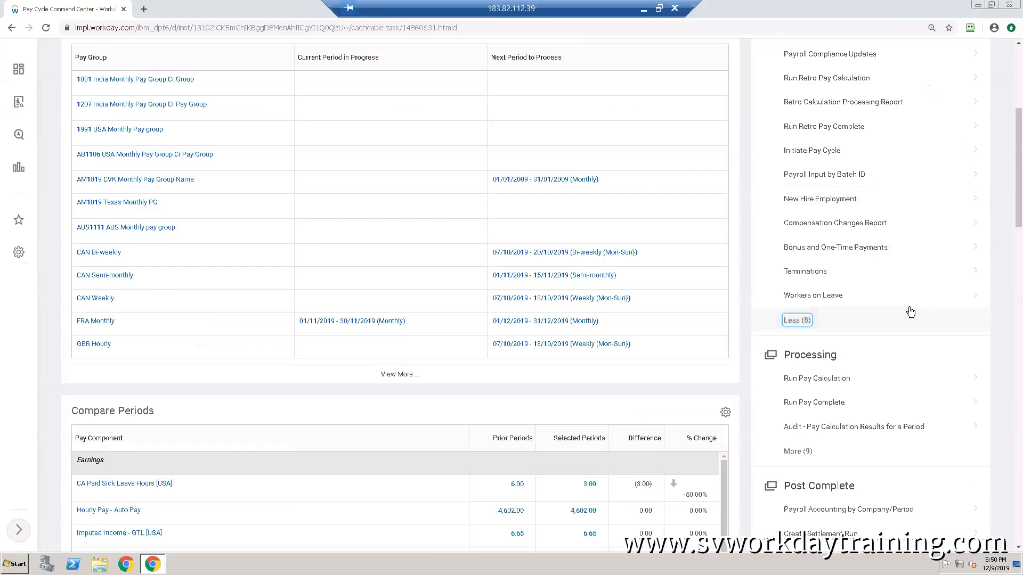
scroll(911, 312, "up", 1)
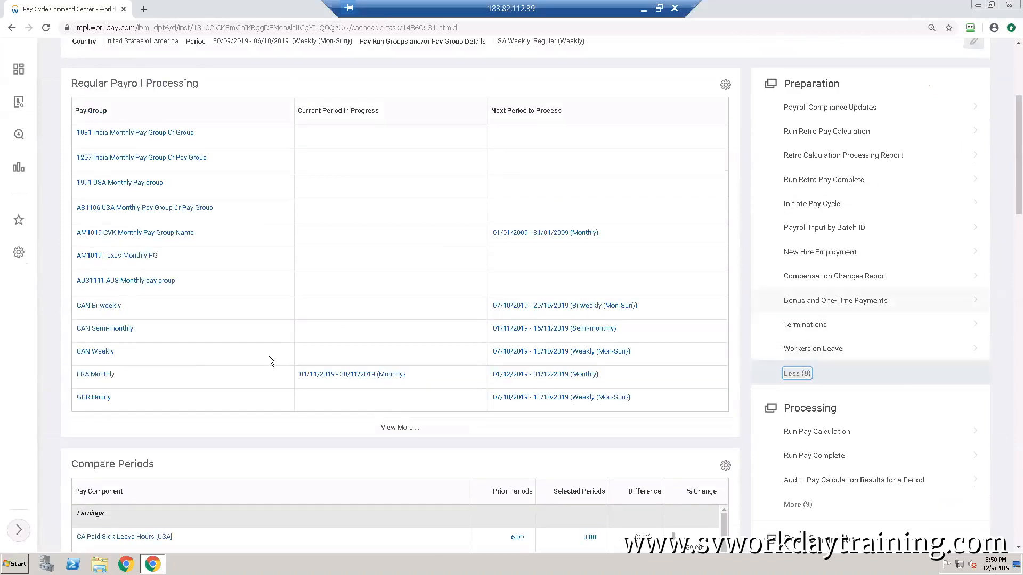
Step: Open the CAN Semi-monthly pay group from Regular Payroll Processing and view its member list again
mouse_move(140, 332)
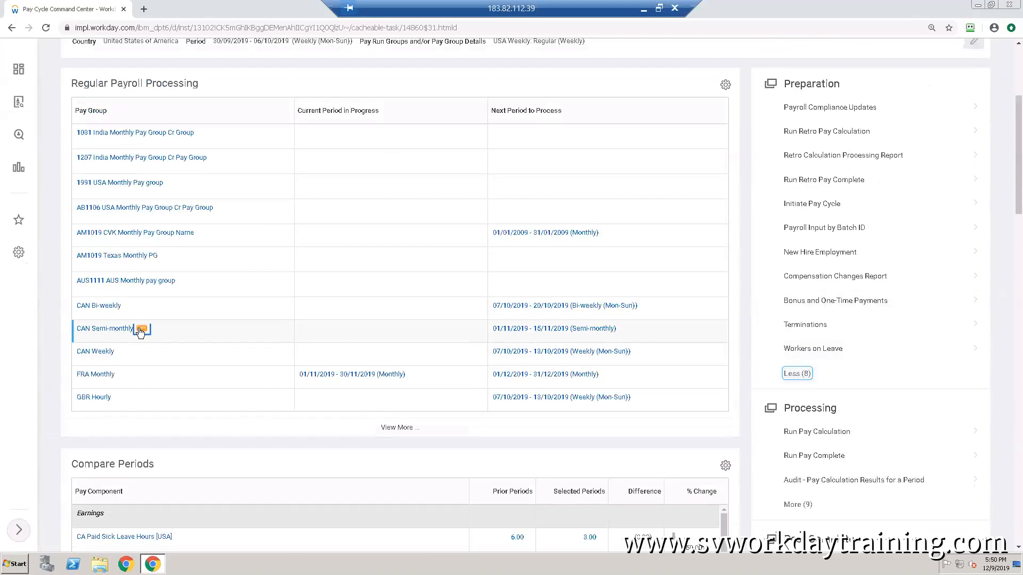
left_click(105, 332)
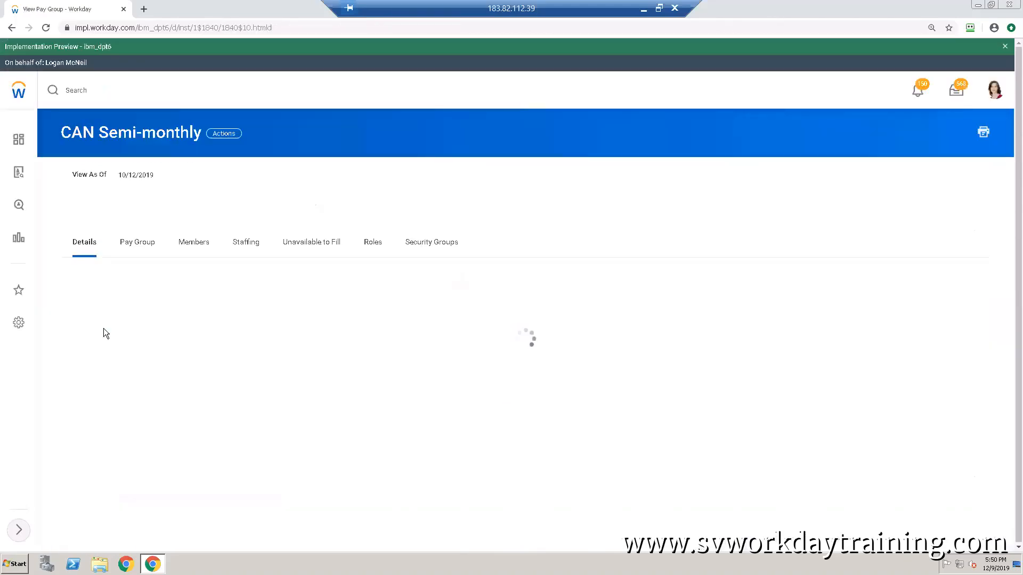
left_click(193, 243)
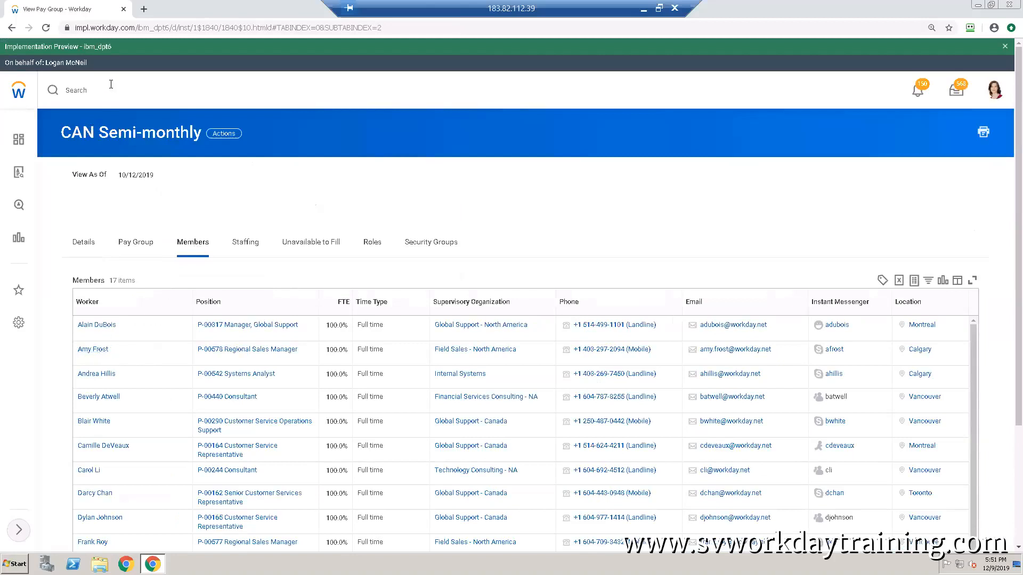
Step: Go back through the home page to the Pay Cycle Command Center and expand all Preparation tasks again
left_click(1001, 90)
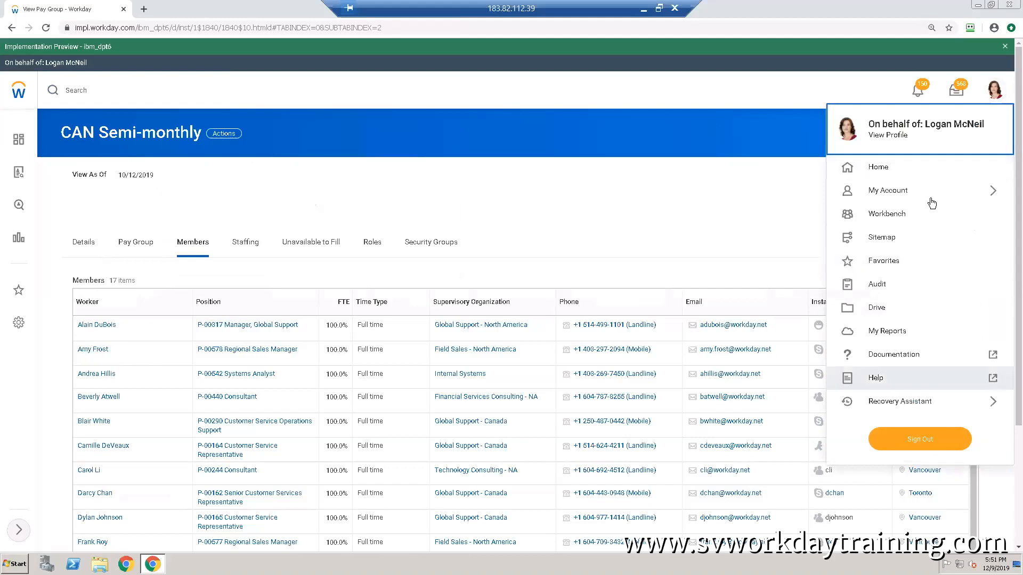
left_click(878, 169)
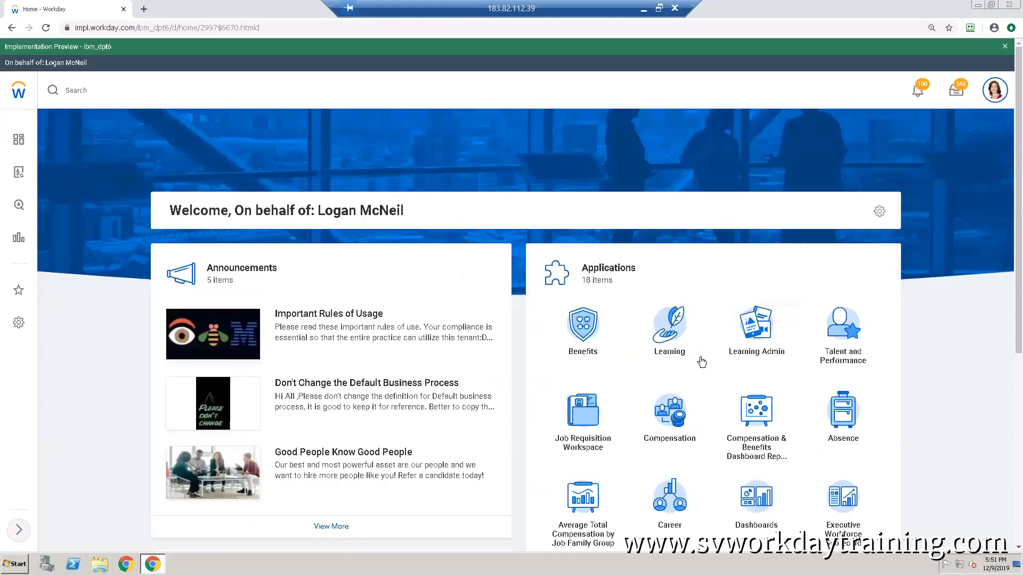
scroll(699, 356, "down", 5)
left_click(589, 365)
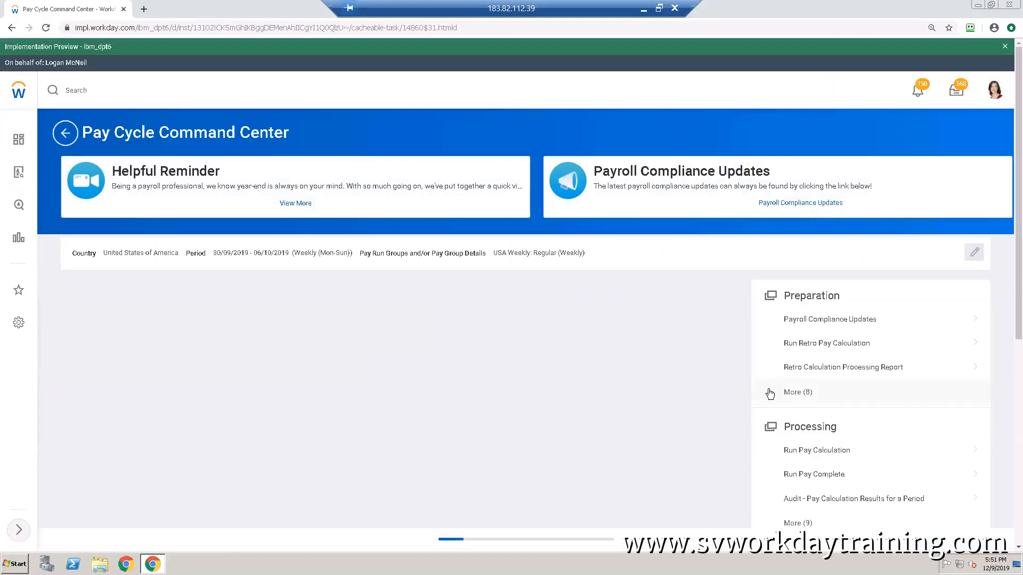
left_click(797, 394)
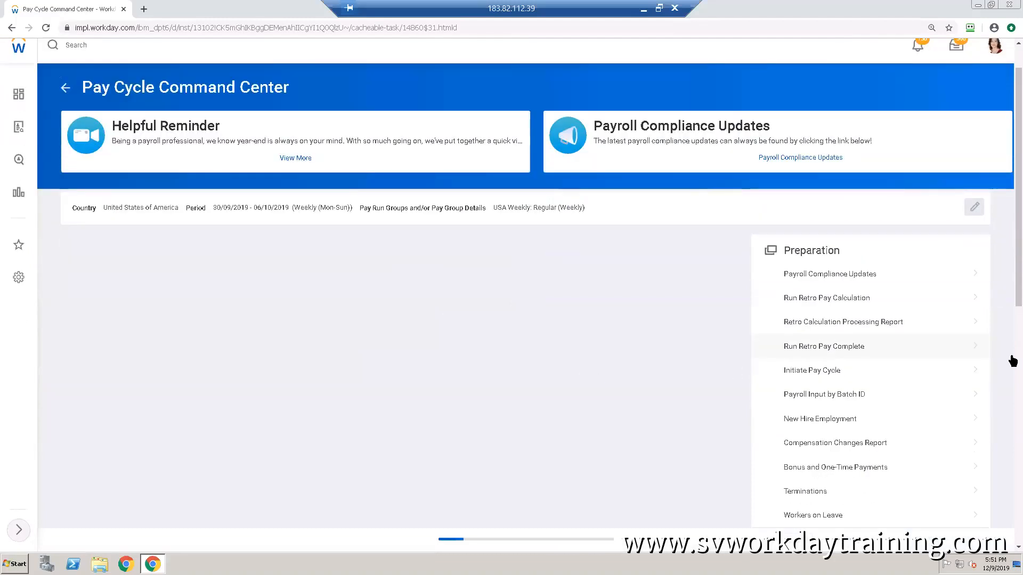
Step: Expand the complete Worker Data / Activities task list and open Add Payroll Input by Worker
scroll(1012, 320, "down", 5)
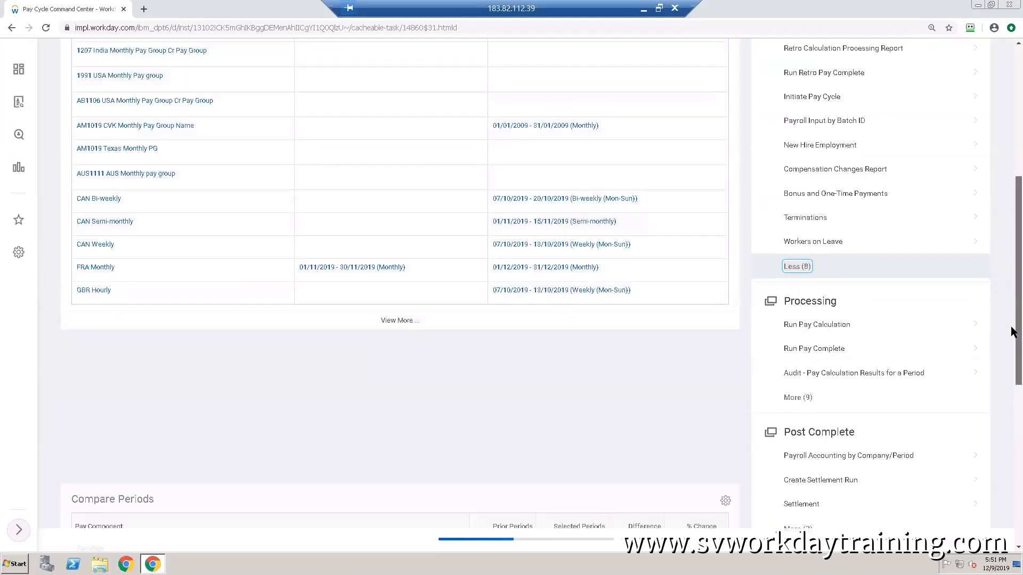
scroll(1013, 331, "down", 3)
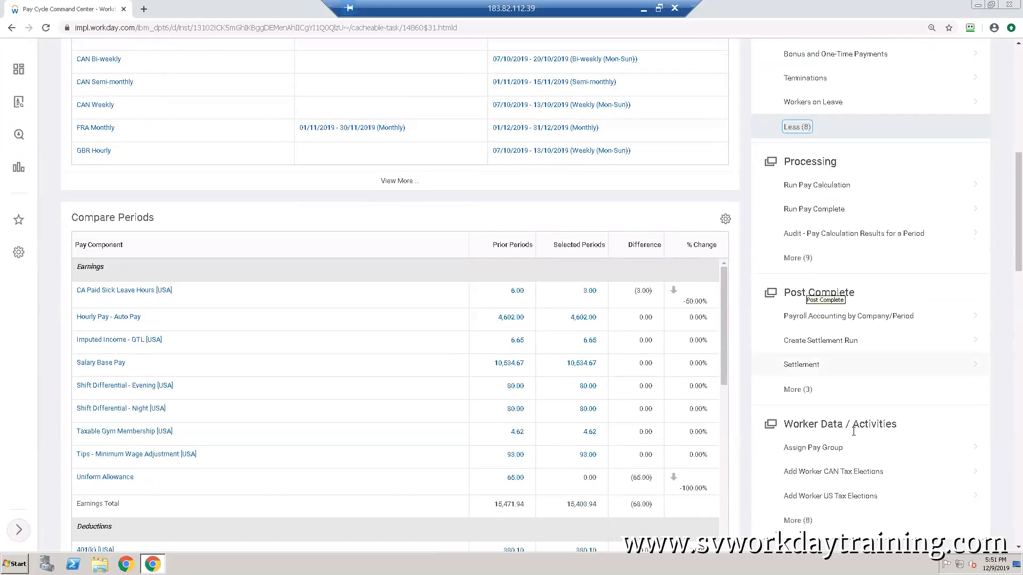
scroll(855, 439, "down", 1)
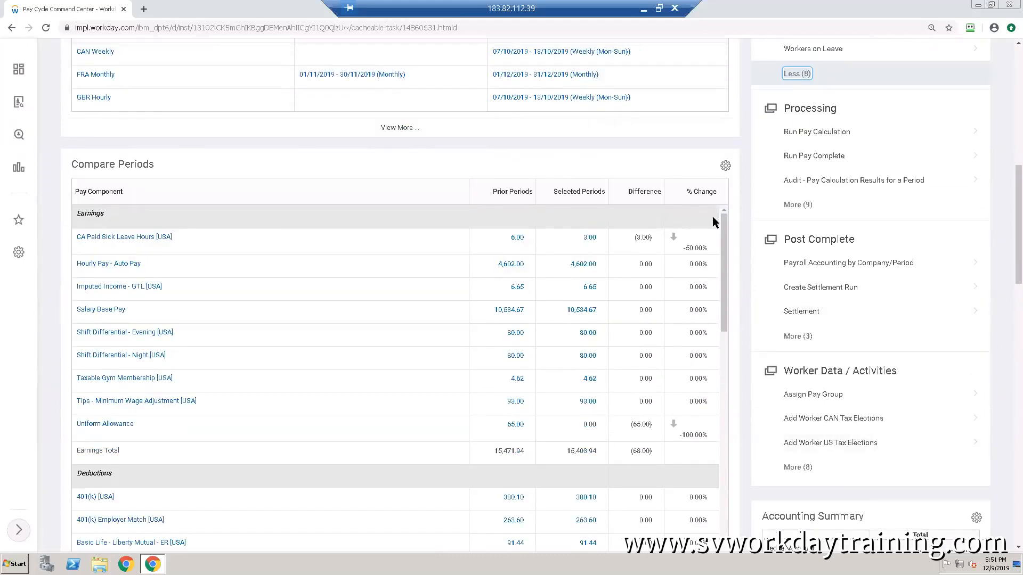
mouse_move(1014, 251)
left_mouse_down()
mouse_move(1014, 185)
mouse_move(1013, 253)
left_mouse_up()
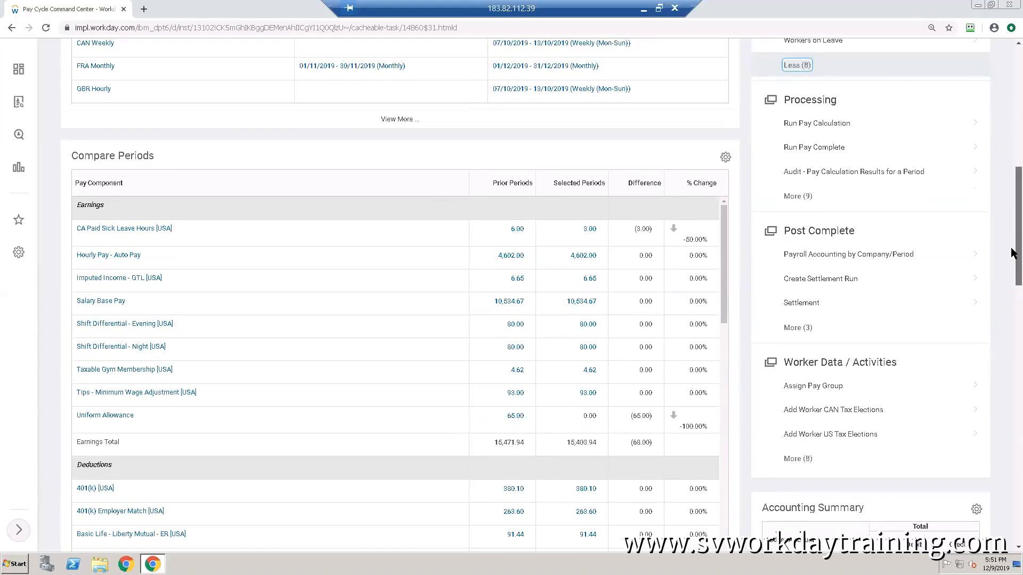
scroll(1013, 253, "down", 3)
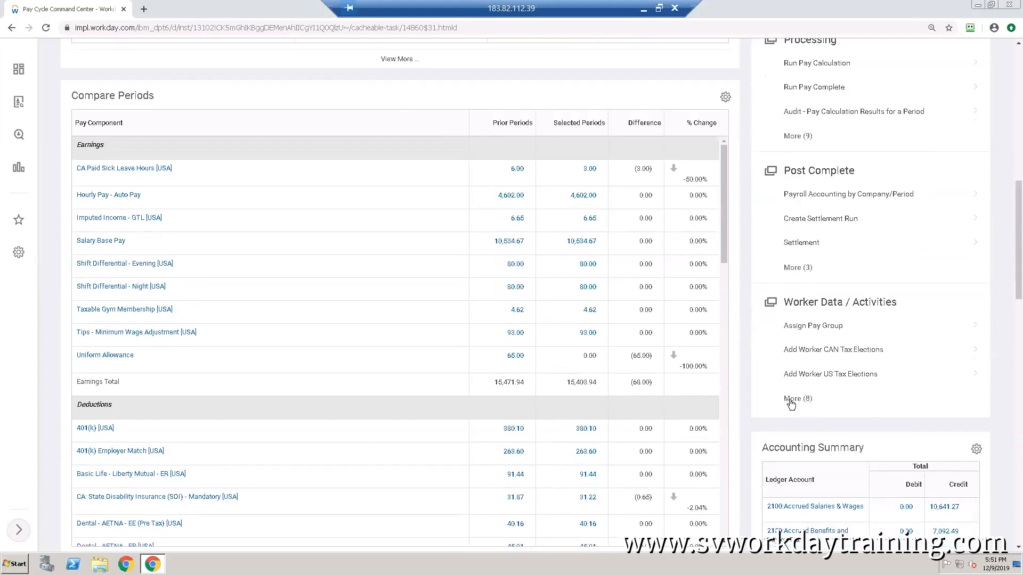
left_click(792, 400)
scroll(1013, 332, "down", 1)
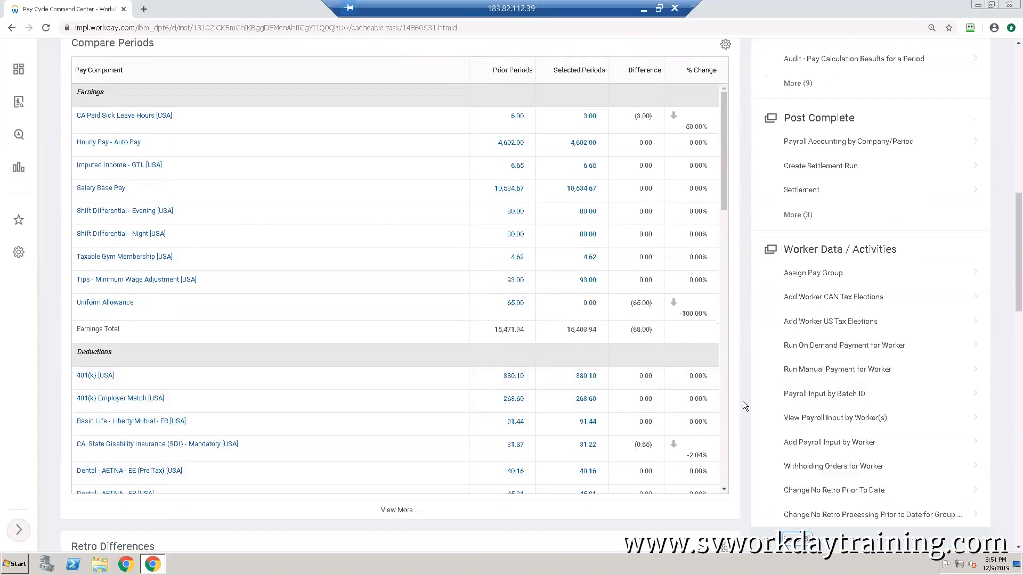
left_click(806, 446)
Step: Search for the employee by full name and add them as the worker for the payroll input
left_click(169, 202)
type("Am")
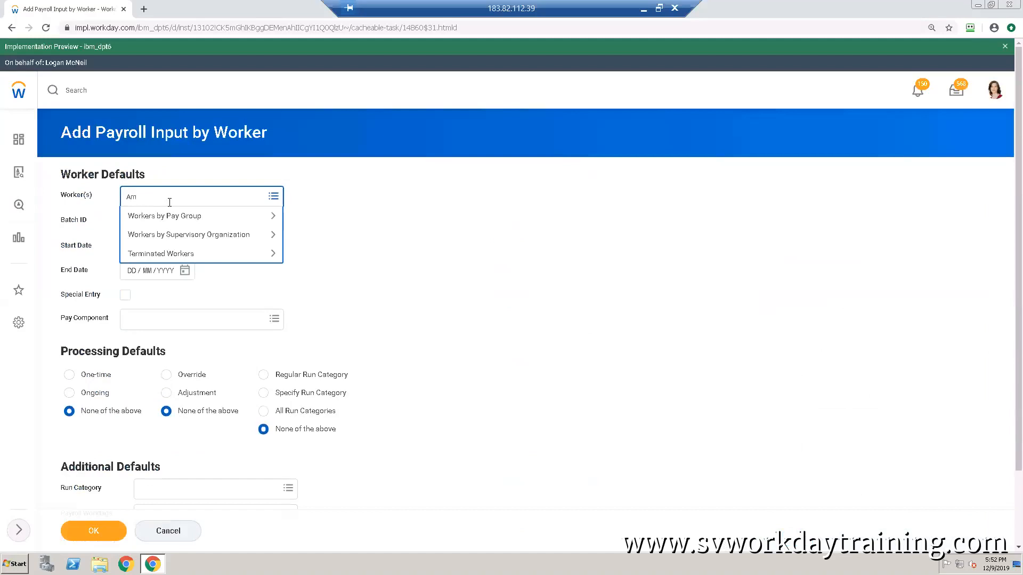
type("uy Frost")
key("Return")
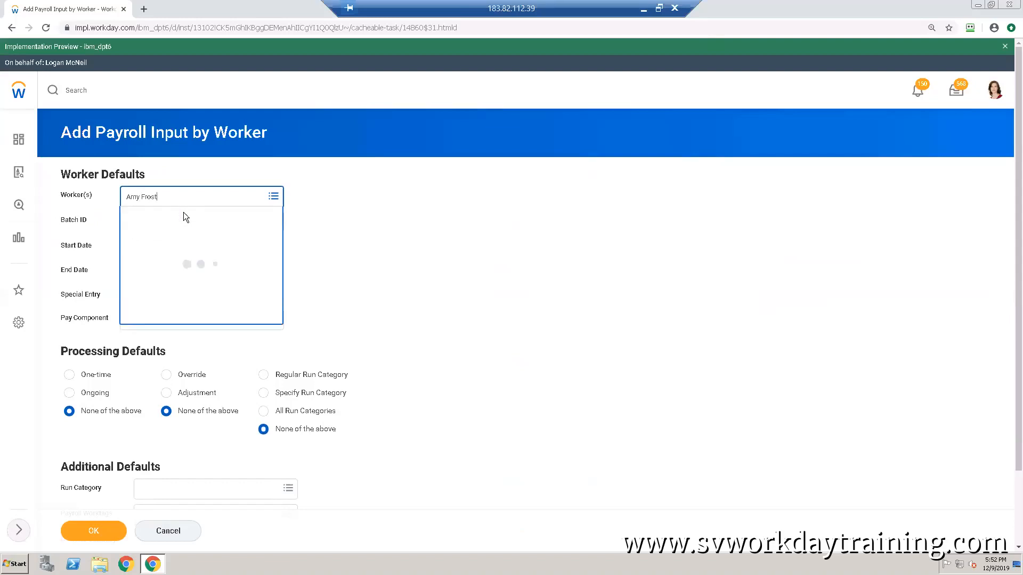
left_click(342, 282)
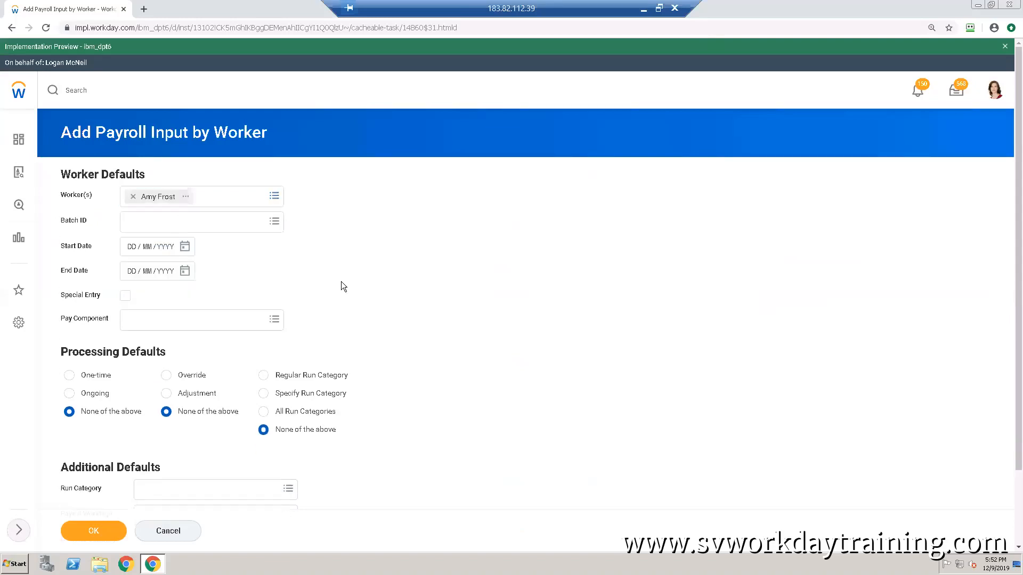
Step: Set the payroll input's start date to 16/10/2019 and its end date to 31/10/2019
left_click(188, 249)
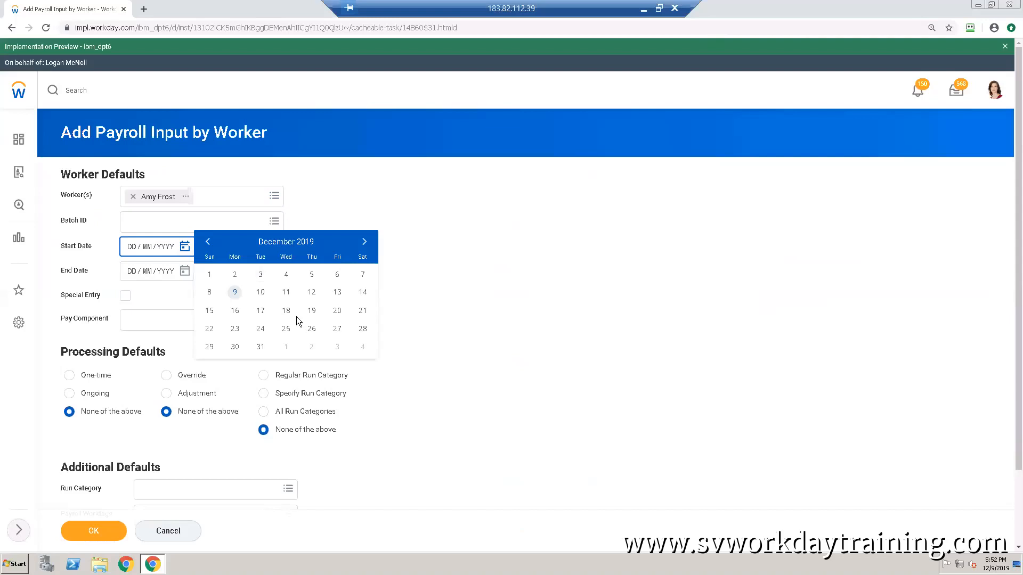
left_click(207, 243)
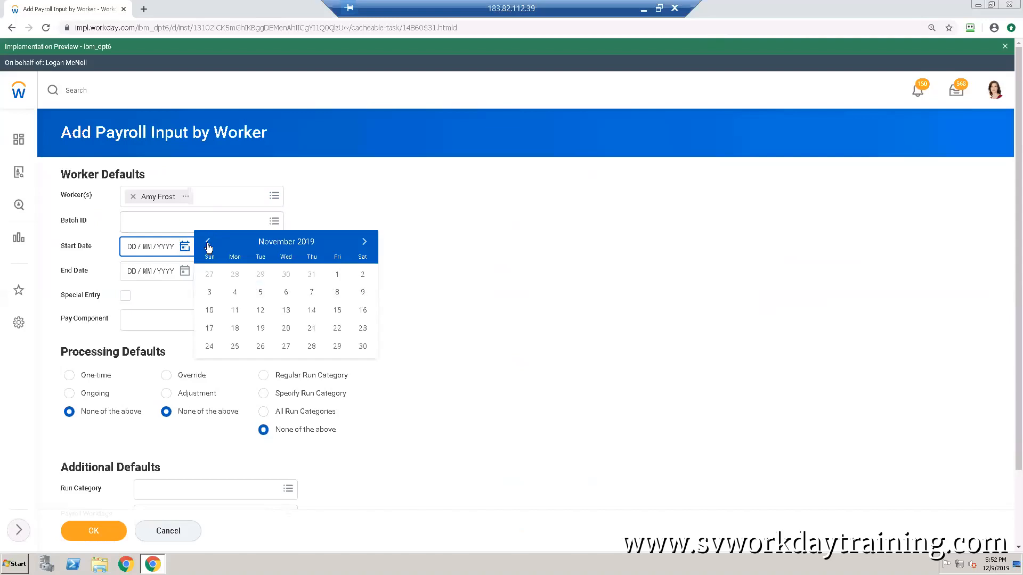
left_click(207, 243)
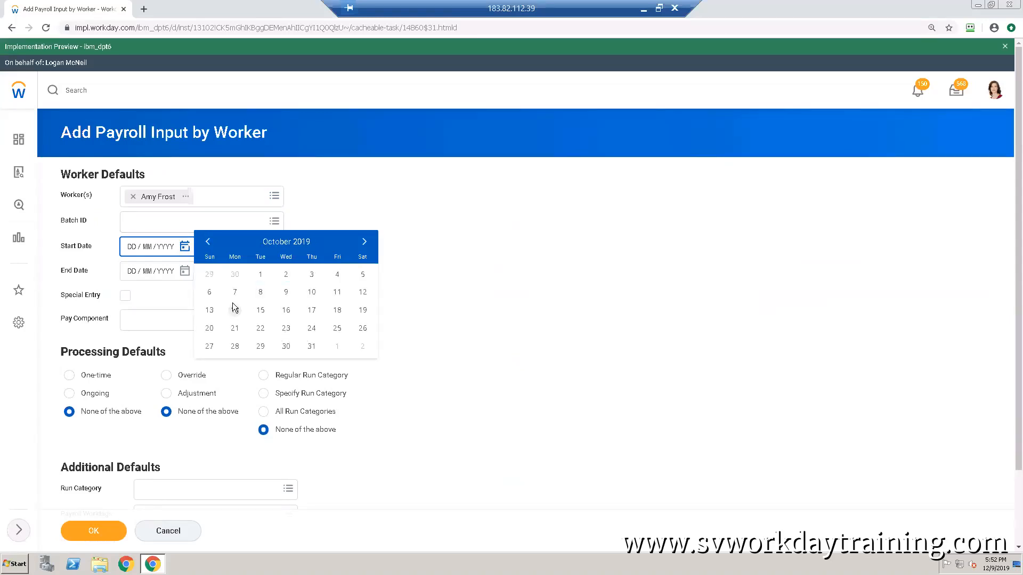
left_click(286, 310)
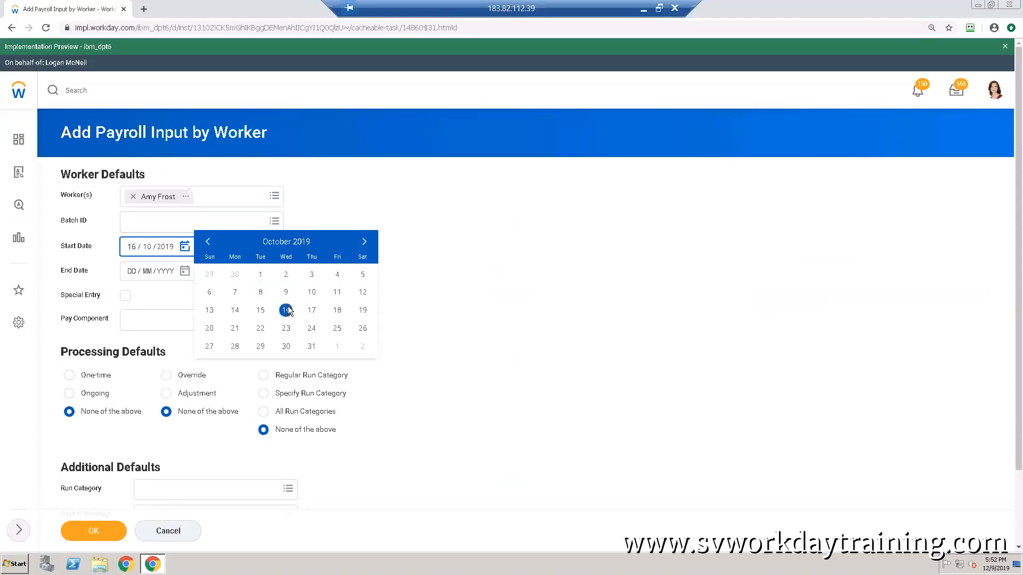
left_click(191, 272)
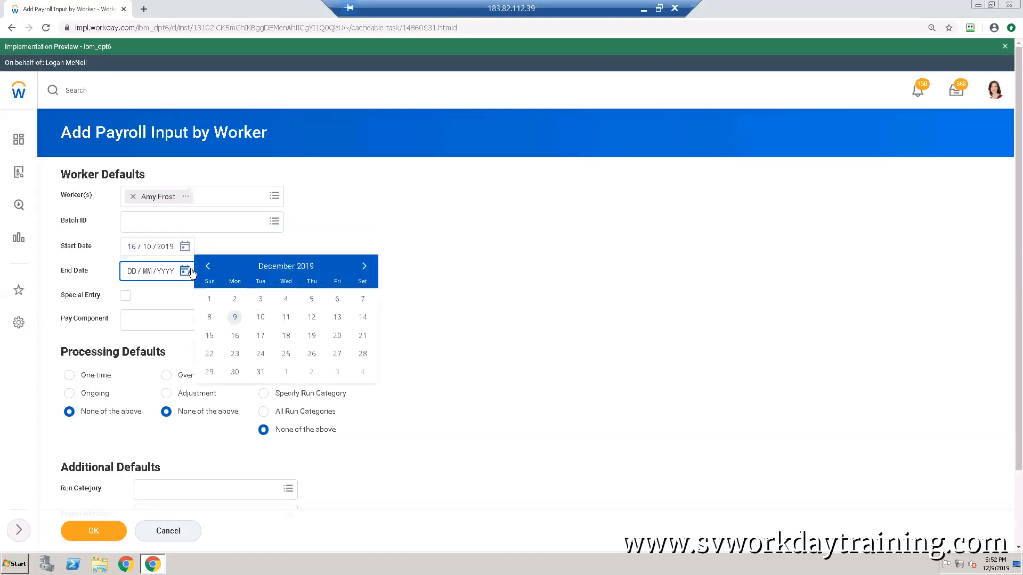
left_click(208, 267)
left_click(209, 268)
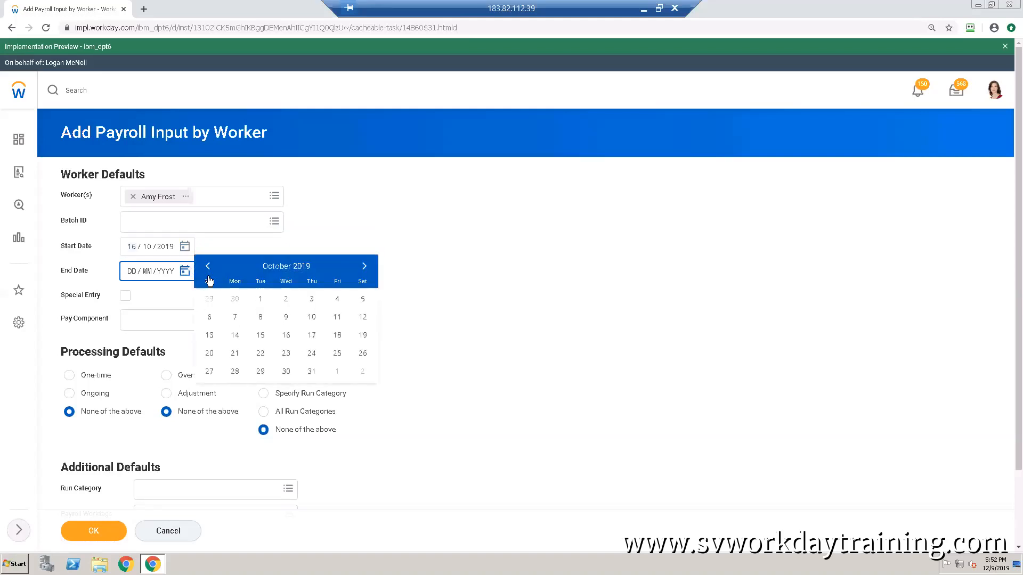
left_click(312, 372)
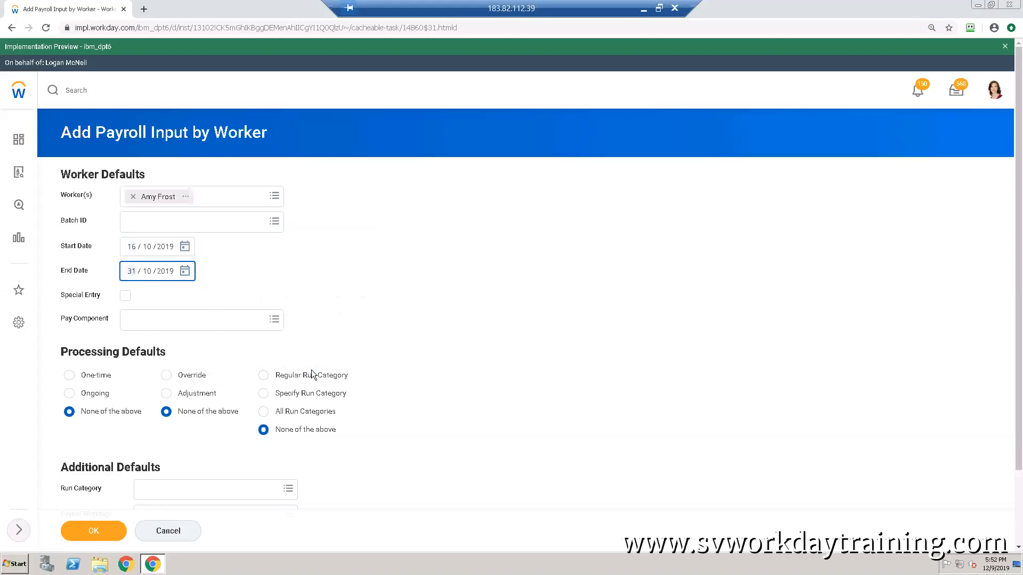
Step: Choose Project Base Pay from All Earnings as the pay component
left_click(152, 320)
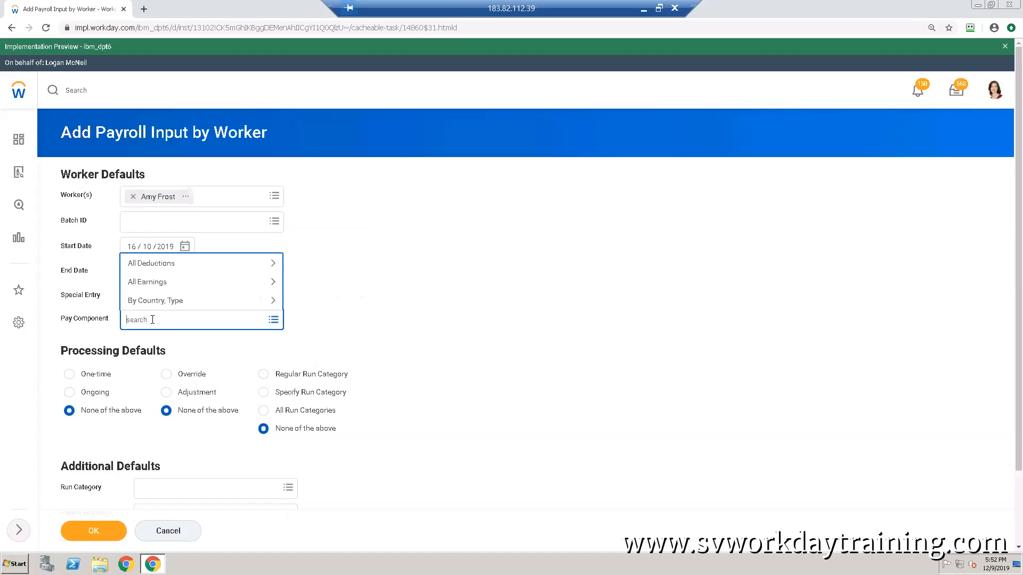
left_click(162, 283)
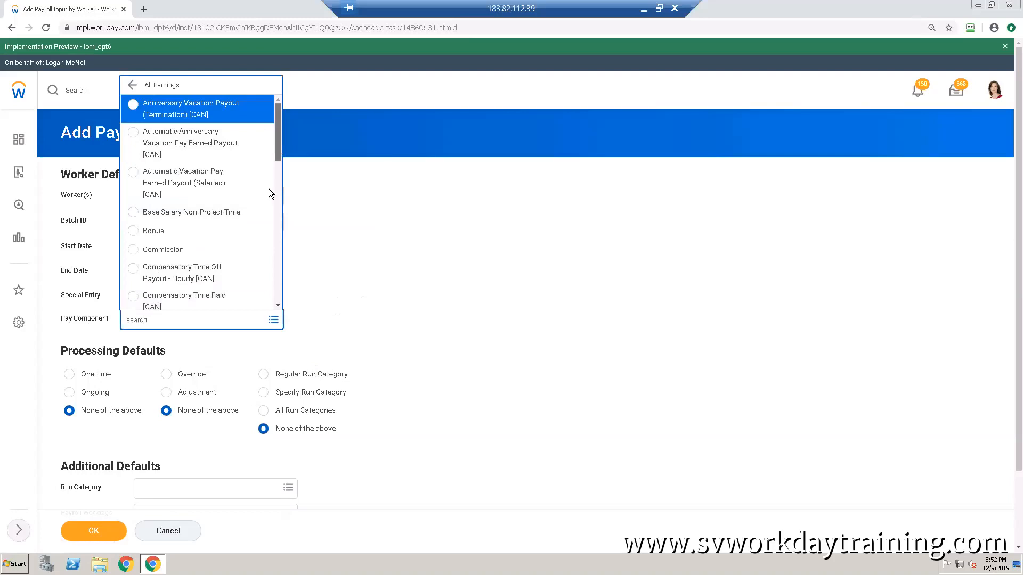
scroll(269, 192, "down", 3)
scroll(271, 243, "down", 4)
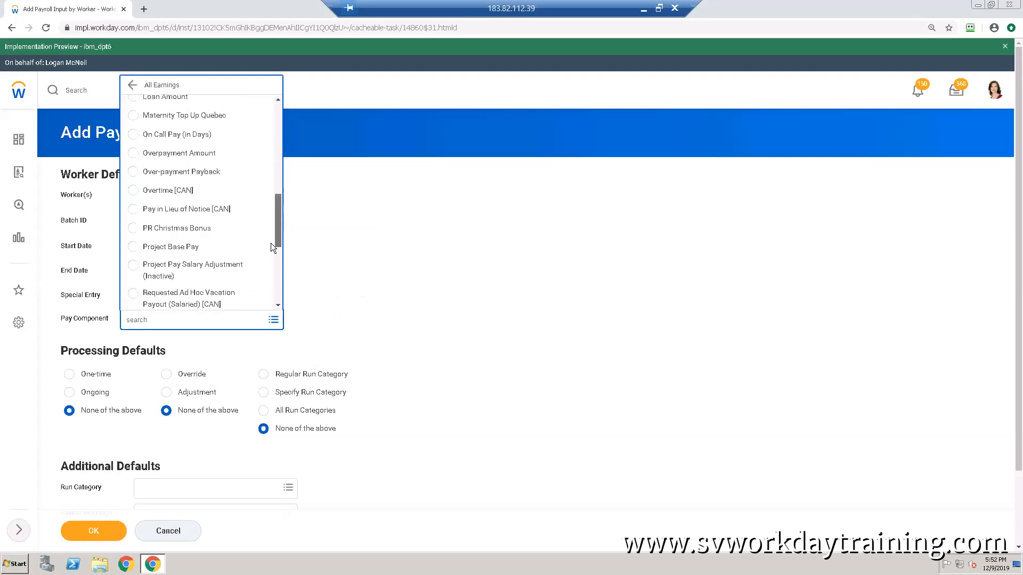
left_click(143, 248)
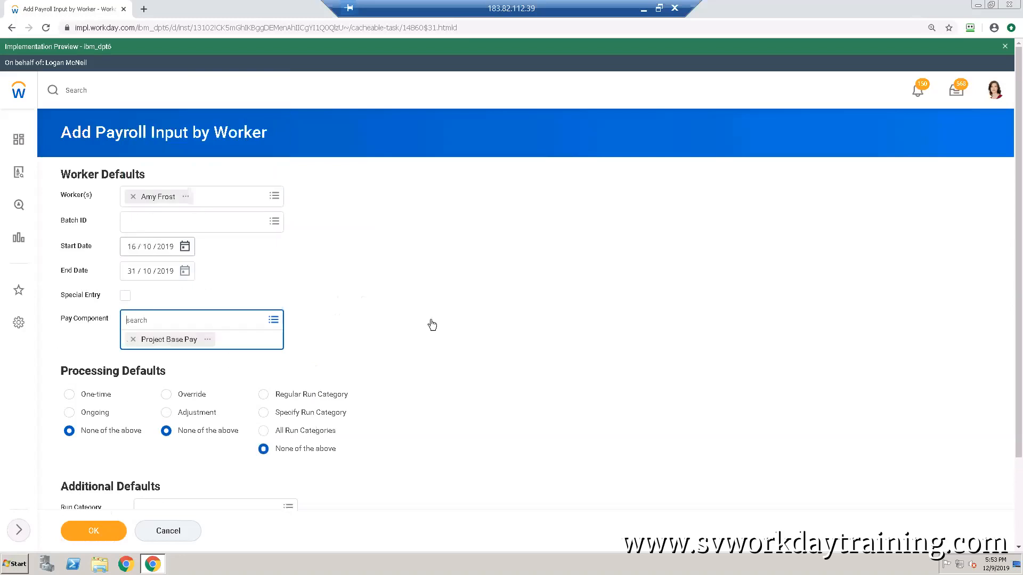
left_click(169, 340)
Step: Set the processing defaults to One-time and Regular Run Category, and submit the worker defaults
left_click_drag(1012, 230, 1011, 297)
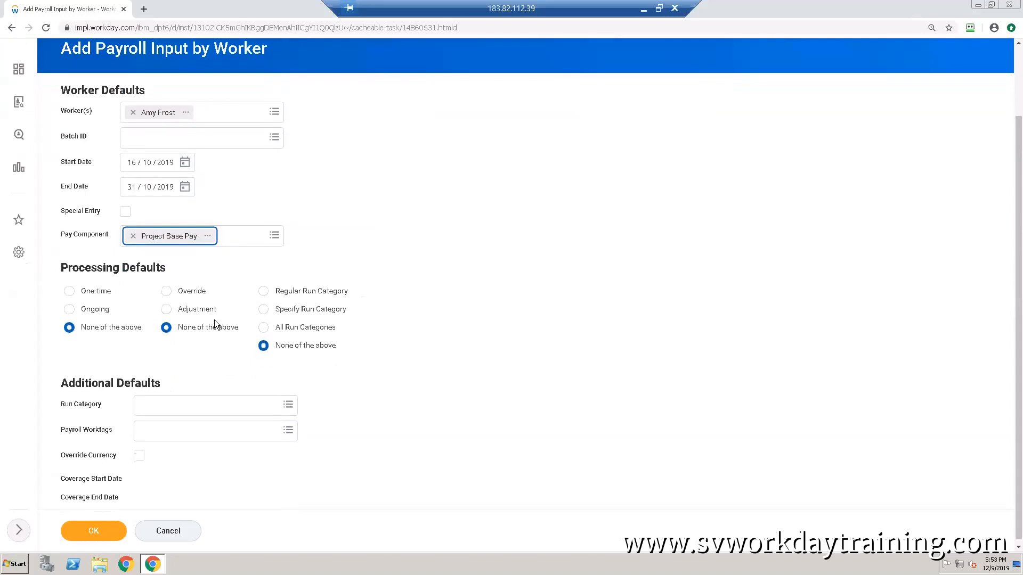
scroll(215, 323, "down", 1)
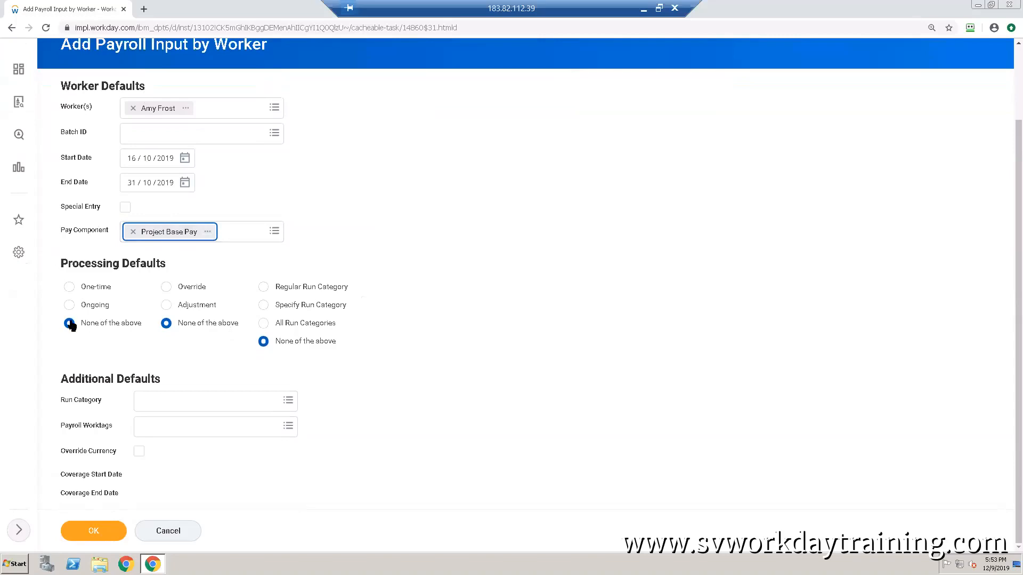
left_click(68, 286)
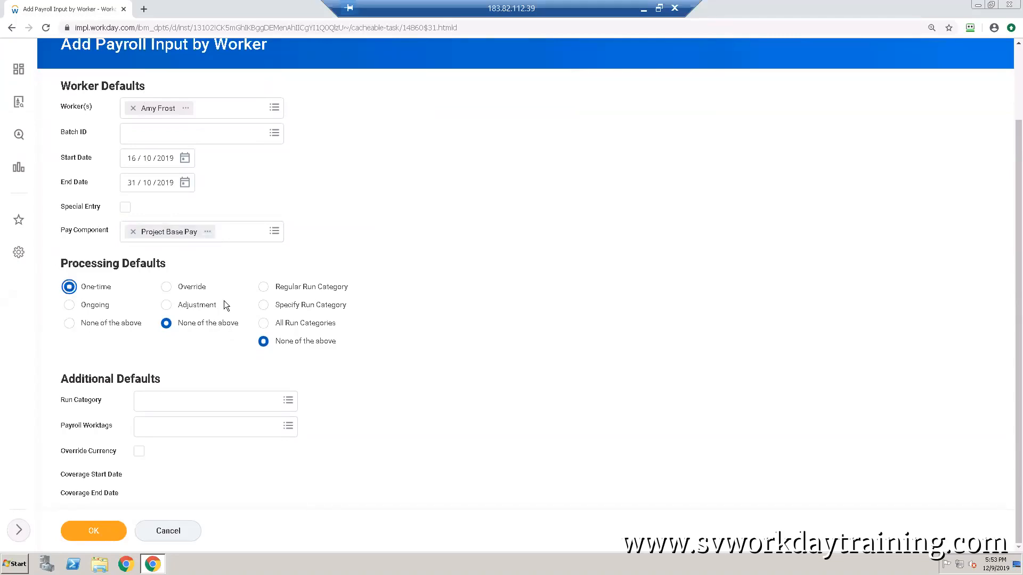
left_click(263, 287)
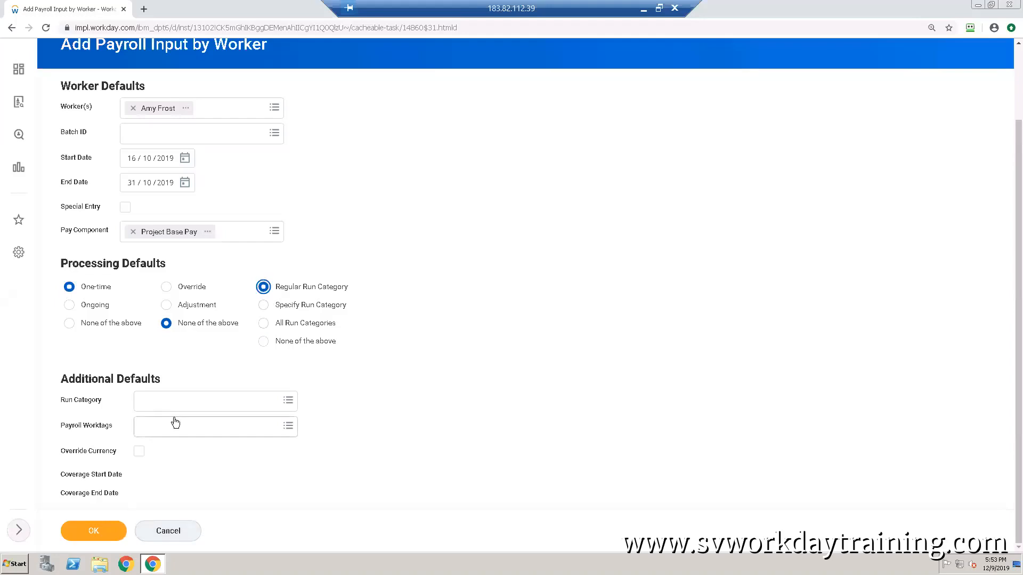
left_click(93, 531)
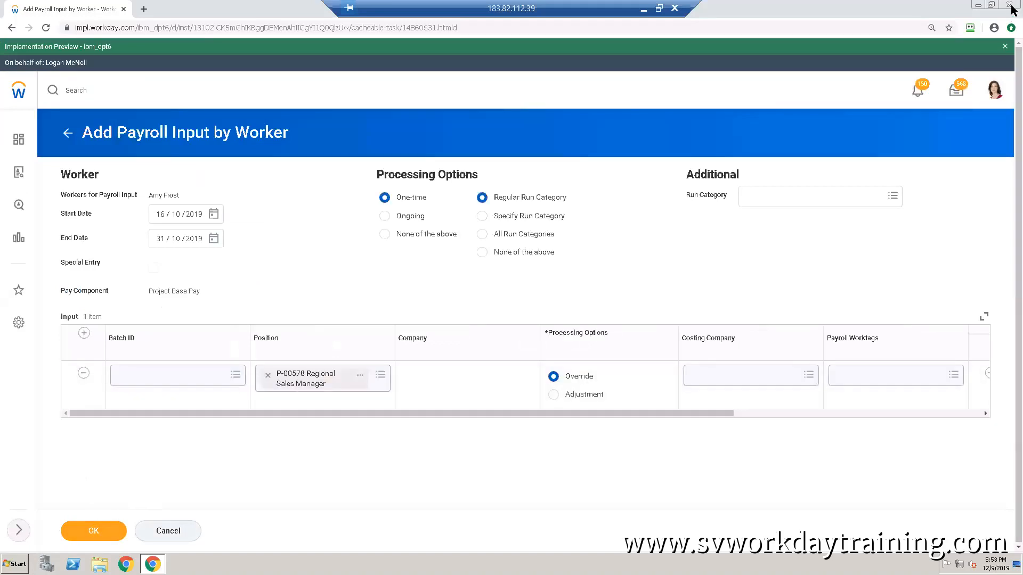
Step: Add an input detail of type Project Hours with value 10, then submit the payroll input and close the finished task
left_click_drag(1018, 101, 1014, 174)
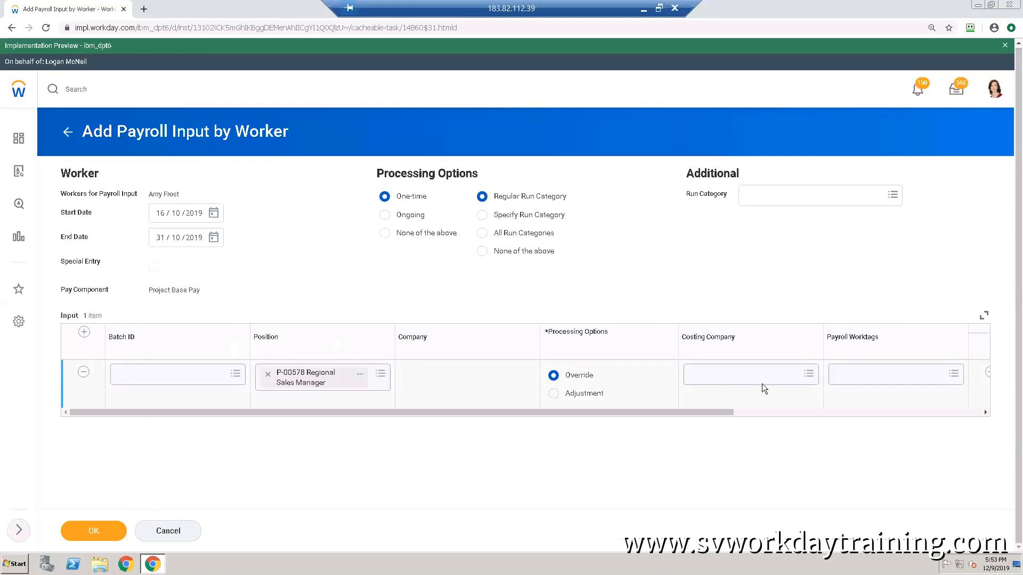
left_click_drag(714, 411, 981, 406)
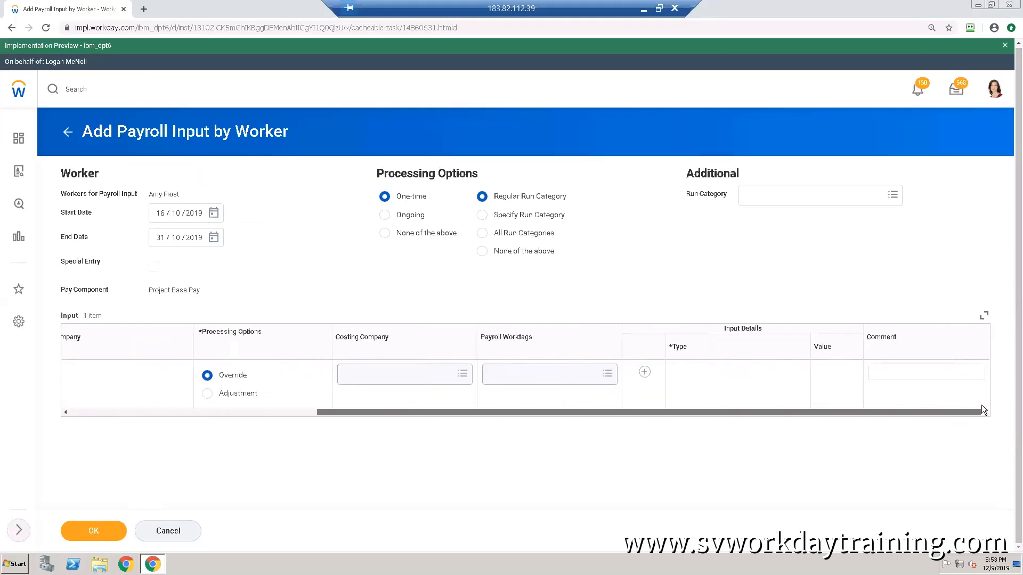
left_click(645, 372)
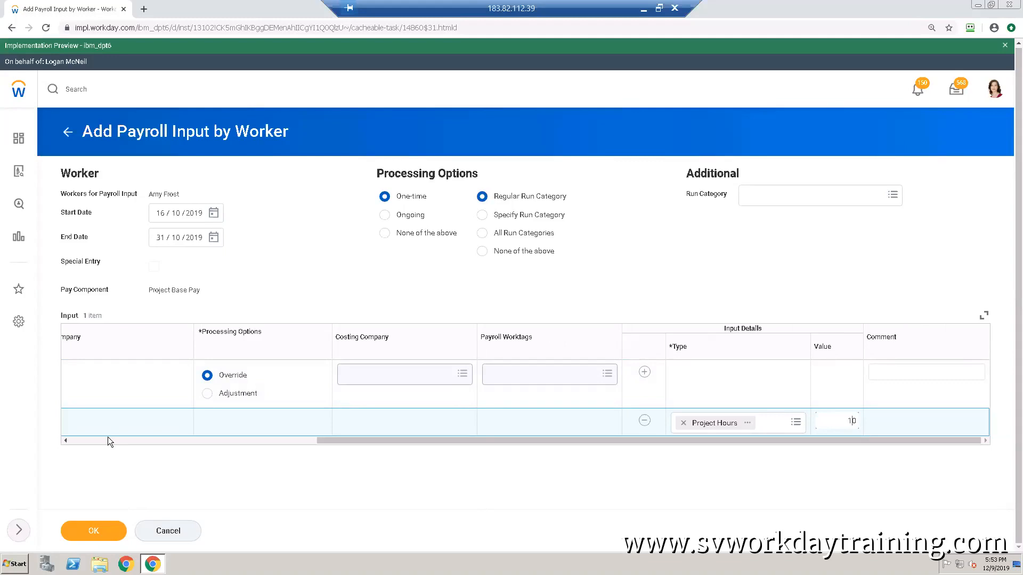
left_click(92, 532)
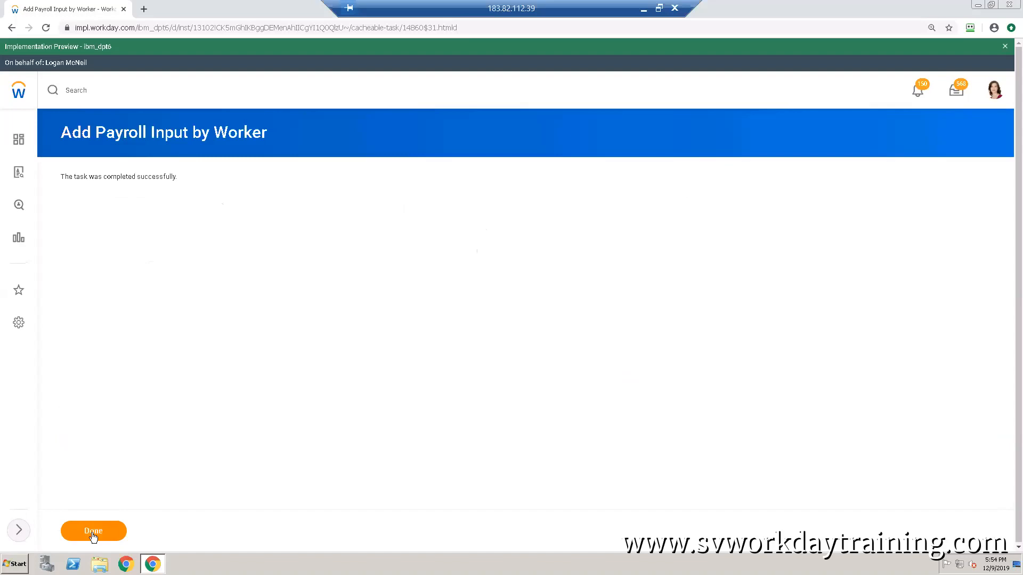
left_click(92, 534)
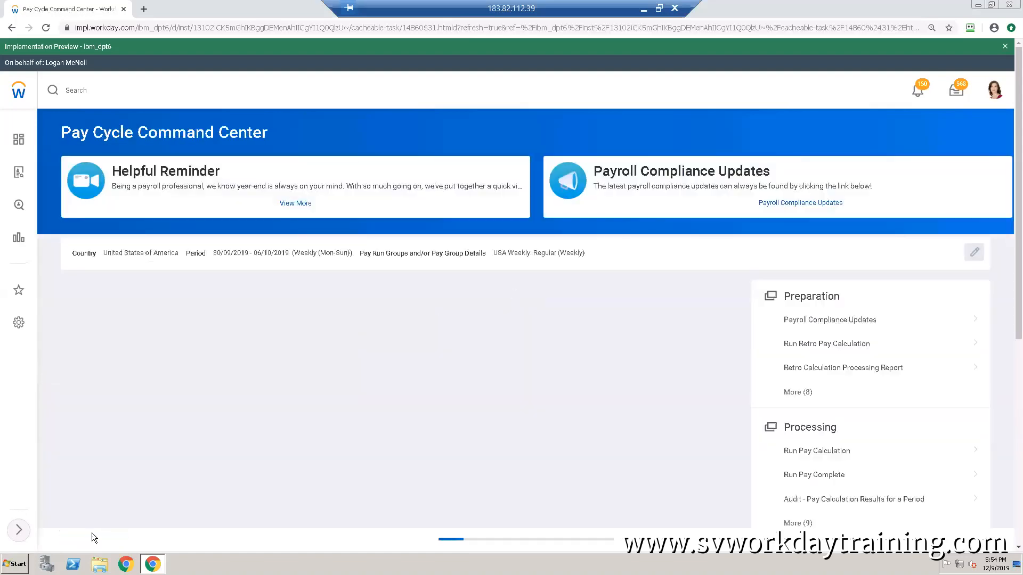
Step: Open Run Retro Pay Calculation from the full Preparation list and select the Semi-Monthly Canada Pay Run Group
left_click(798, 393)
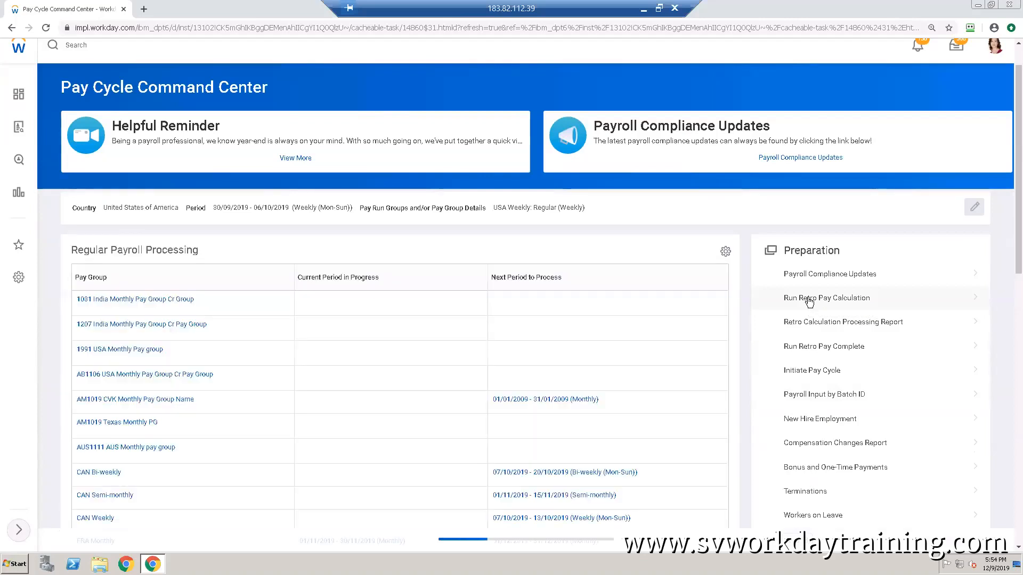
left_click(809, 300)
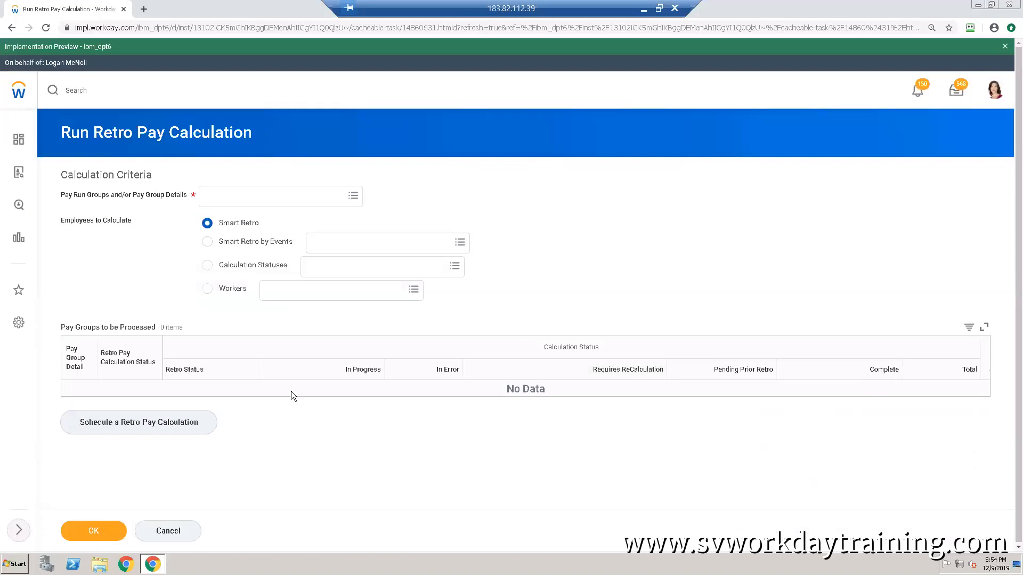
left_click(229, 198)
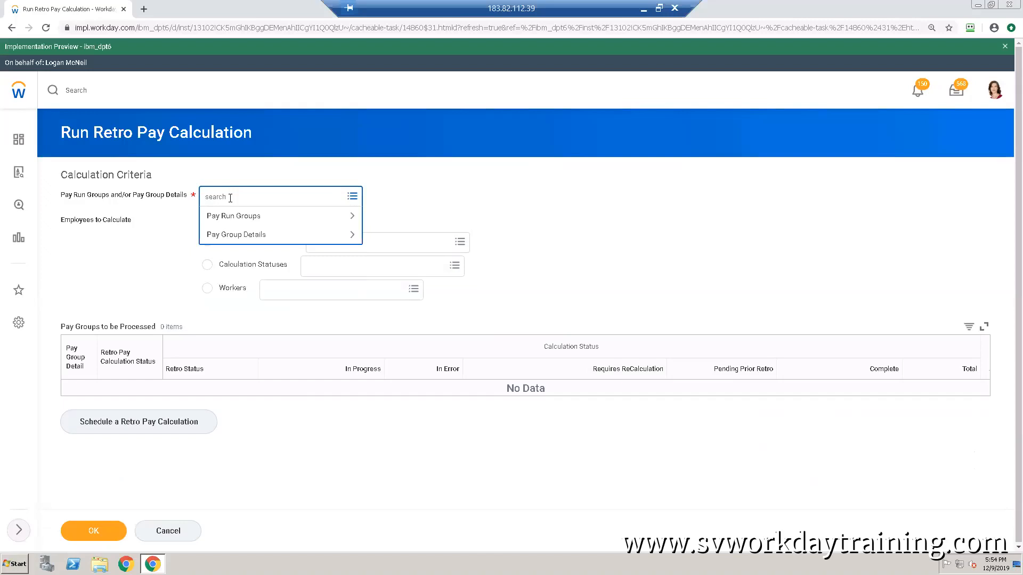
type("Can")
left_click(247, 218)
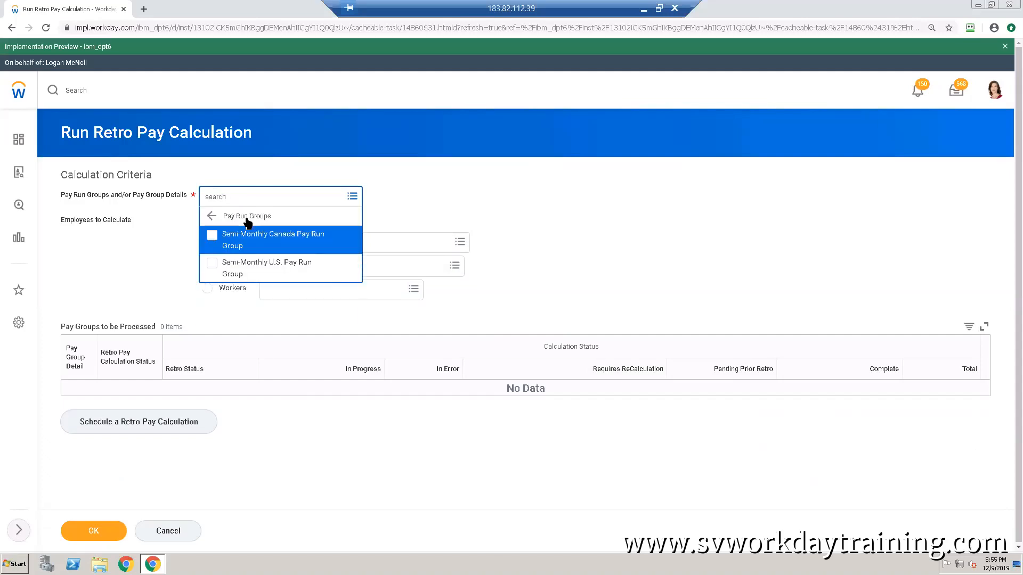
left_click(212, 235)
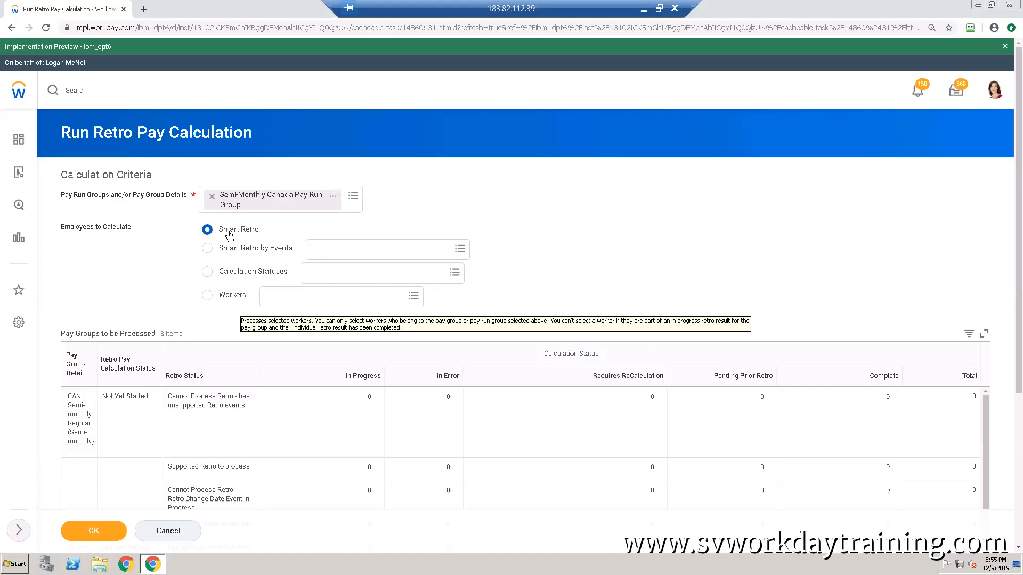
Step: Set the employees to calculate to Smart Retro by Events with Payroll Input as the event category
mouse_move(208, 251)
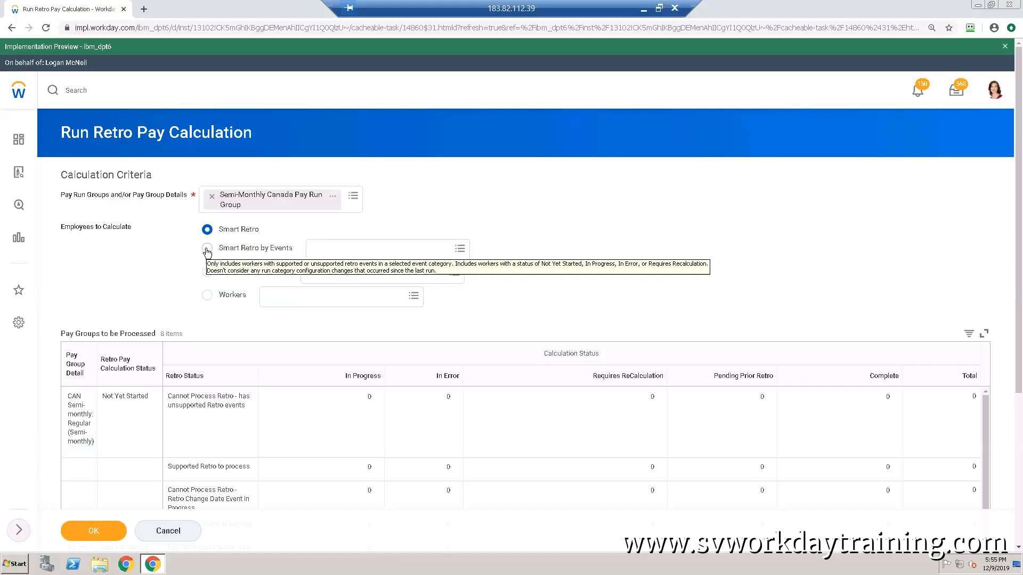
left_click(208, 248)
left_click(353, 249)
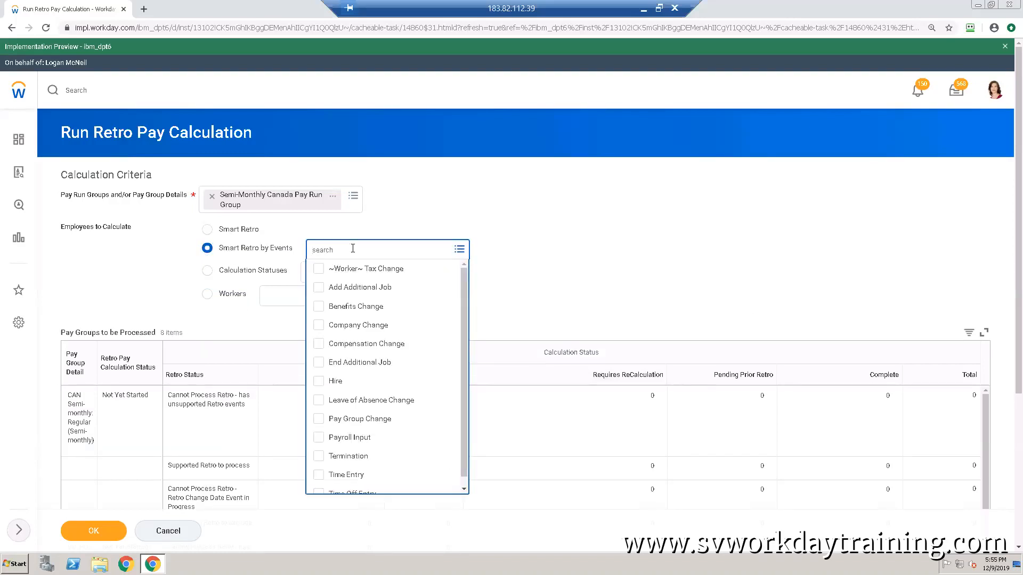
left_click(359, 438)
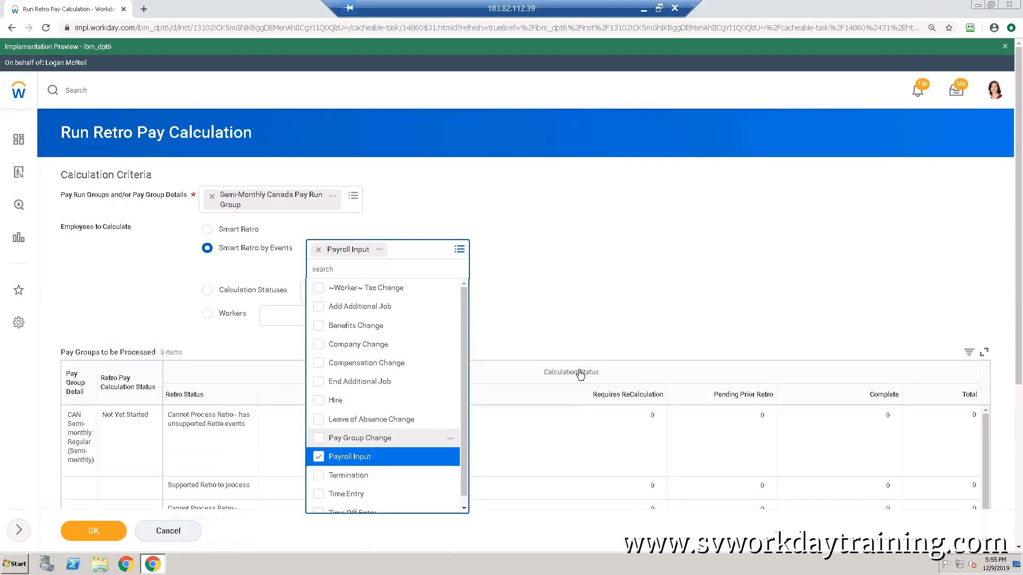
left_click(552, 293)
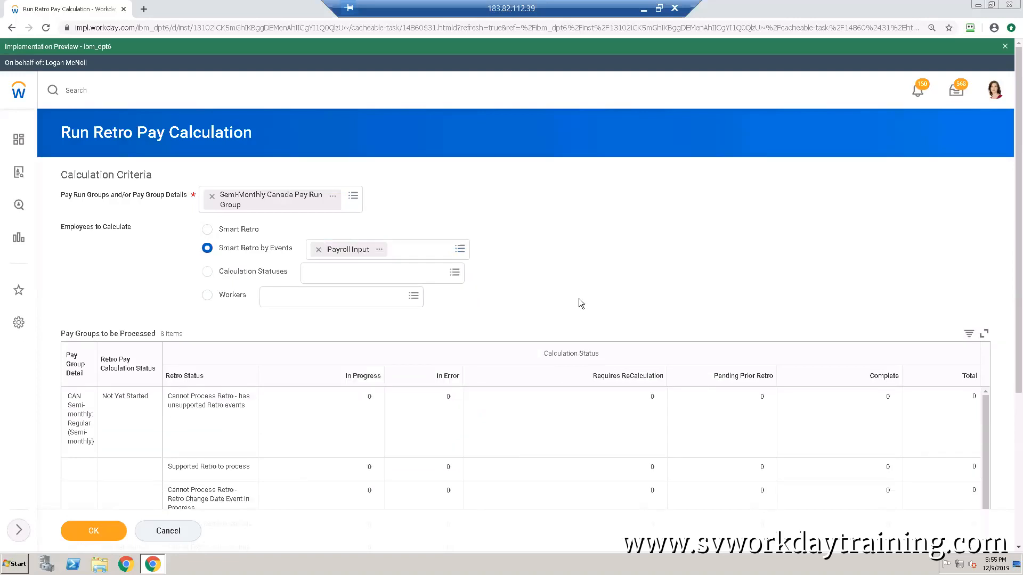
Step: Review the calculation criteria and the pay groups to be processed, and submit the retro pay calculation
scroll(579, 298, "down", 4)
scroll(579, 298, "up", 3)
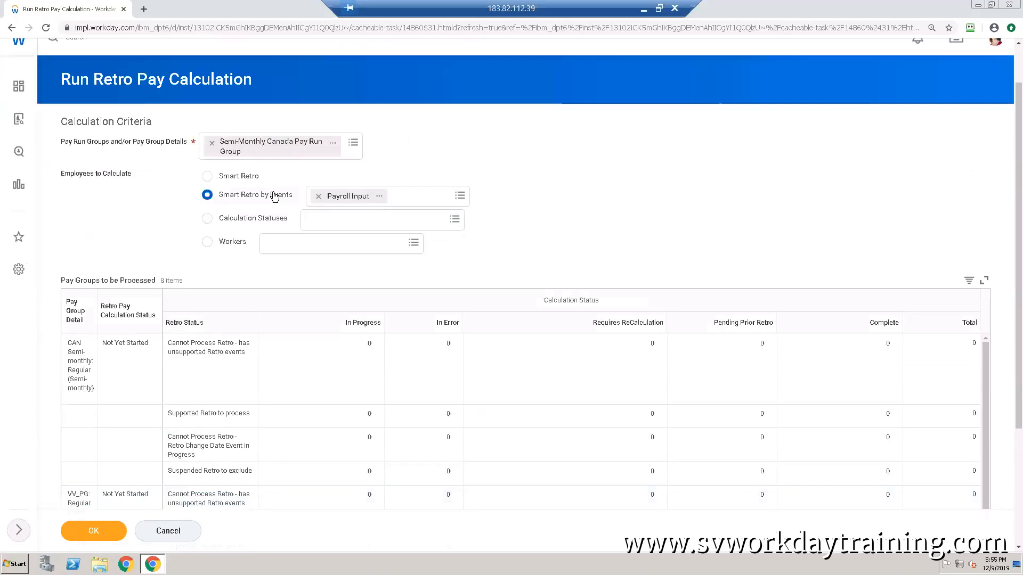
mouse_move(275, 197)
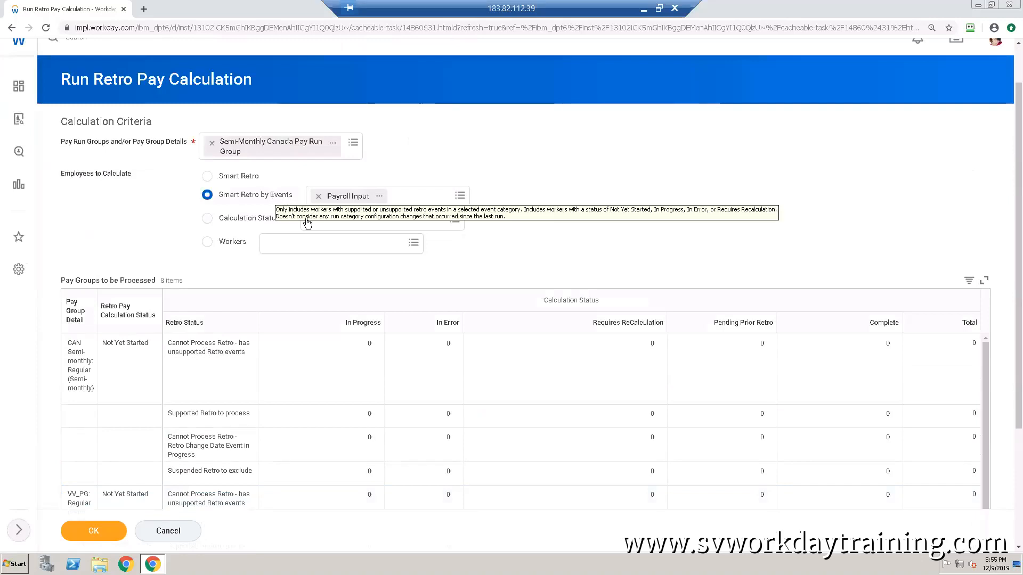
mouse_move(314, 231)
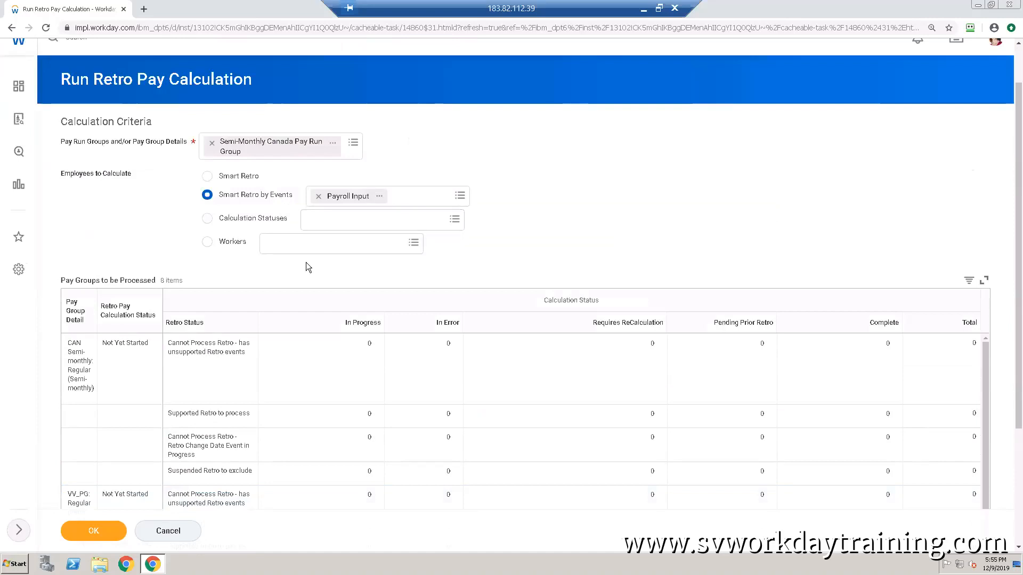
scroll(306, 262, "down", 2)
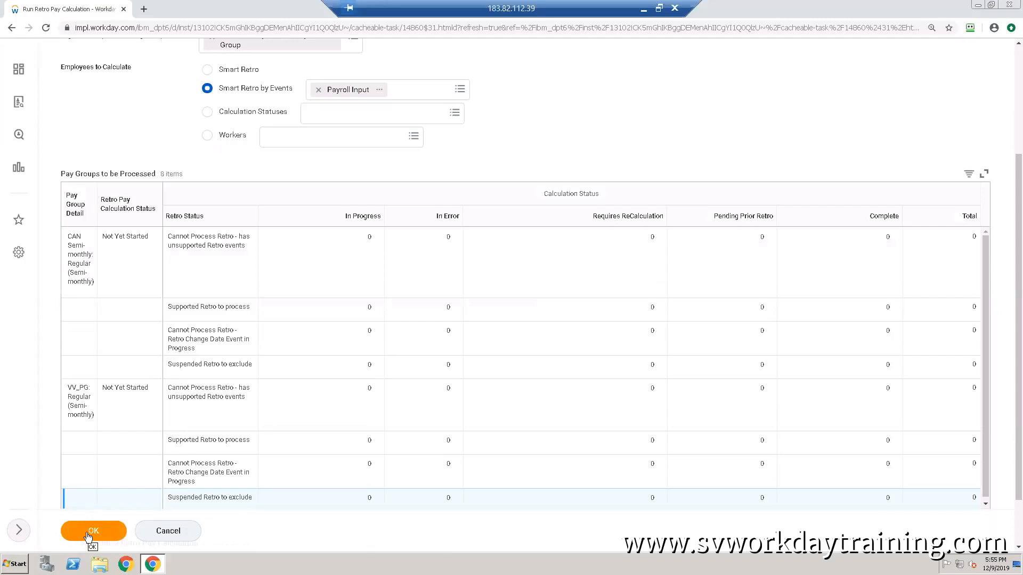
left_click(88, 535)
left_click(90, 533)
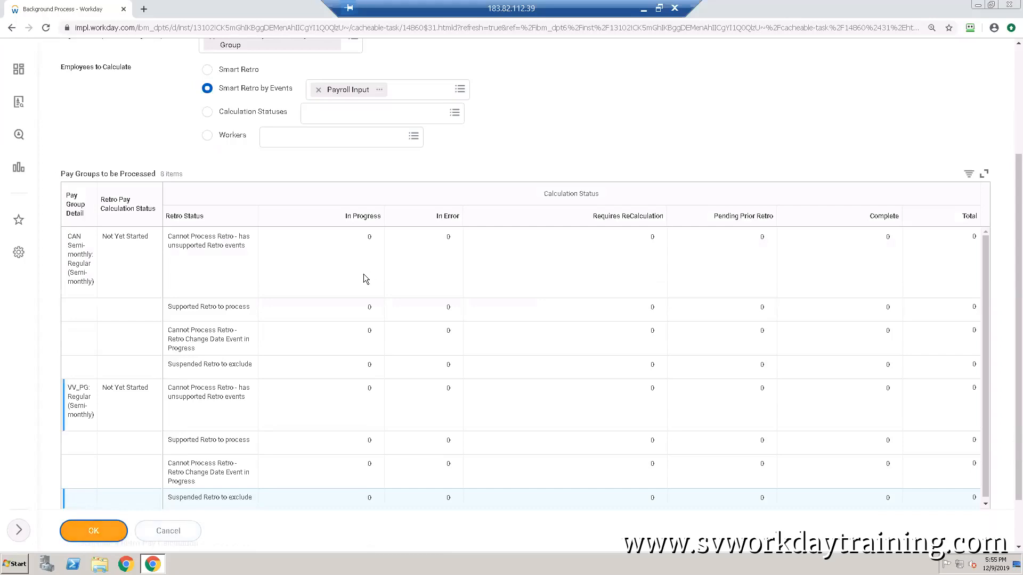
Step: Refresh the retro pay calculation's background process repeatedly until it finishes, checking its progress and pay group statuses
scroll(234, 377, "down", 1)
scroll(235, 377, "down", 2)
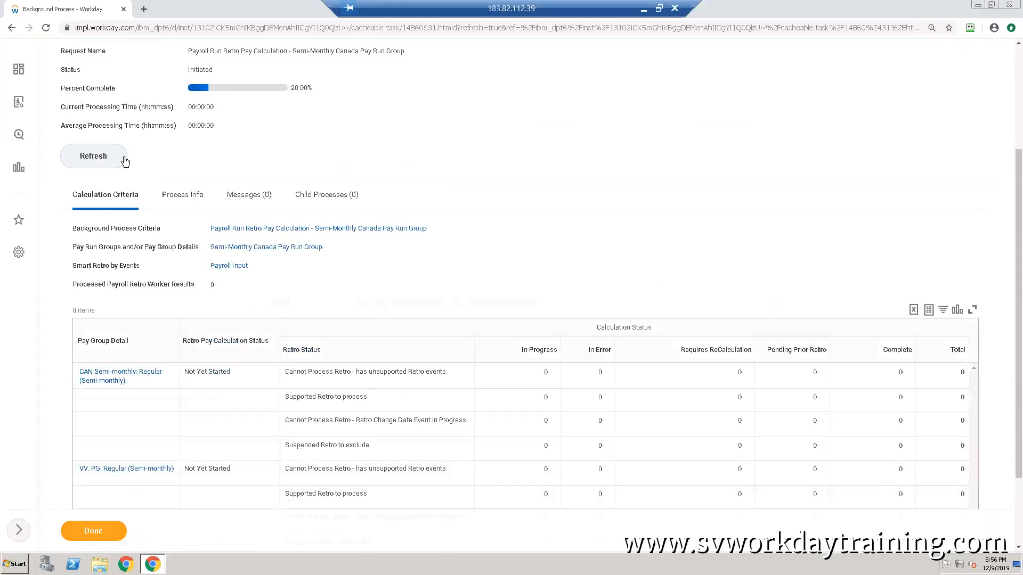
left_click(93, 164)
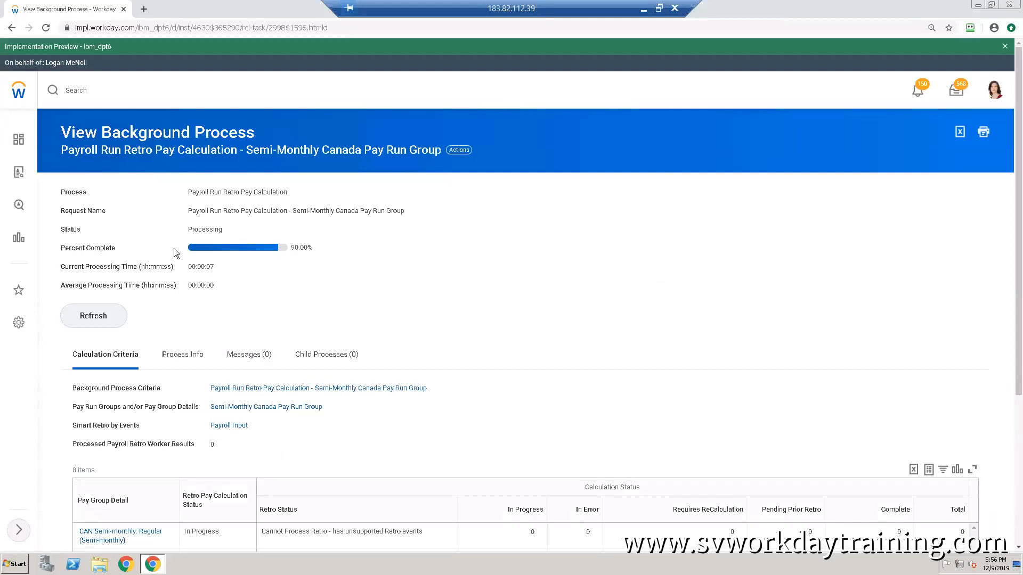
scroll(173, 249, "down", 1)
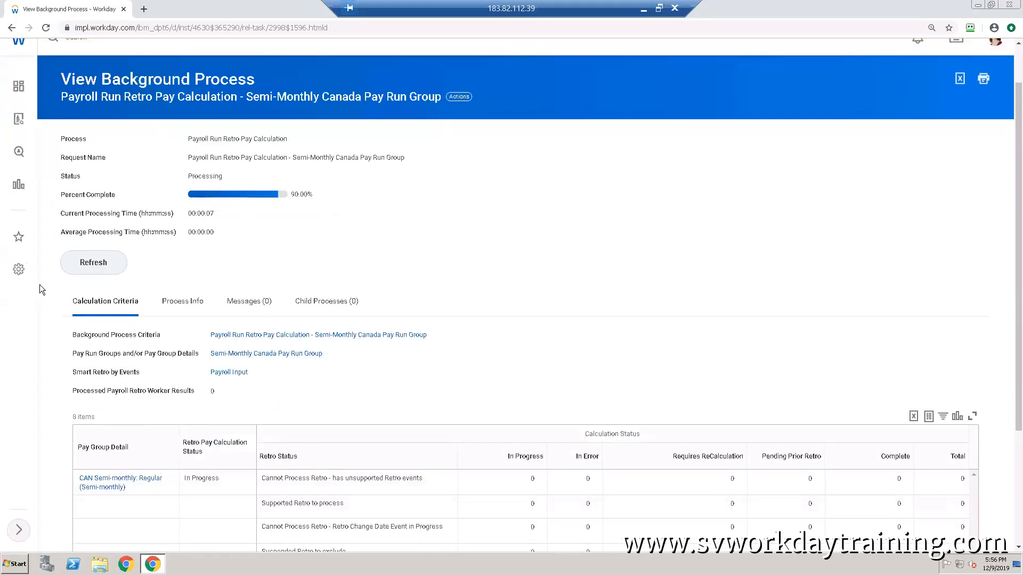
left_click(93, 263)
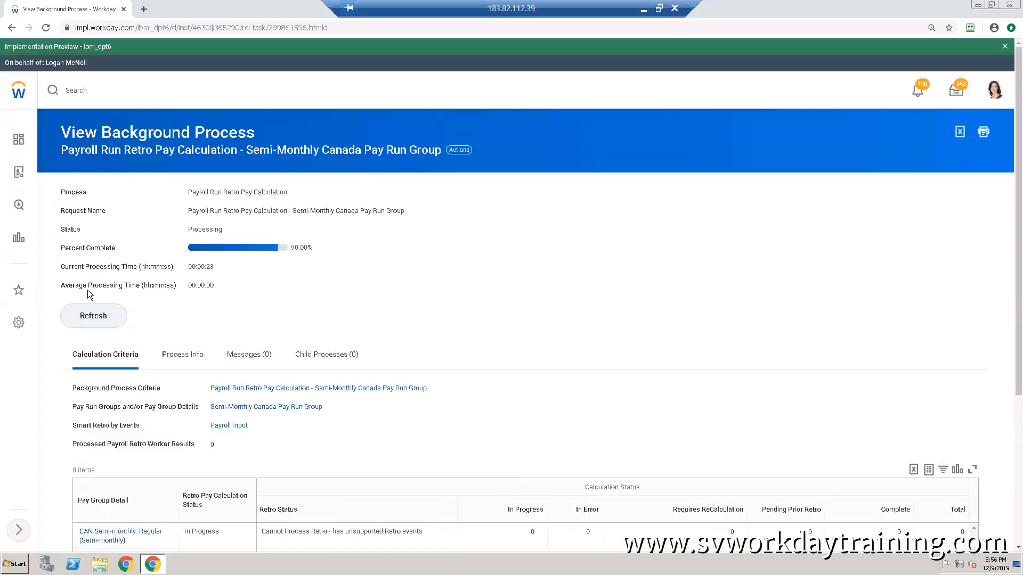
left_click(89, 318)
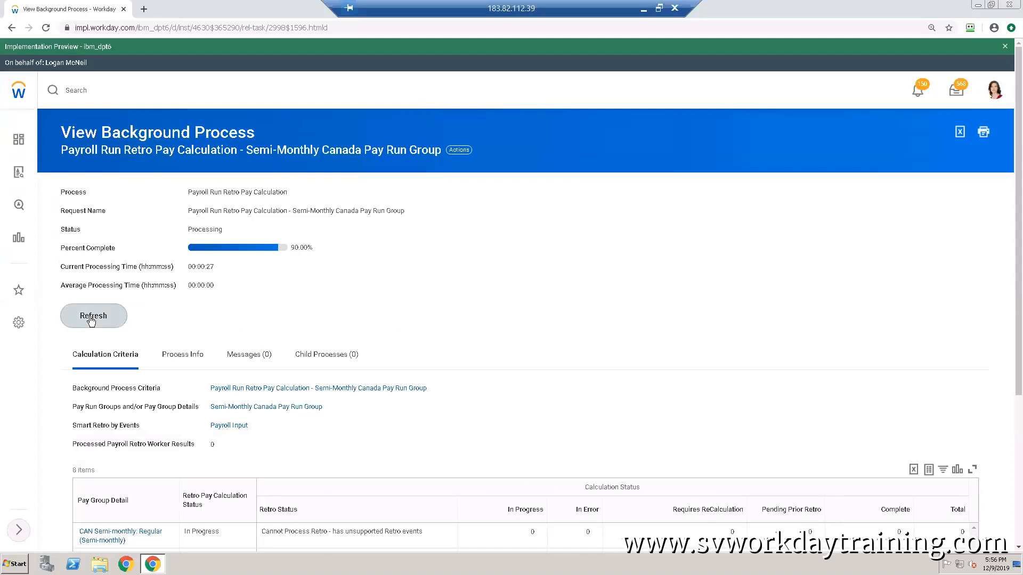
left_click(91, 320)
scroll(115, 308, "down", 1)
scroll(116, 312, "down", 1)
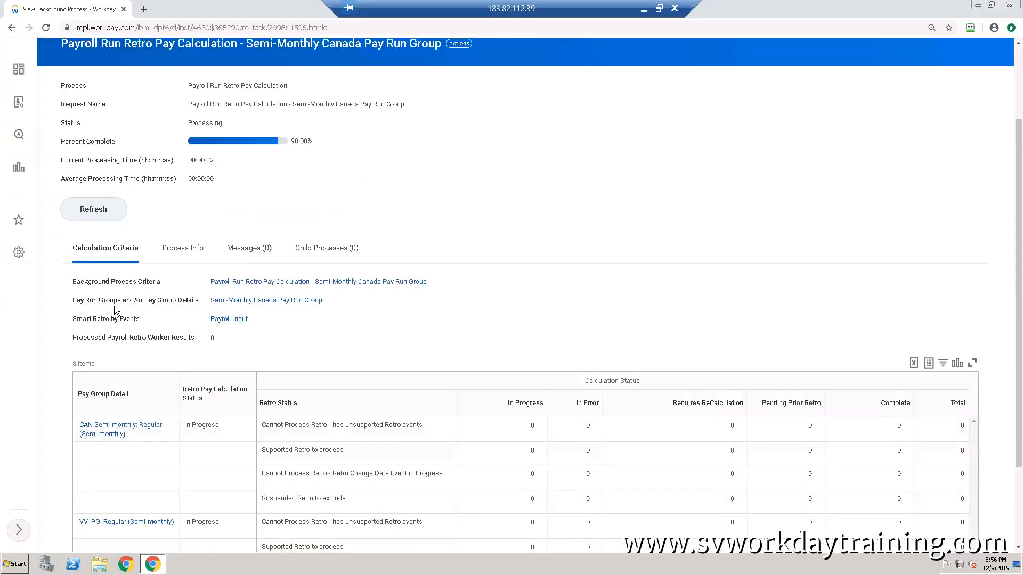
left_click(94, 212)
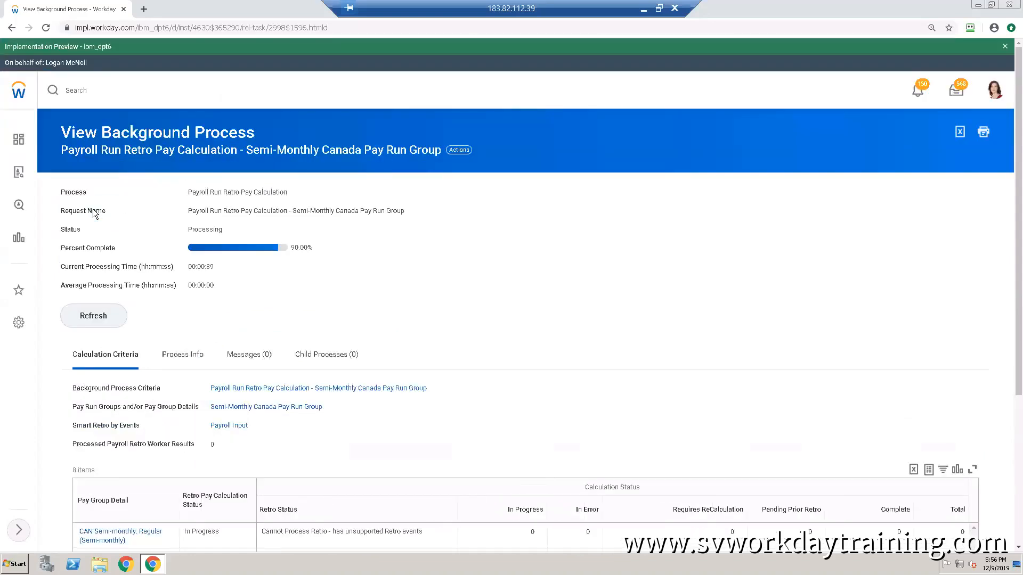
scroll(306, 355, "down", 1)
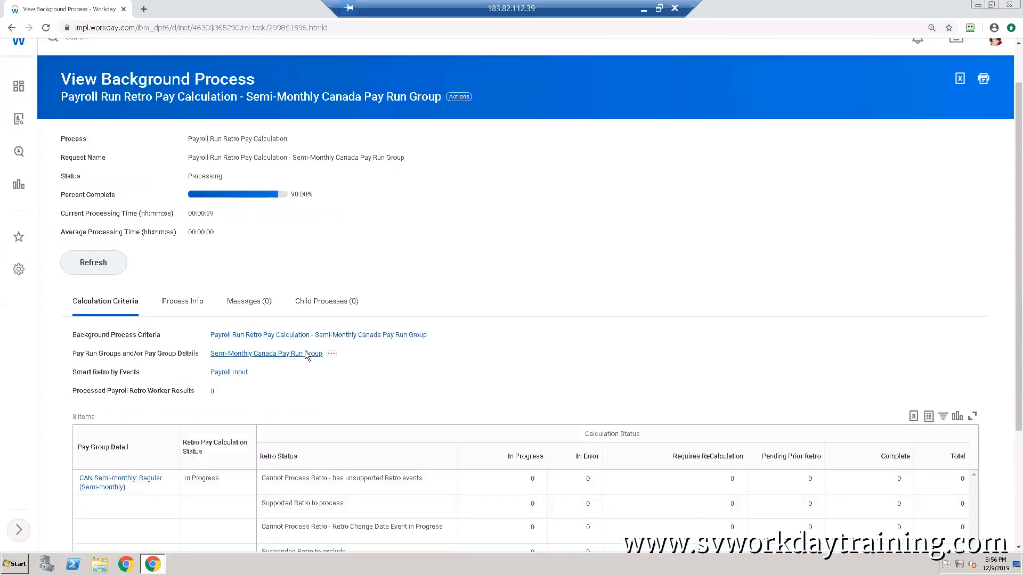
scroll(305, 351, "down", 3)
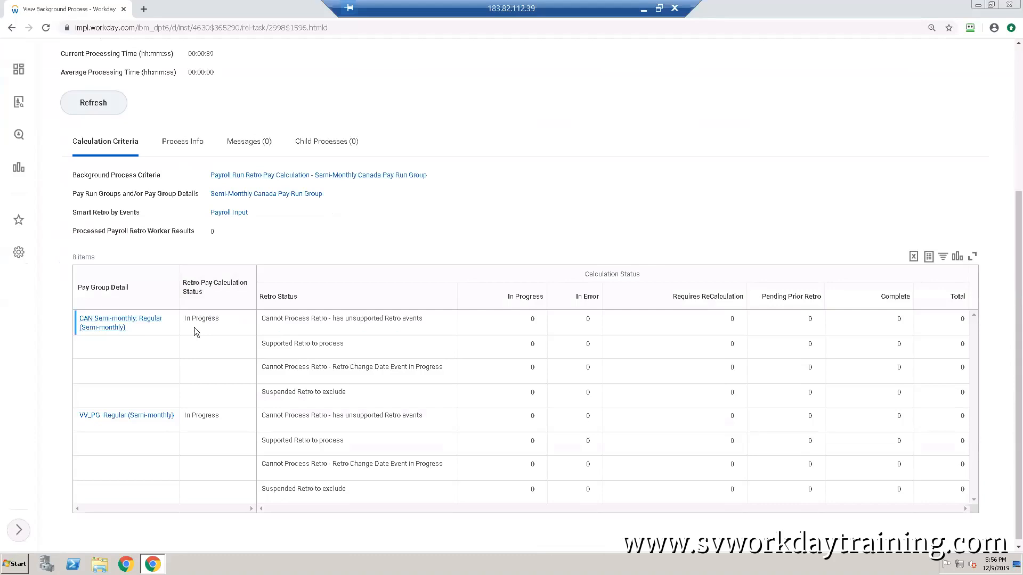
scroll(200, 334, "up", 2)
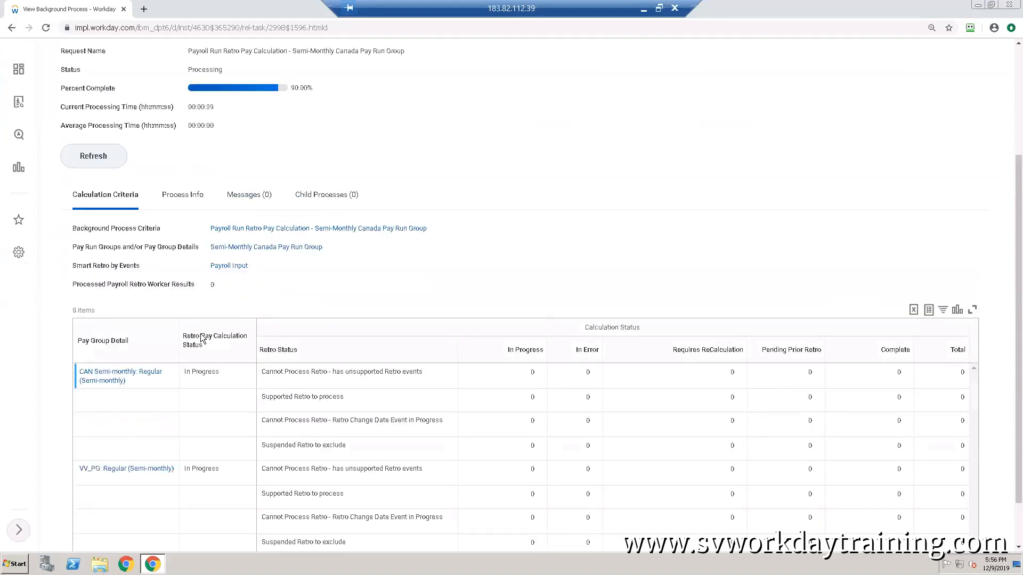
left_click(102, 217)
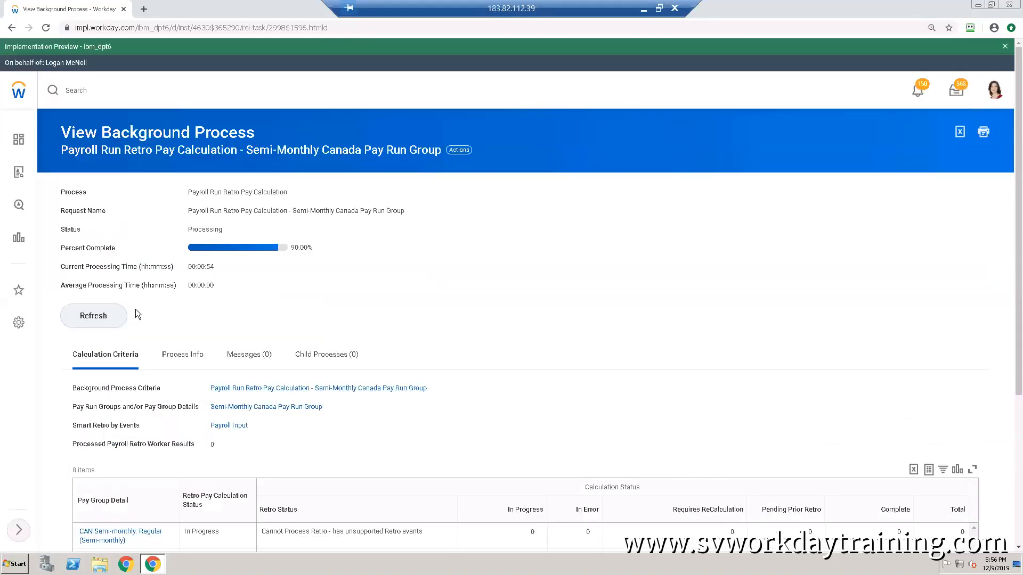
scroll(128, 312, "down", 2)
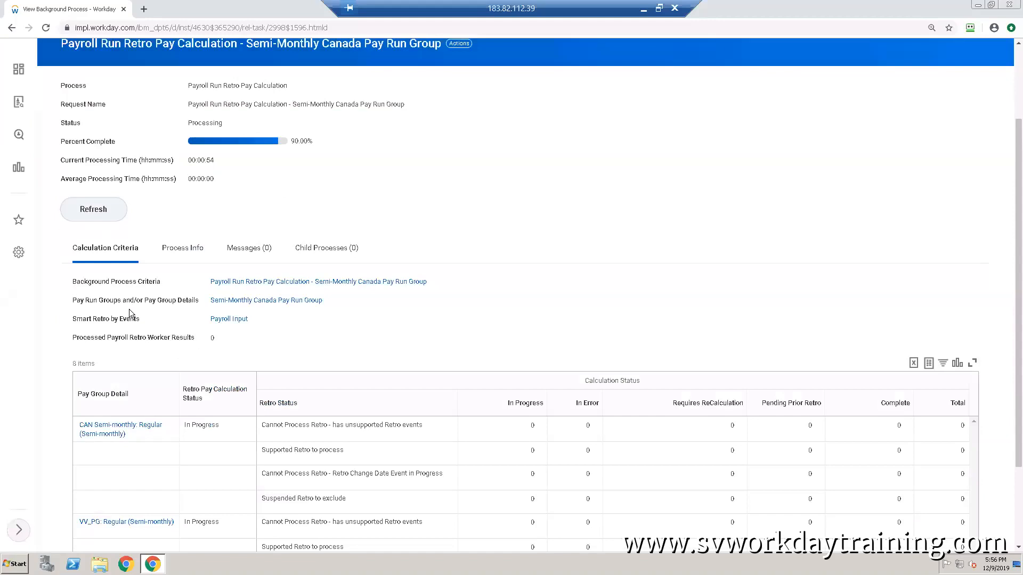
left_click(89, 213)
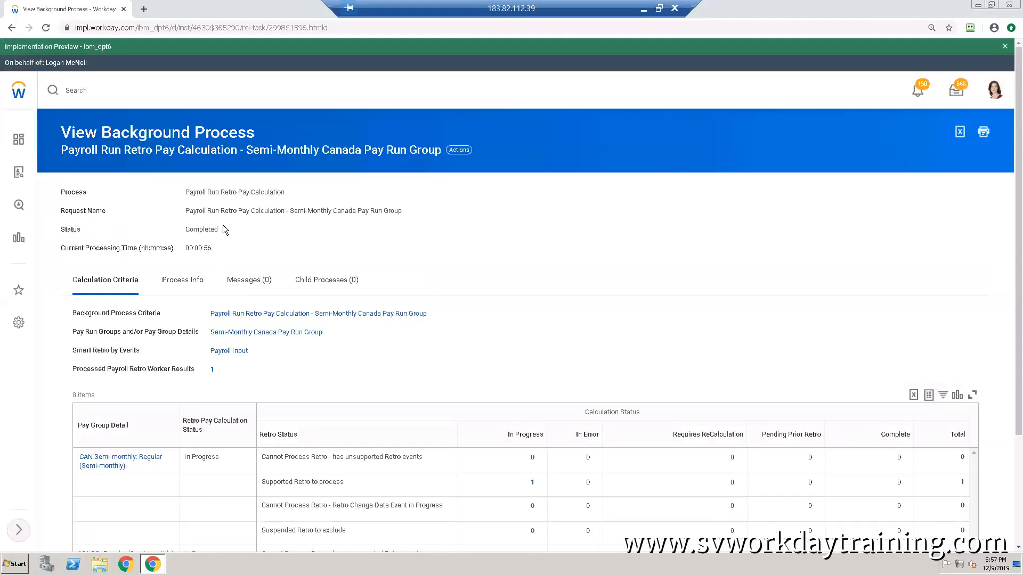
Step: Examine the finished process's status and the calculation status table for each pay group detail
left_click_drag(184, 231, 214, 236)
scroll(388, 270, "down", 1)
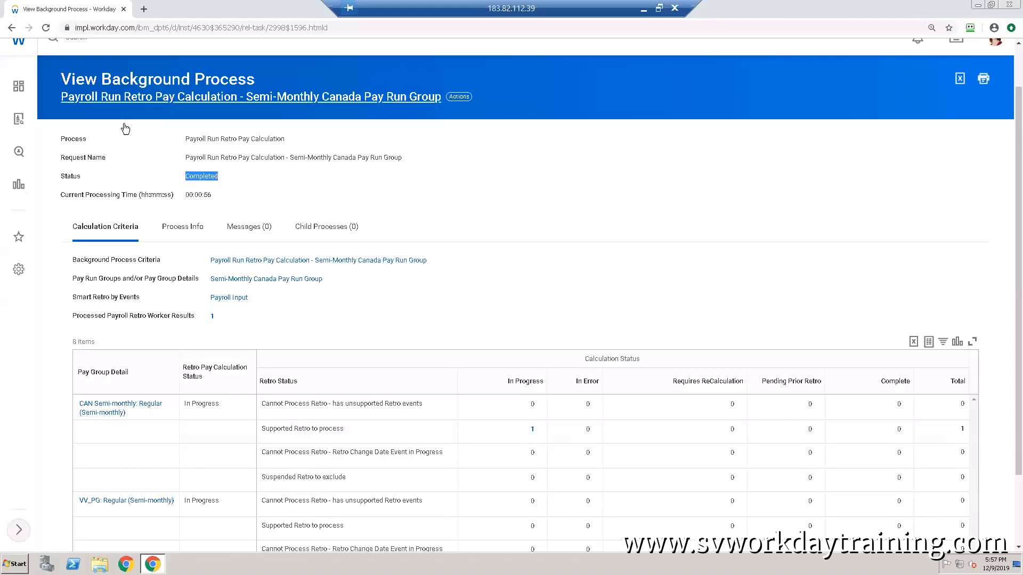
scroll(176, 232, "down", 1)
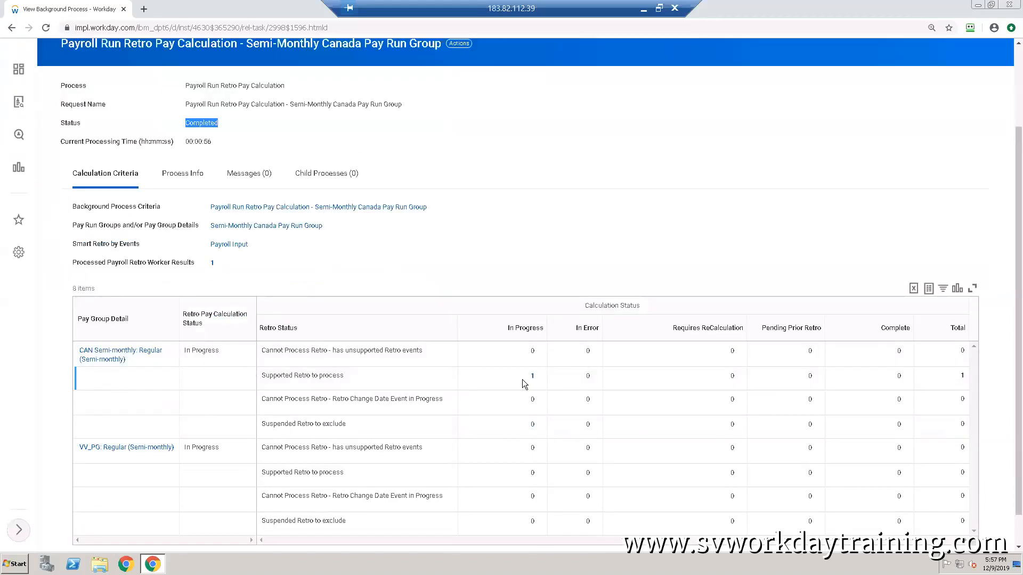
mouse_move(140, 360)
scroll(310, 298, "up", 2)
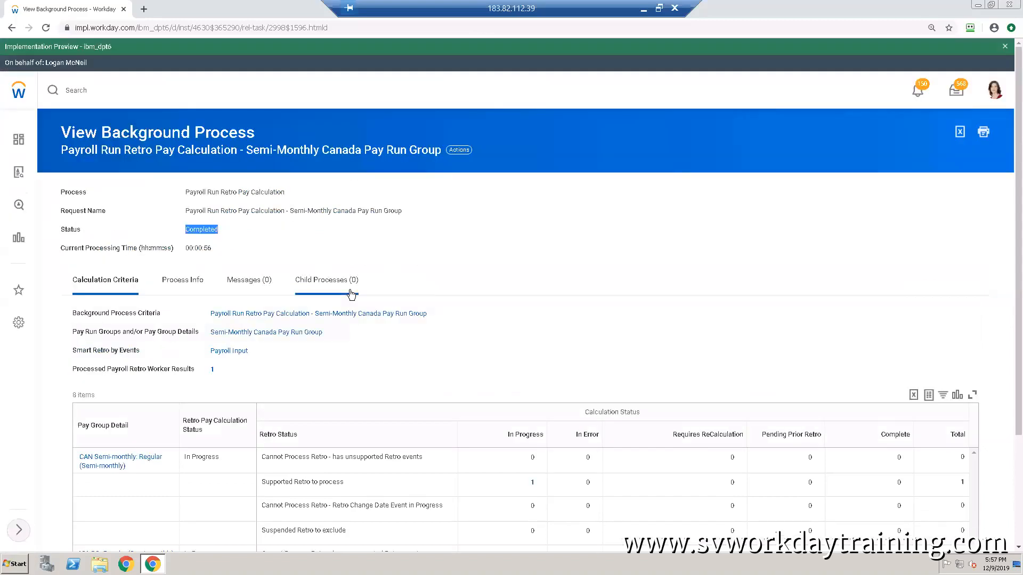
Step: Return to the home page and open the Pay Cycle Command Center application
left_click(94, 92)
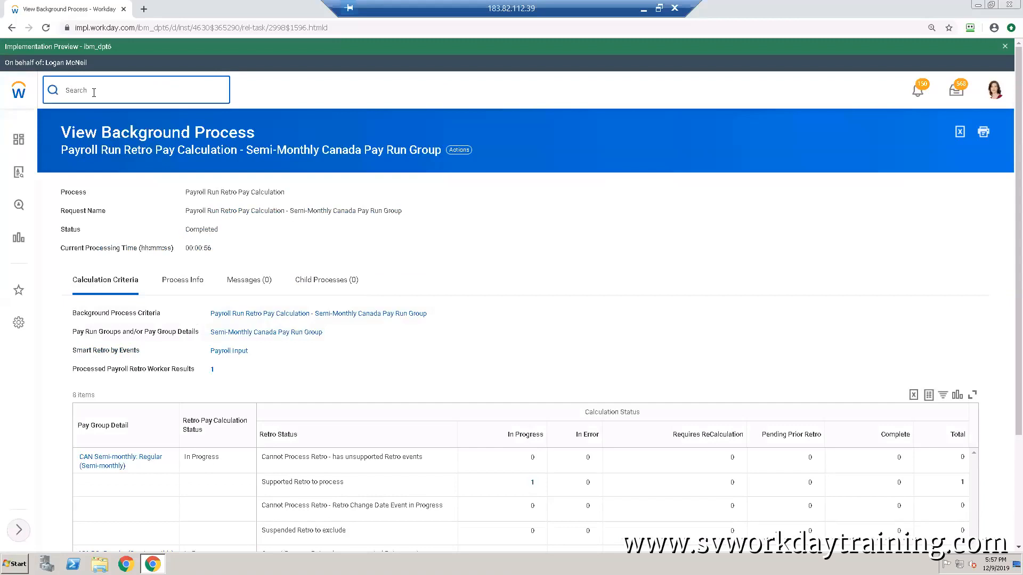
left_click(996, 90)
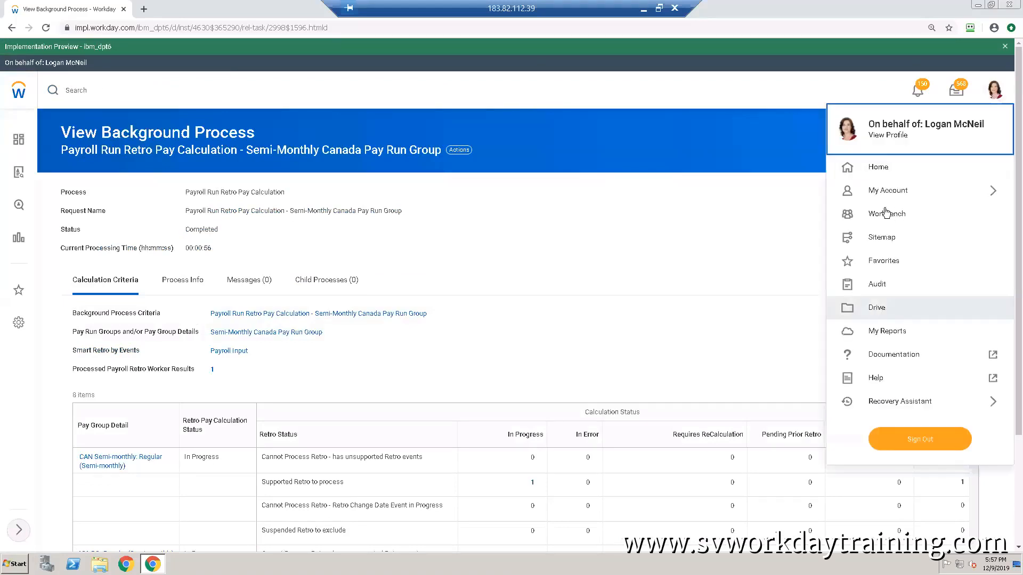
left_click(881, 173)
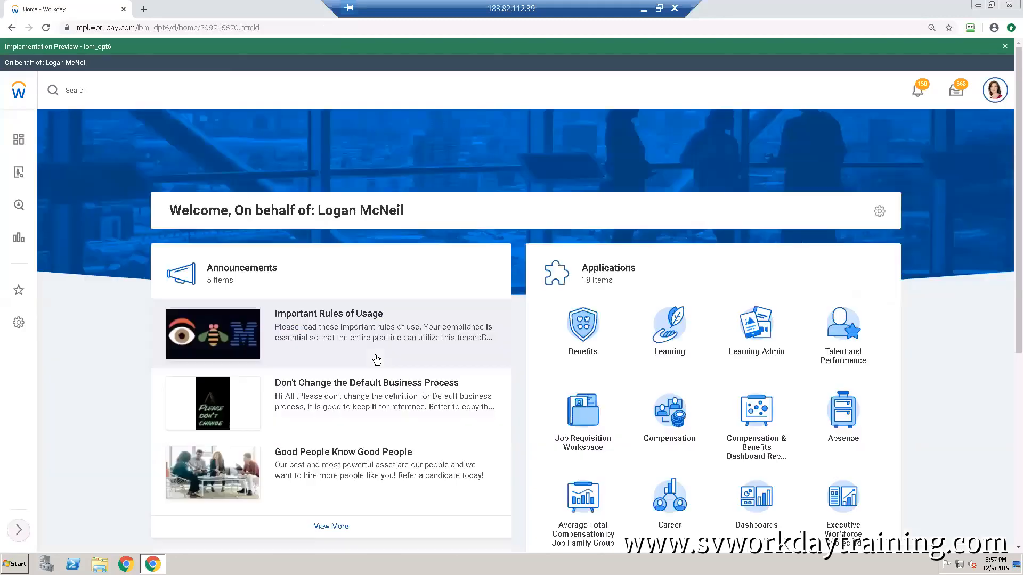
scroll(713, 381, "down", 3)
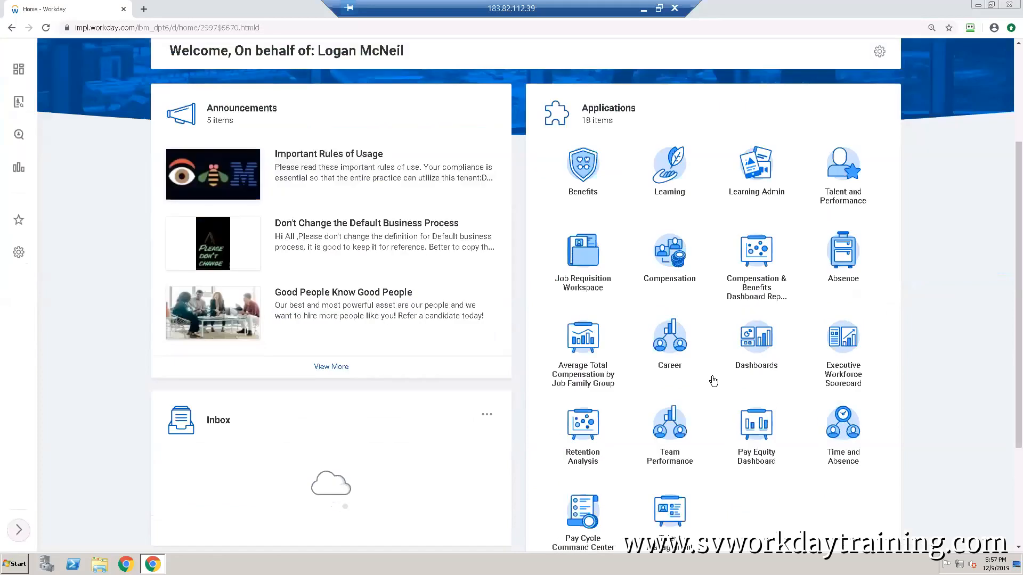
scroll(714, 381, "down", 2)
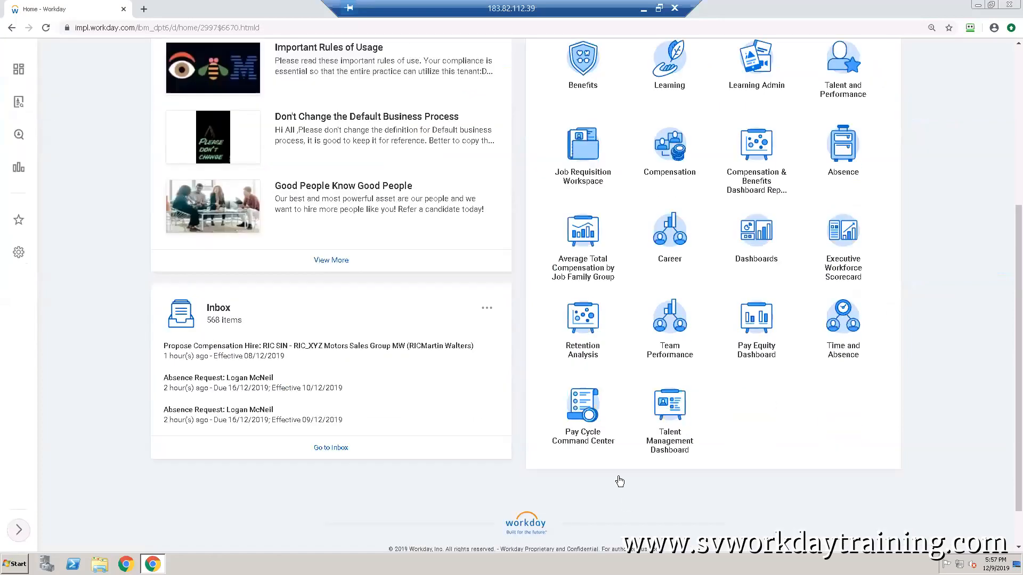
left_click(581, 408)
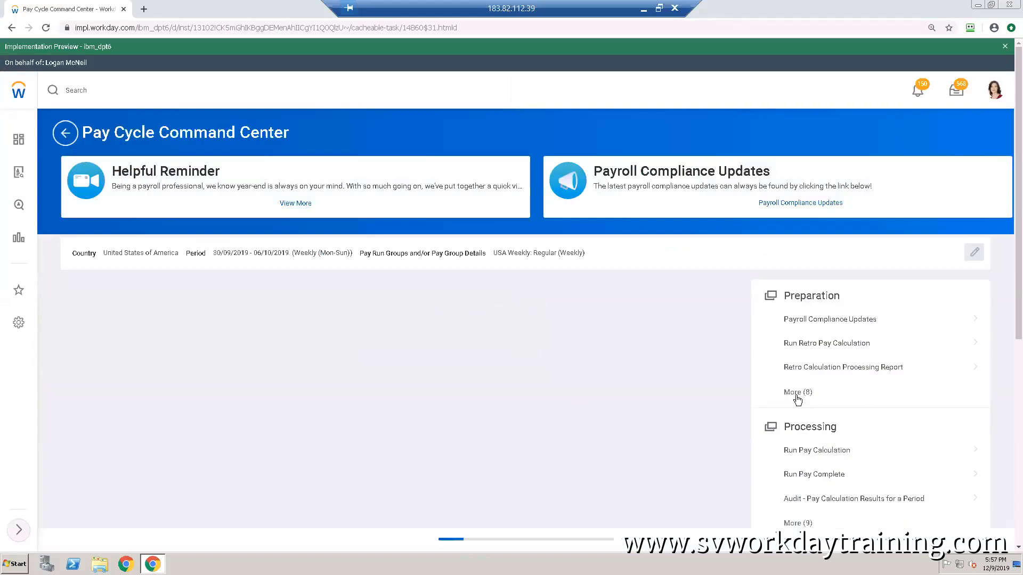
Step: Open Run Retro Pay Complete from the Preparation tasks and select the Semi-Monthly Canada Pay Run Group
left_click(797, 398)
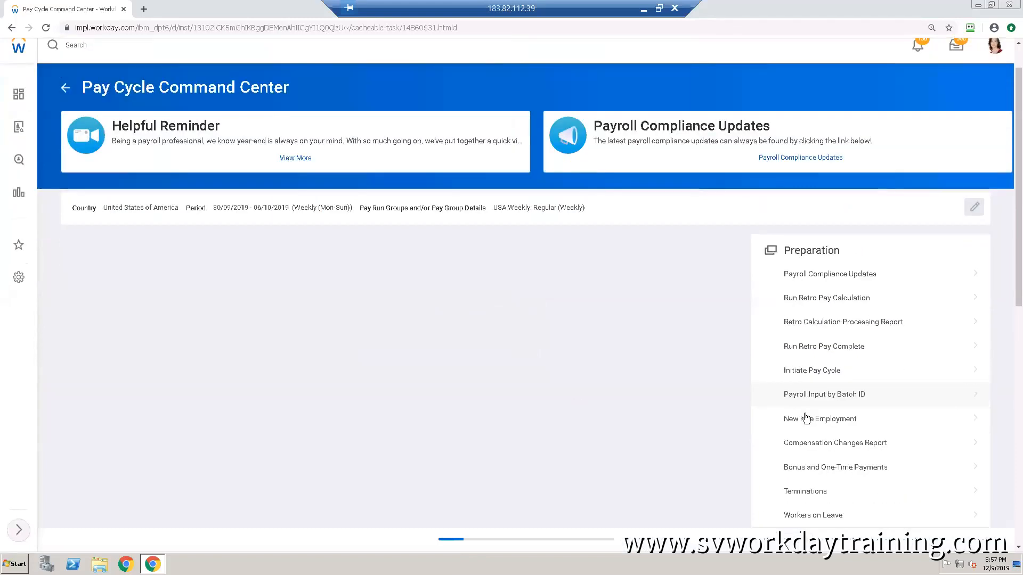
left_click(797, 351)
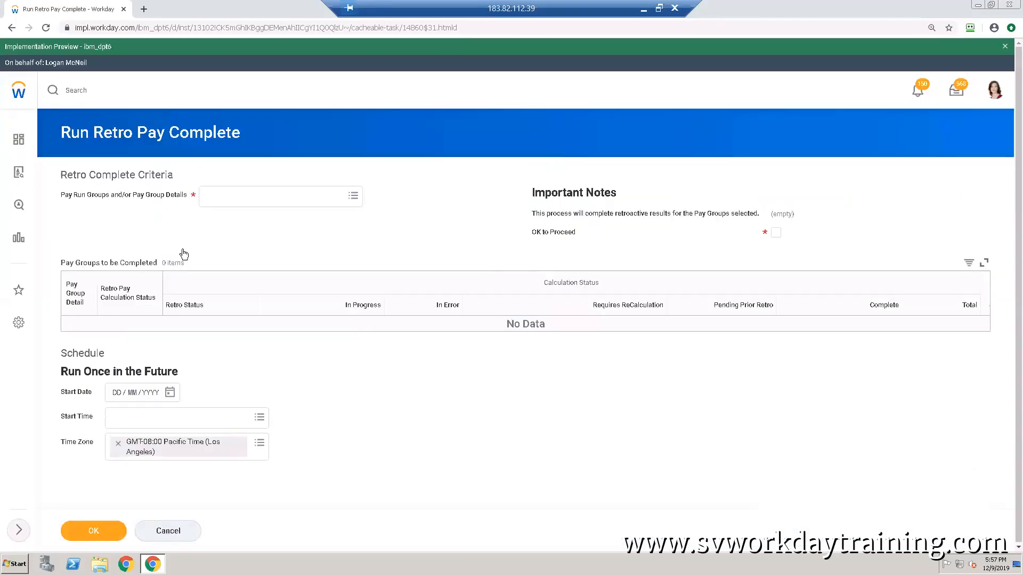
left_click(212, 197)
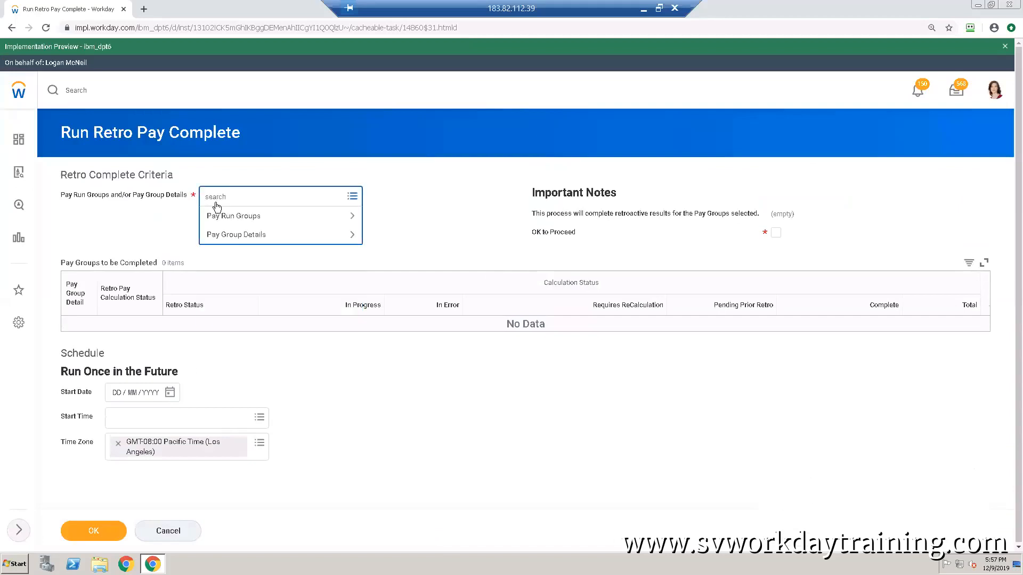
left_click(229, 218)
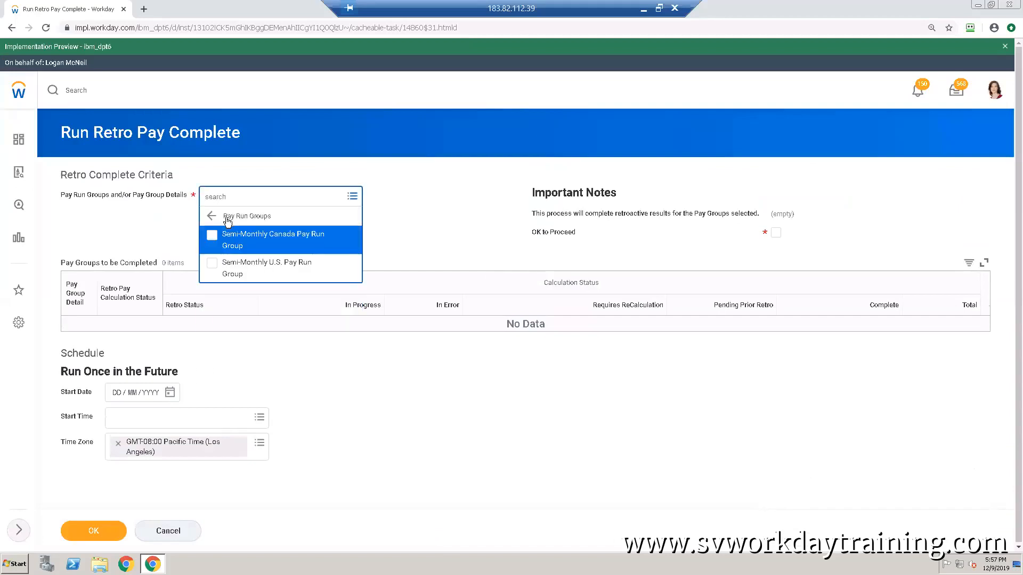
left_click(236, 243)
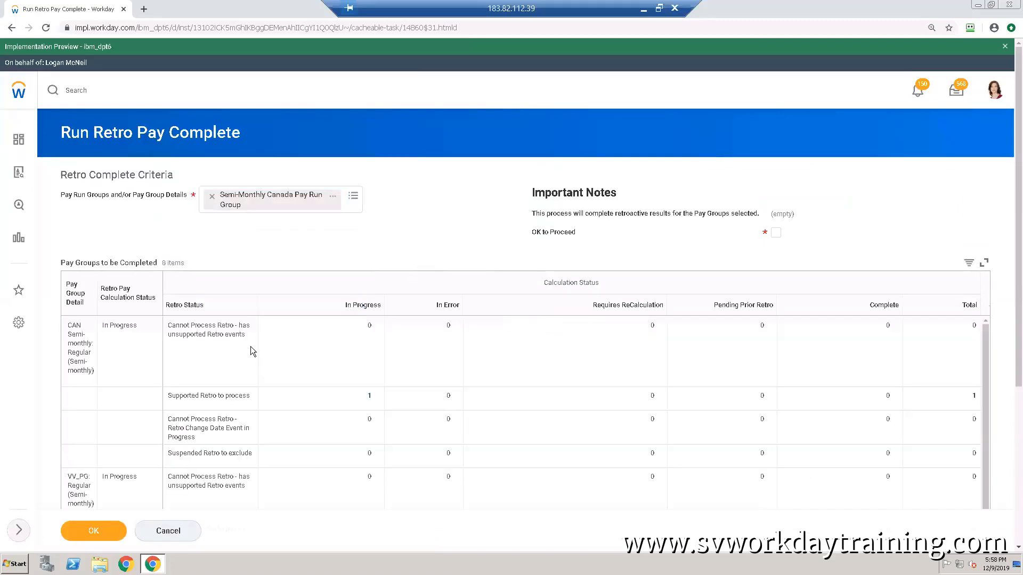
Step: Confirm OK to Proceed and submit the retro pay completion for the selected pay run group
left_click(84, 537)
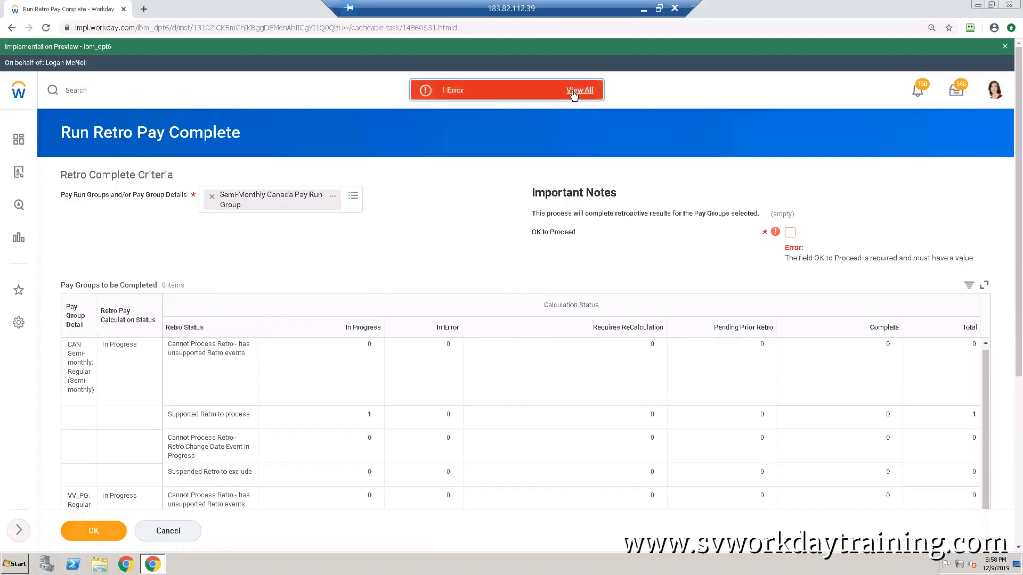
left_click(789, 233)
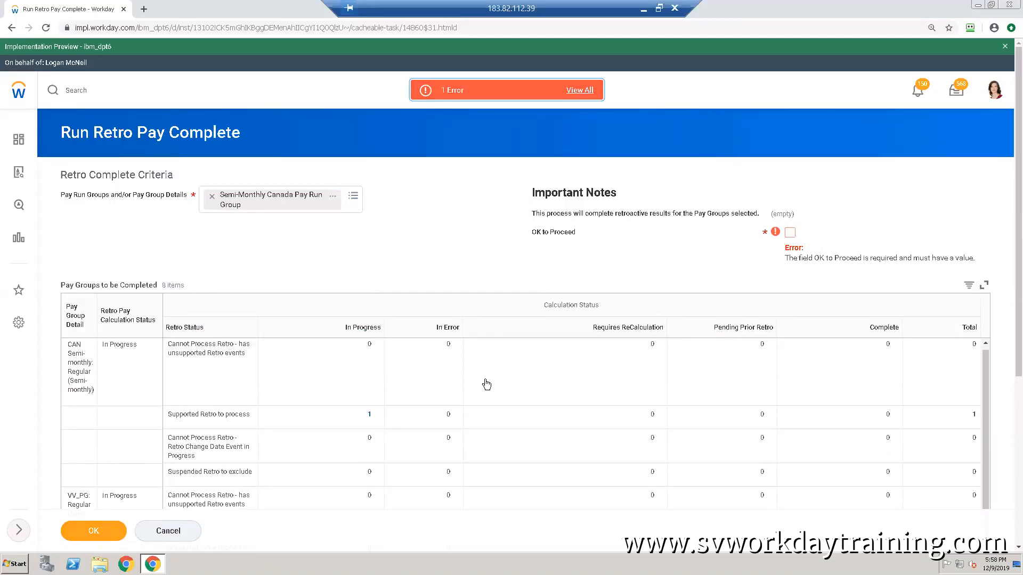
left_click(89, 531)
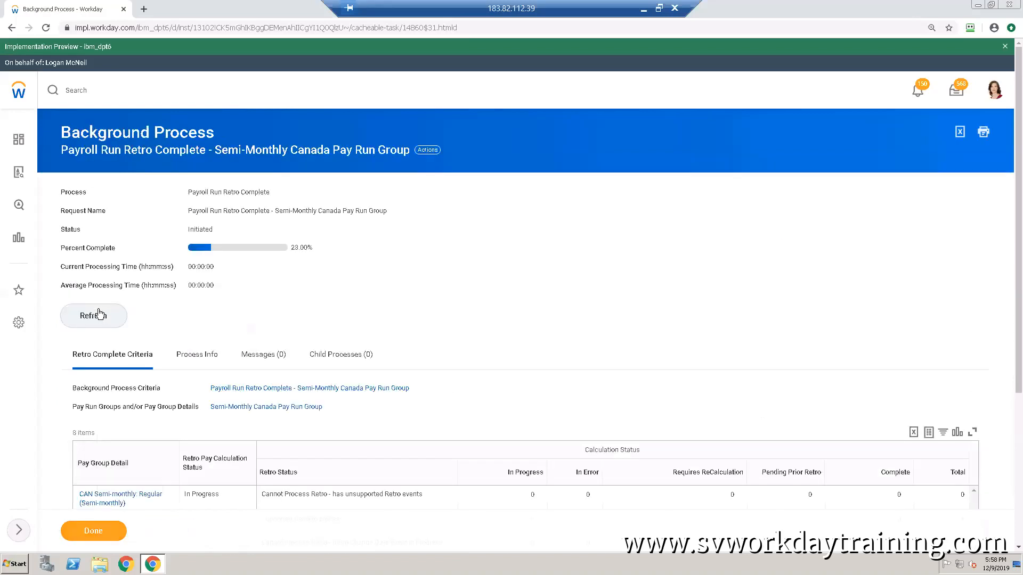
Step: Refresh the retro complete background process and review its status and the calculation status of each pay group detail
left_click(90, 318)
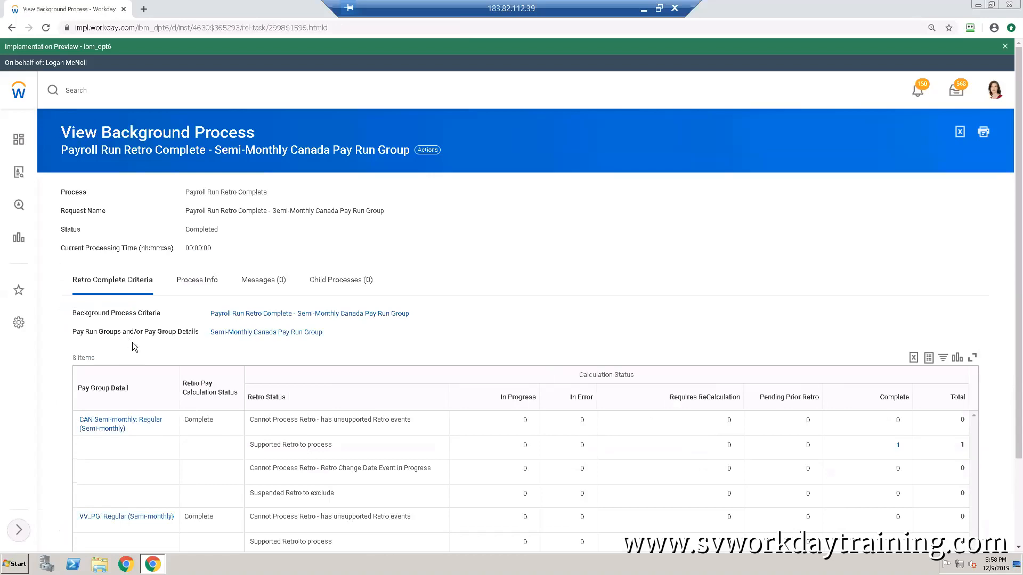
scroll(133, 342, "down", 2)
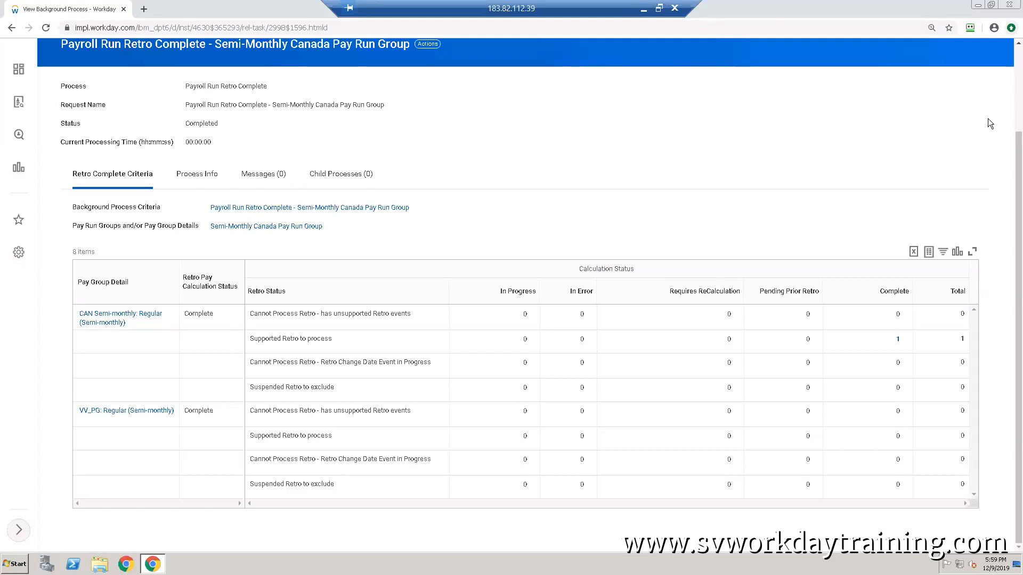
scroll(1011, 112, "up", 2)
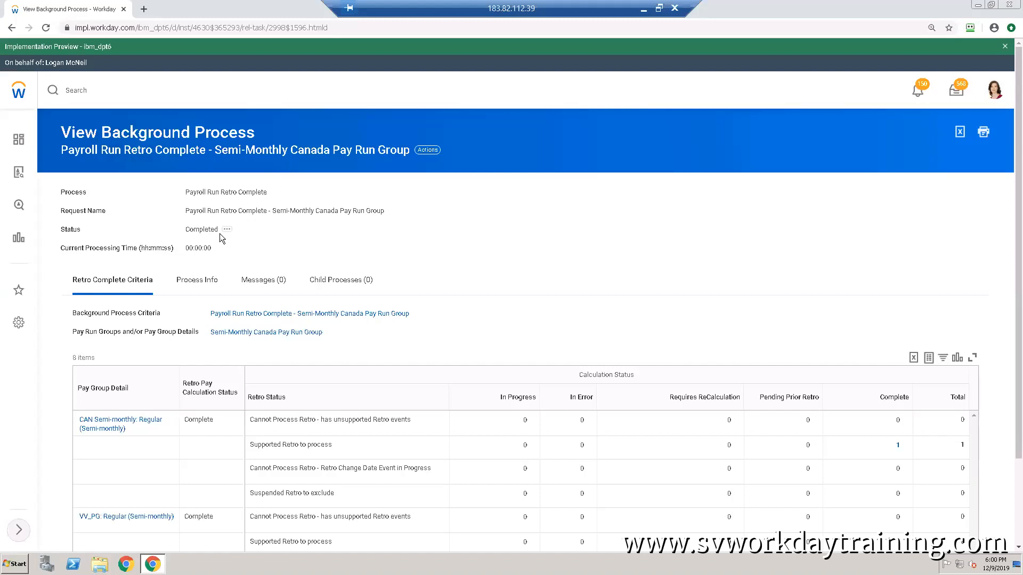
Step: Return to the home page and reopen the Pay Cycle Command Center application
left_click(97, 92)
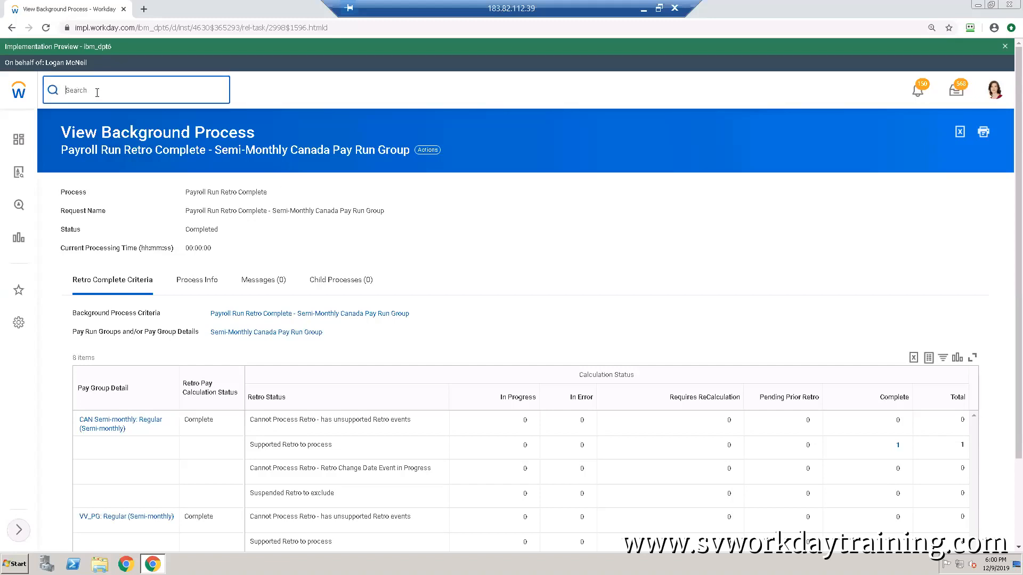
left_click(995, 91)
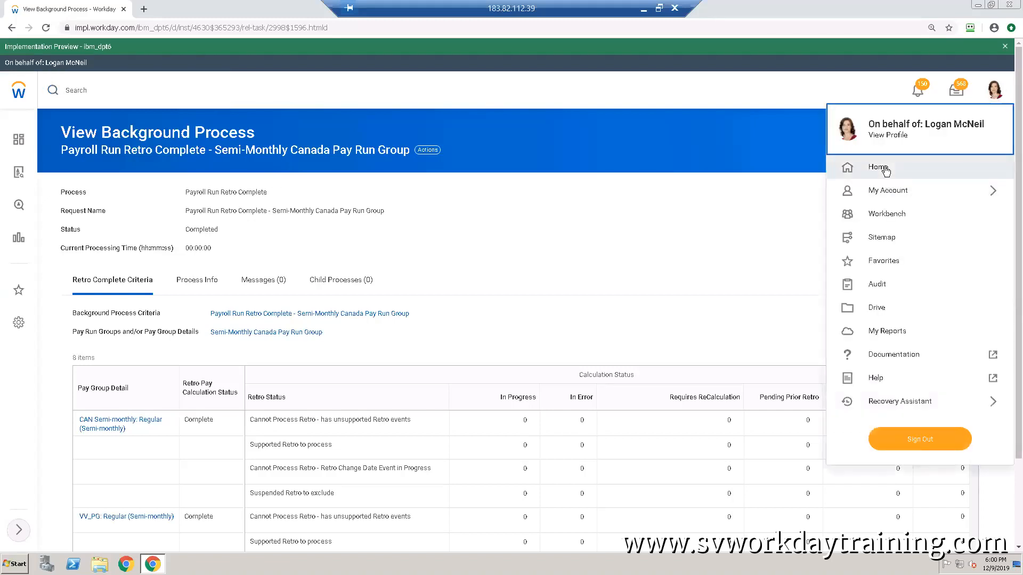
left_click(886, 169)
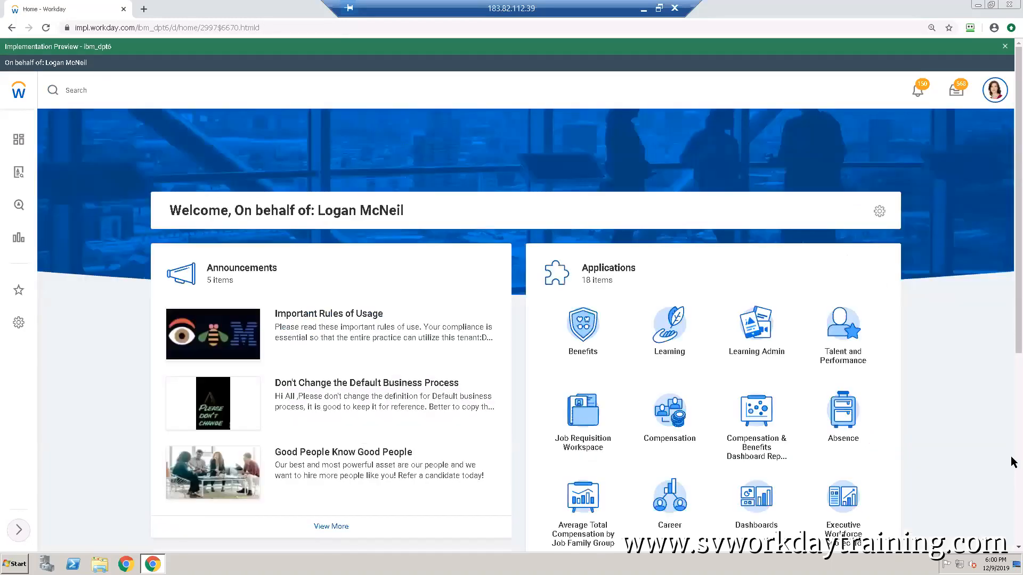
scroll(1012, 461, "down", 5)
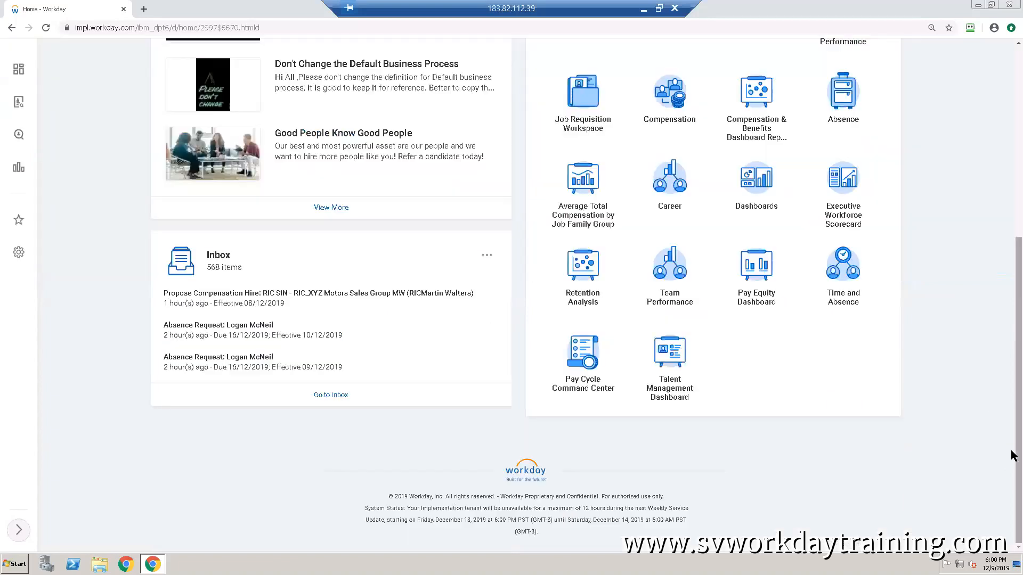
left_click(580, 360)
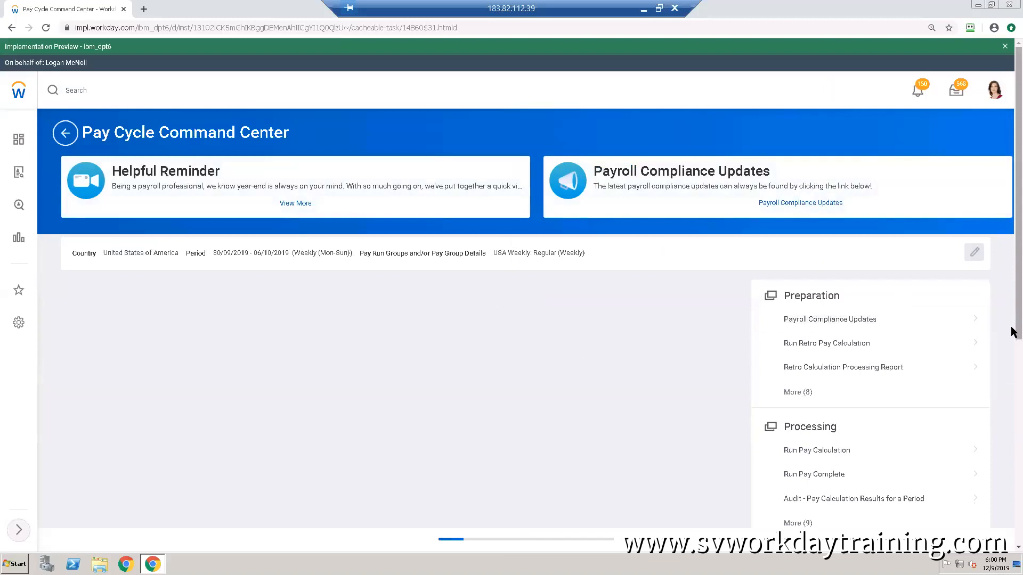
Step: Open Run Pay Calculation and set the period, by the CAN Semi-monthly pay group, to 01/11/2019 - 15/11/2019 (Semi-monthly)
scroll(795, 398, "down", 4)
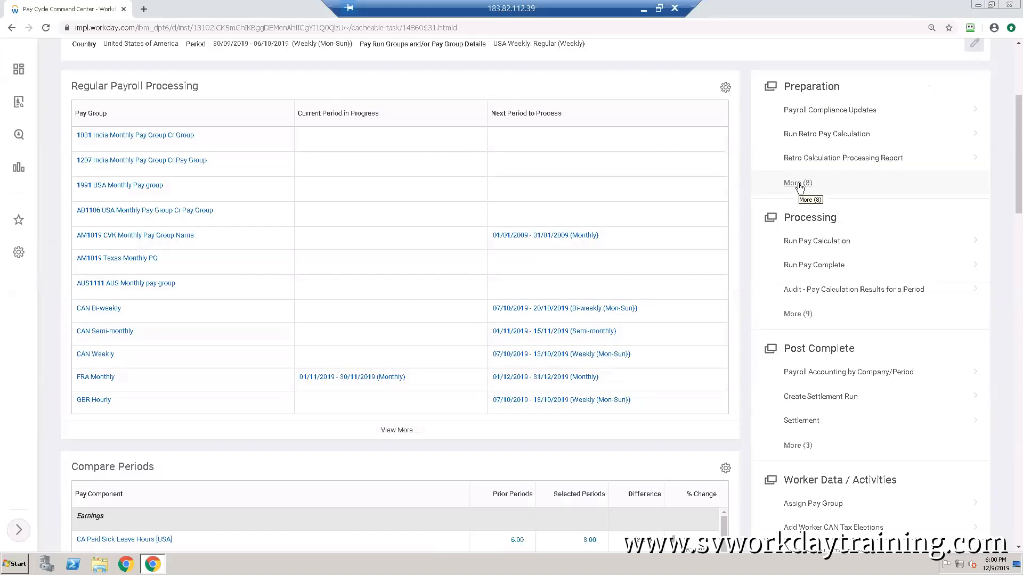
left_click(813, 246)
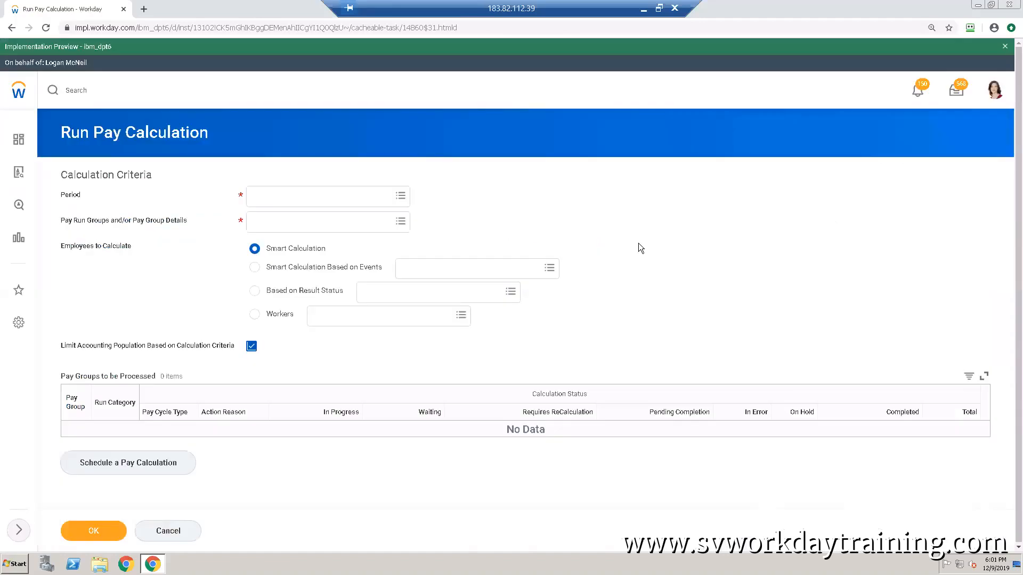
left_click(287, 198)
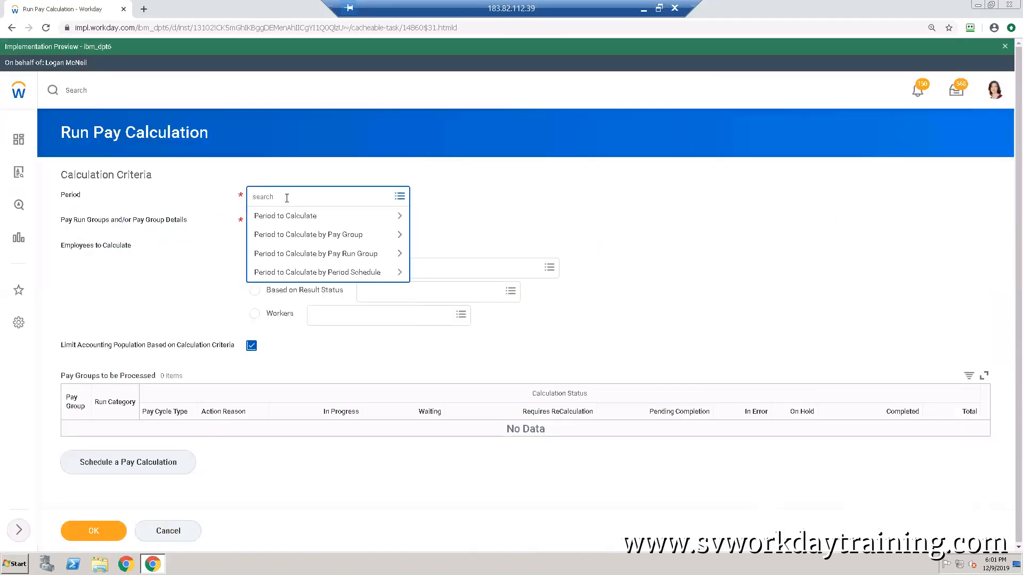
left_click(307, 238)
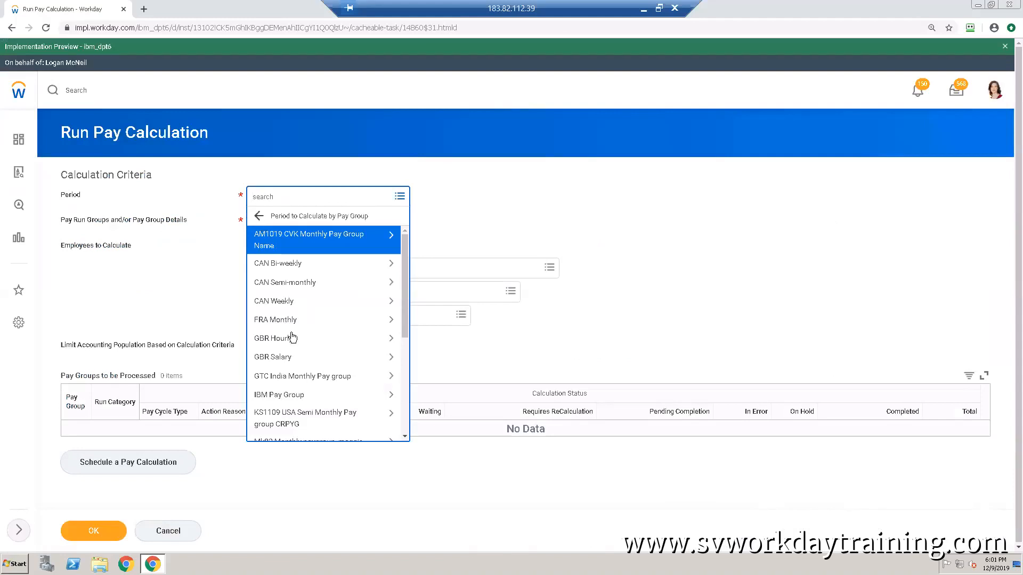
left_click(288, 282)
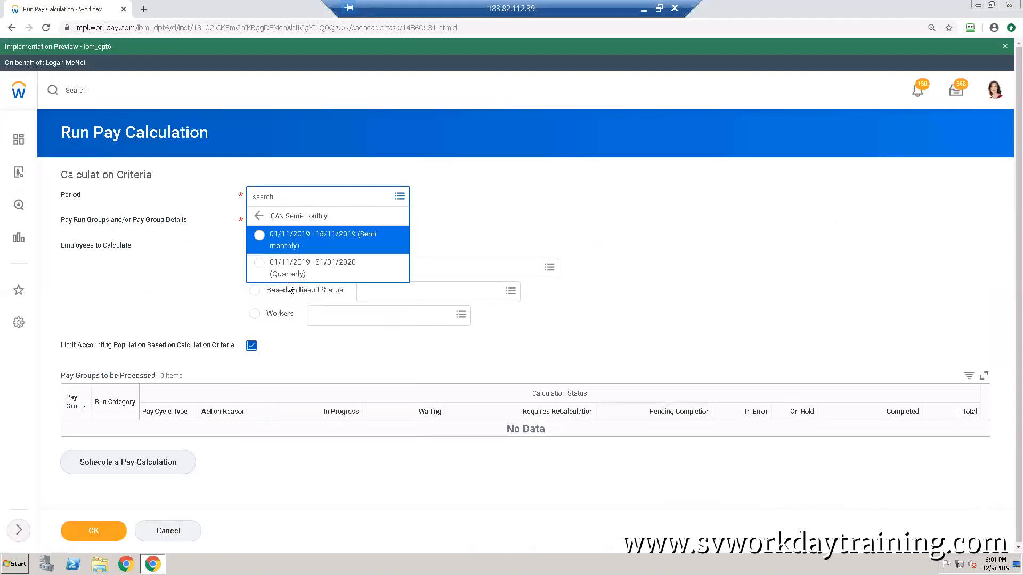
left_click(259, 239)
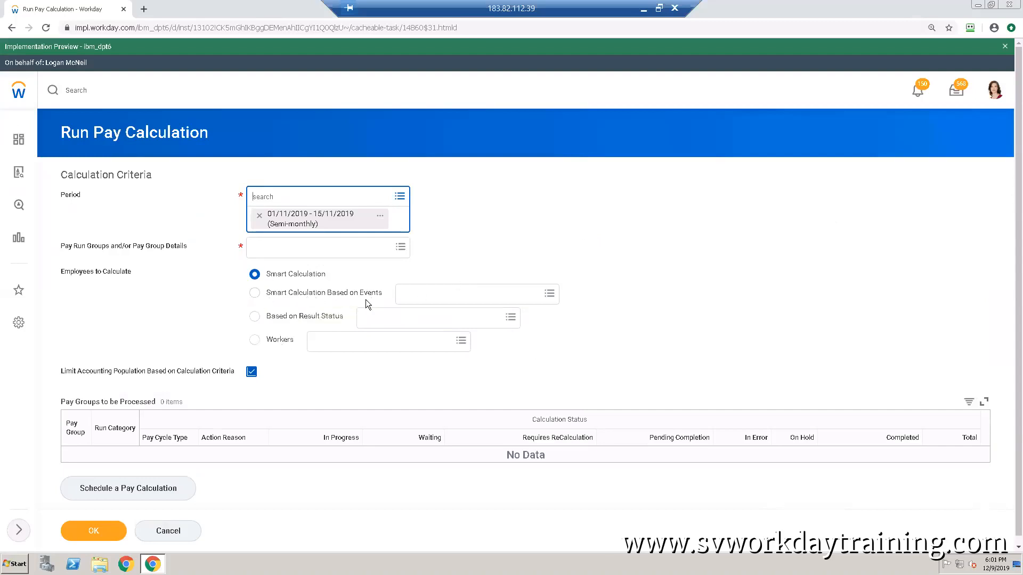
mouse_move(366, 300)
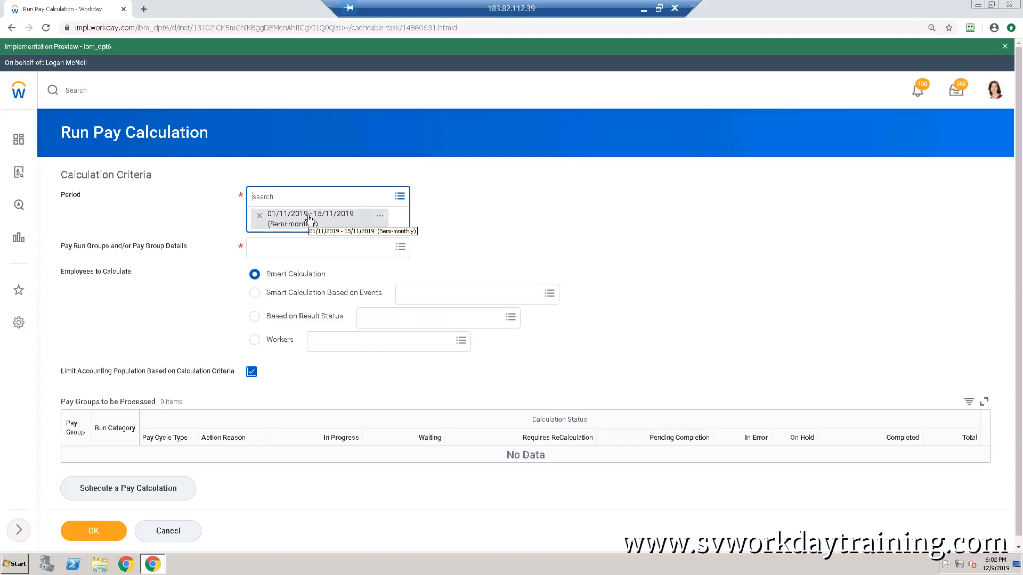
left_click(421, 293)
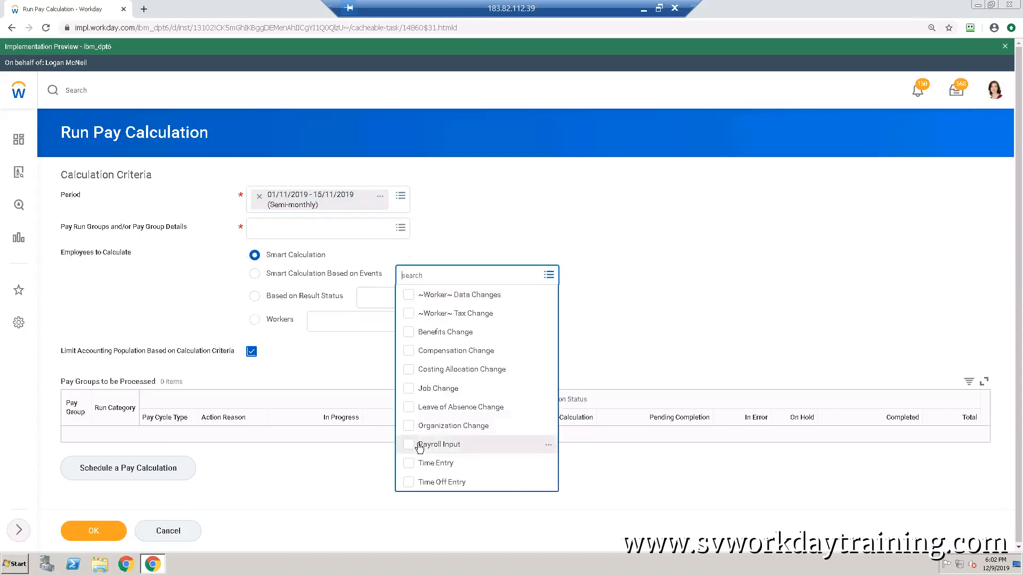
left_click(419, 446)
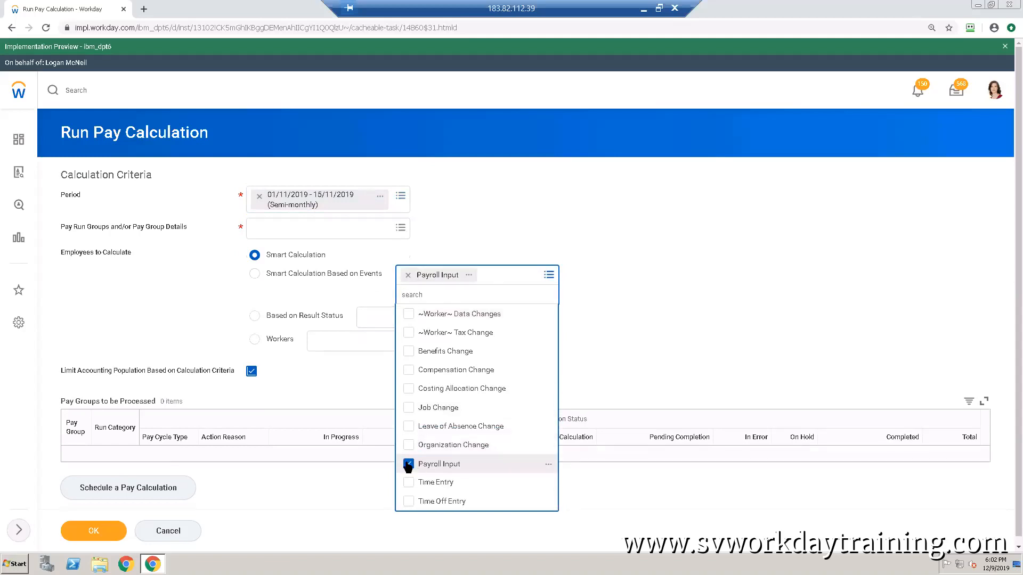
left_click(408, 464)
left_click(622, 229)
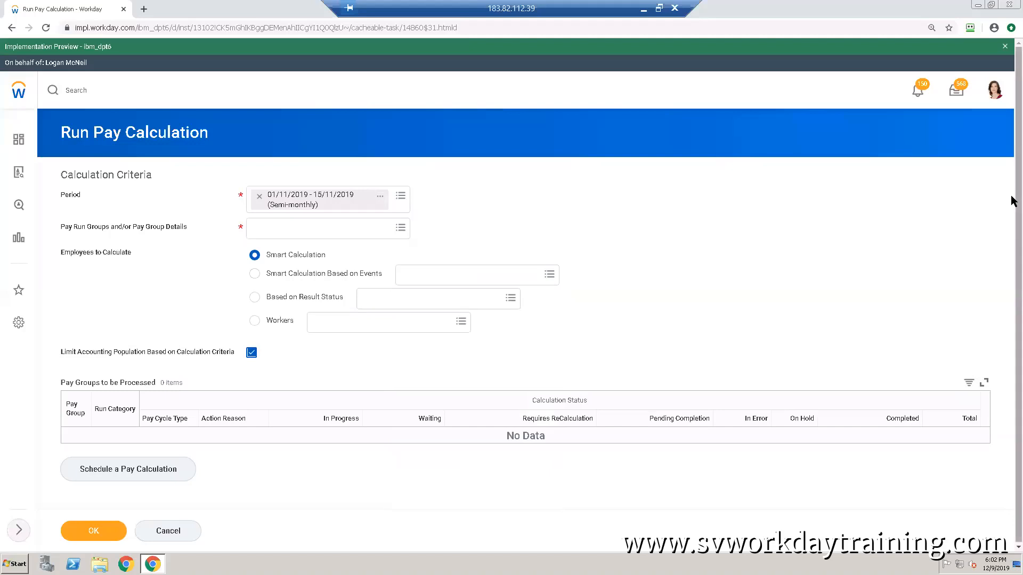
Step: Choose the Semi-Monthly Canada Pay Run Group for the pay calculation, keeping Smart Calculation for the employees
scroll(1012, 201, "down", 1)
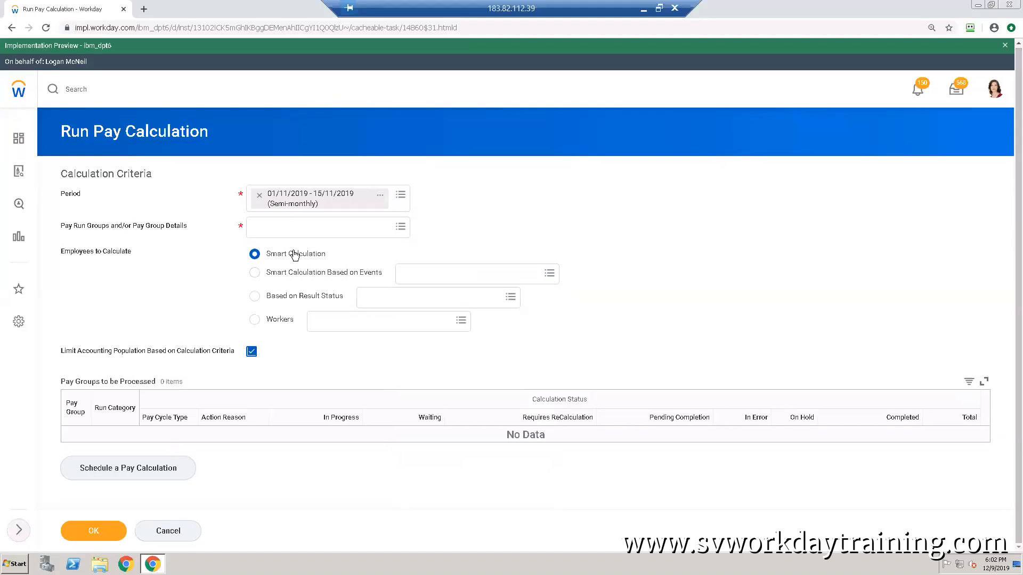
left_click(331, 226)
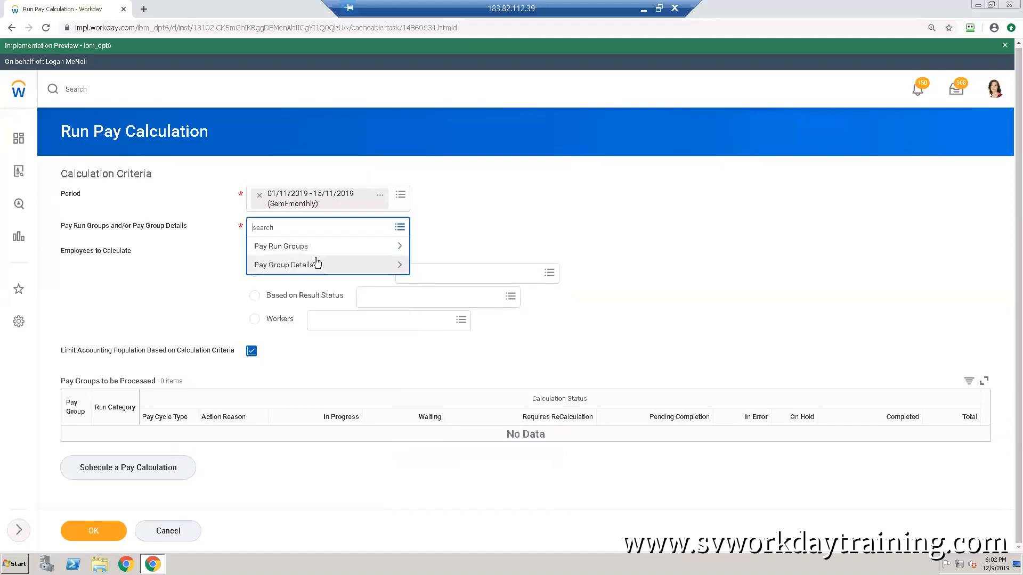
left_click(315, 254)
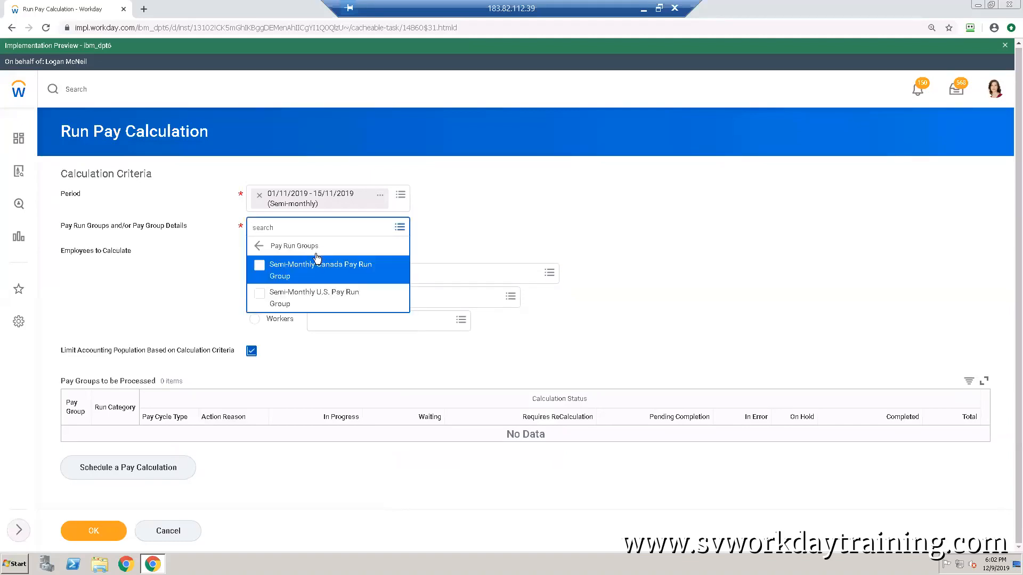
left_click(298, 276)
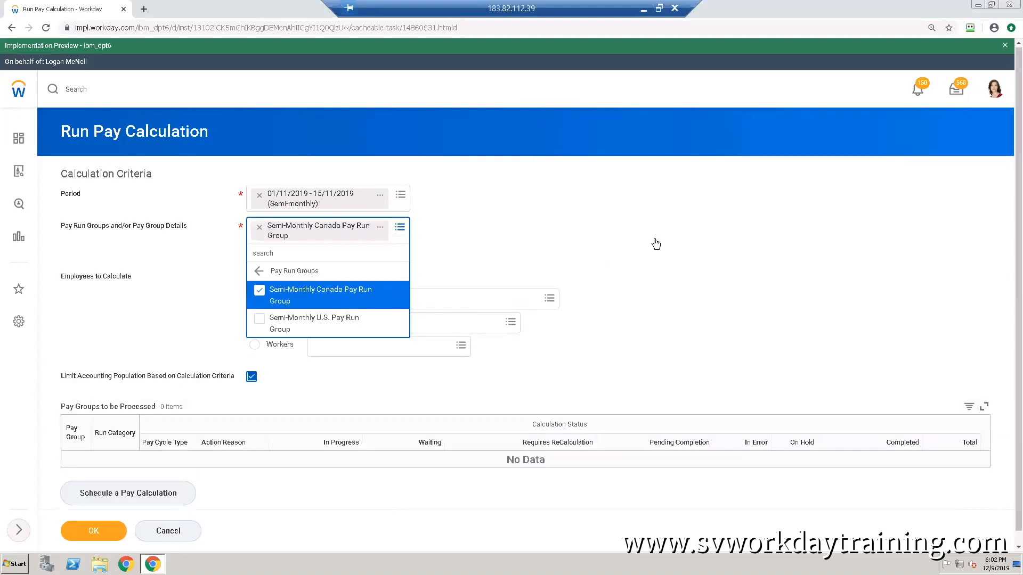
left_click(509, 185)
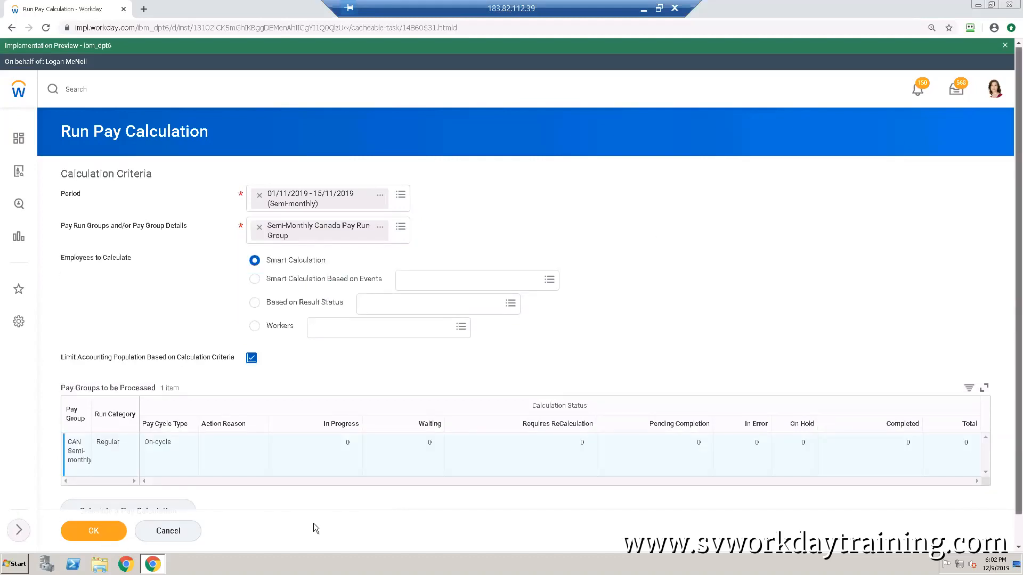
Step: Submit the pay calculation for 01/11/2019 - 15/11/2019 and refresh its background process until it finishes
scroll(64, 510, "down", 1)
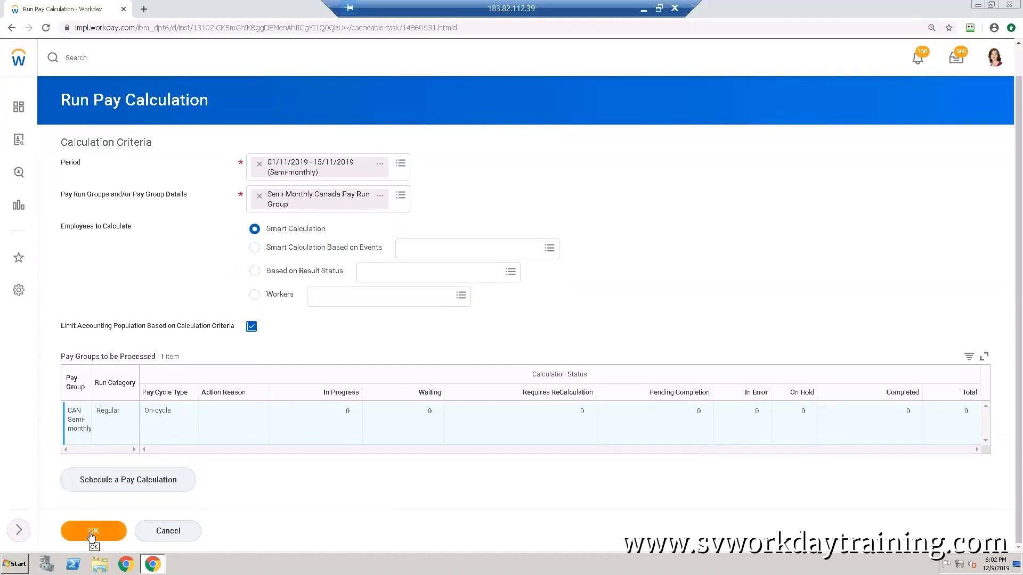
left_click(92, 534)
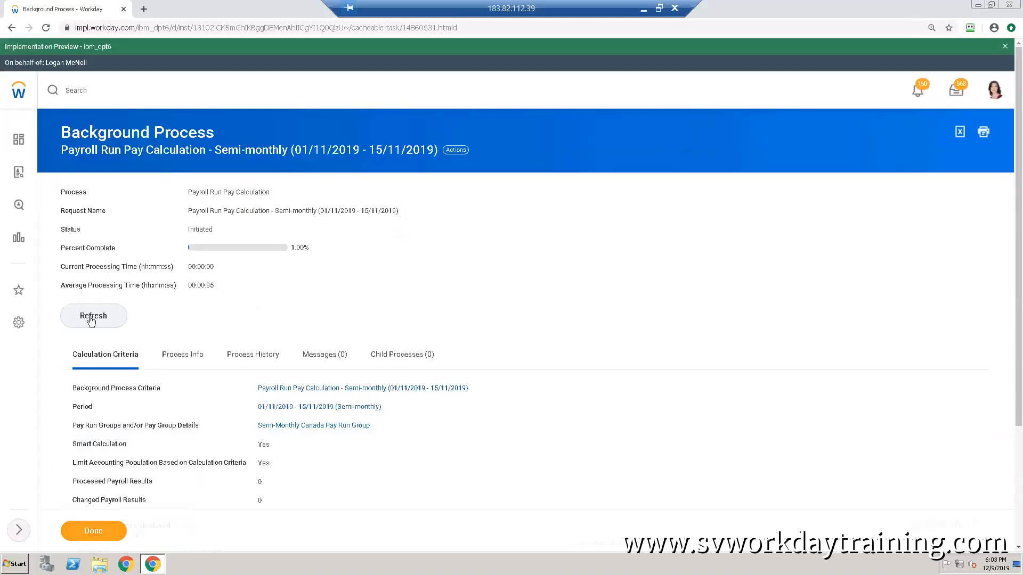
left_click(90, 318)
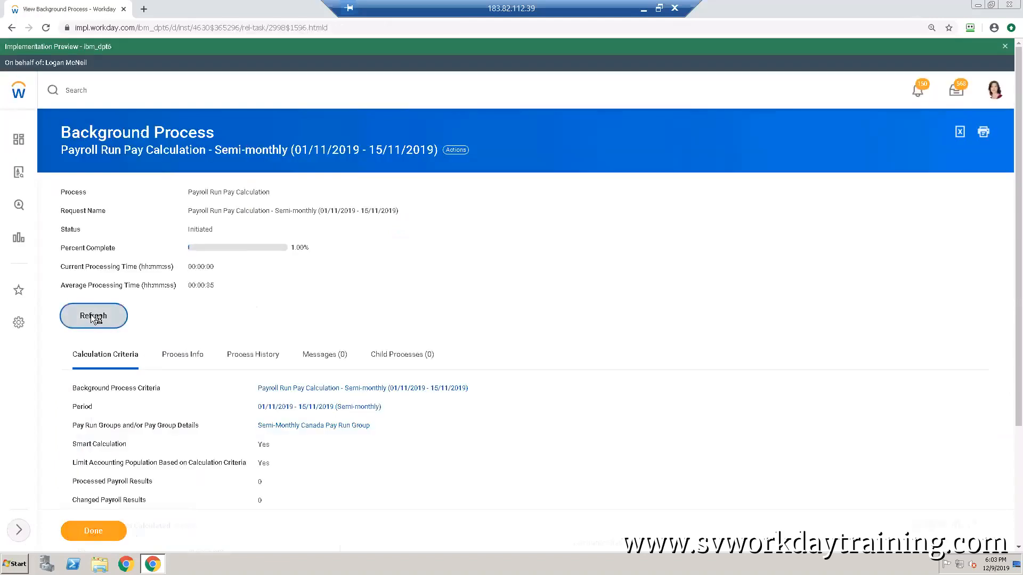
left_click(92, 318)
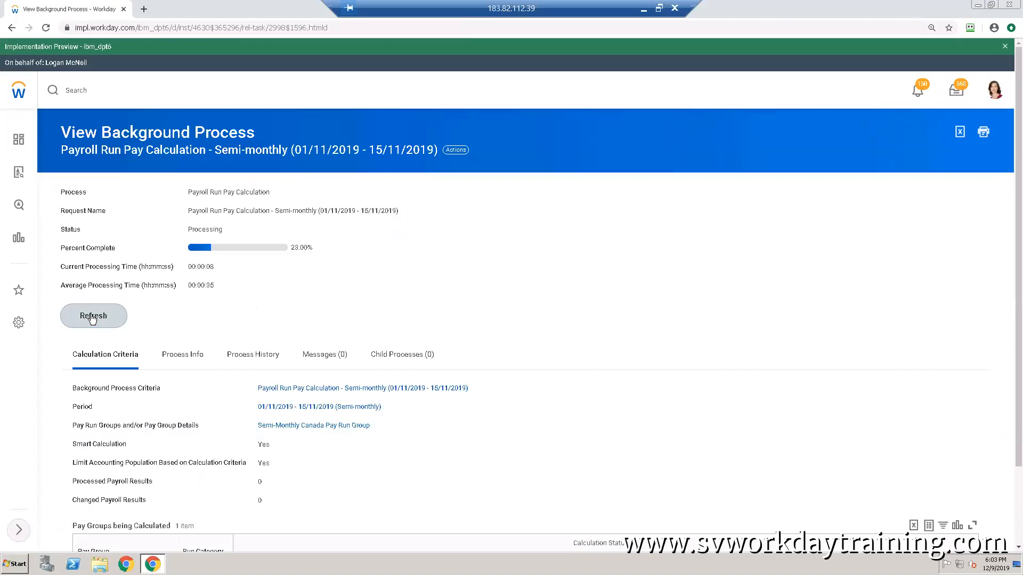
left_click(92, 318)
left_click(92, 318)
left_click(91, 318)
left_click(91, 318)
left_click(92, 318)
left_click(92, 318)
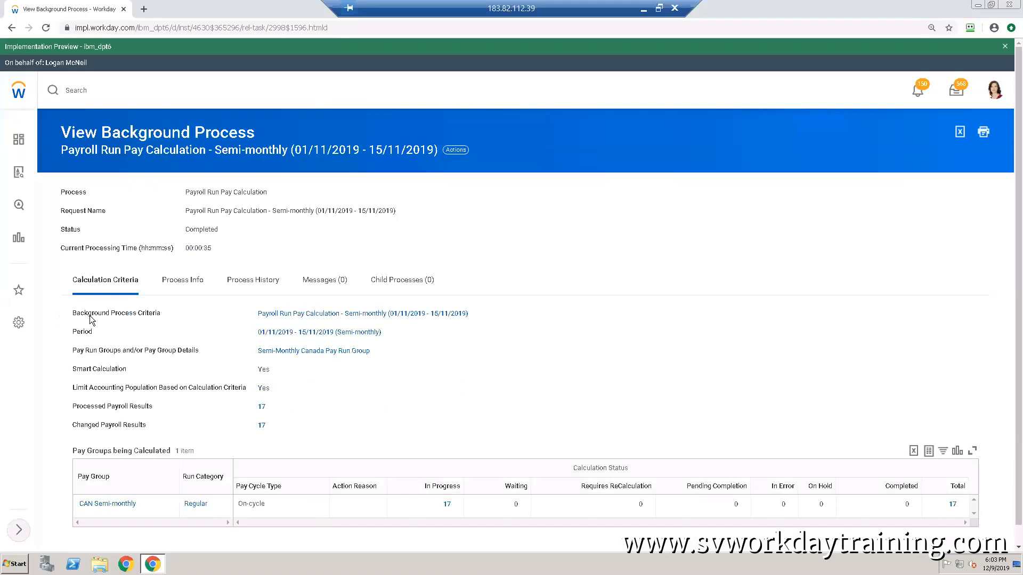
Step: Review the calculation status table and look over the related actions of the CAN Semi-monthly pay group
scroll(99, 322, "down", 1)
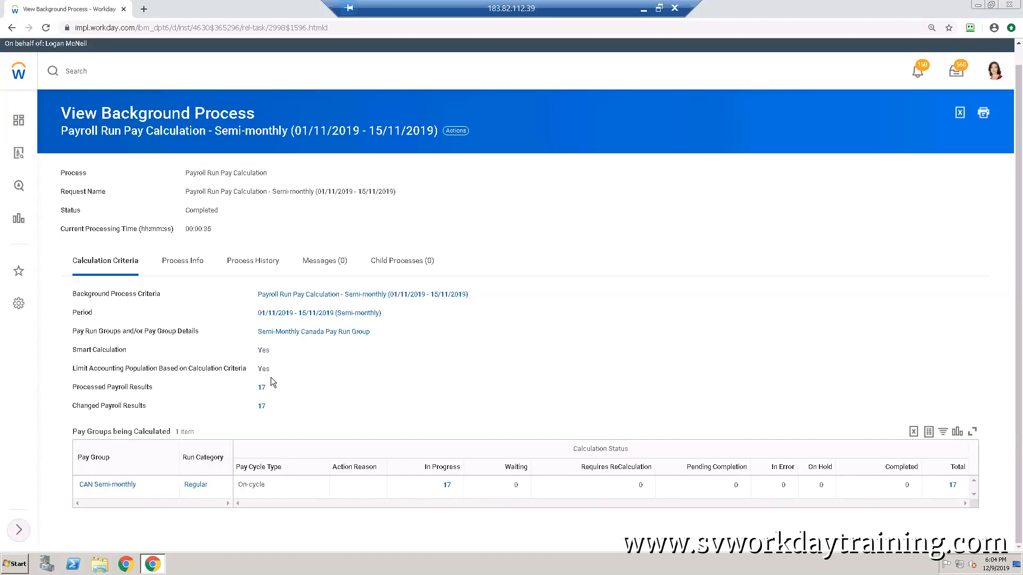
left_click(98, 79)
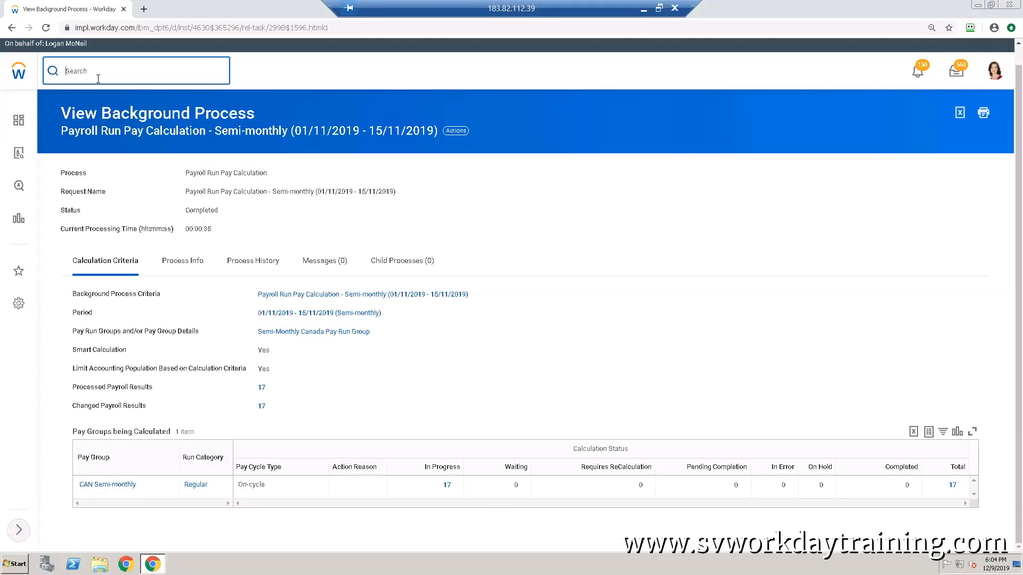
mouse_move(144, 486)
left_click(146, 486)
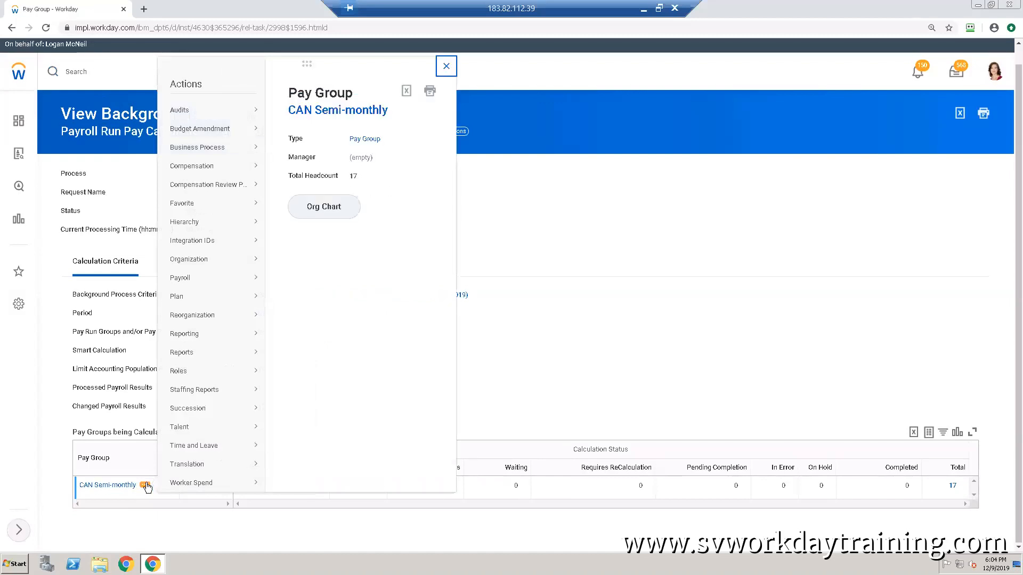
mouse_move(208, 277)
left_click(446, 66)
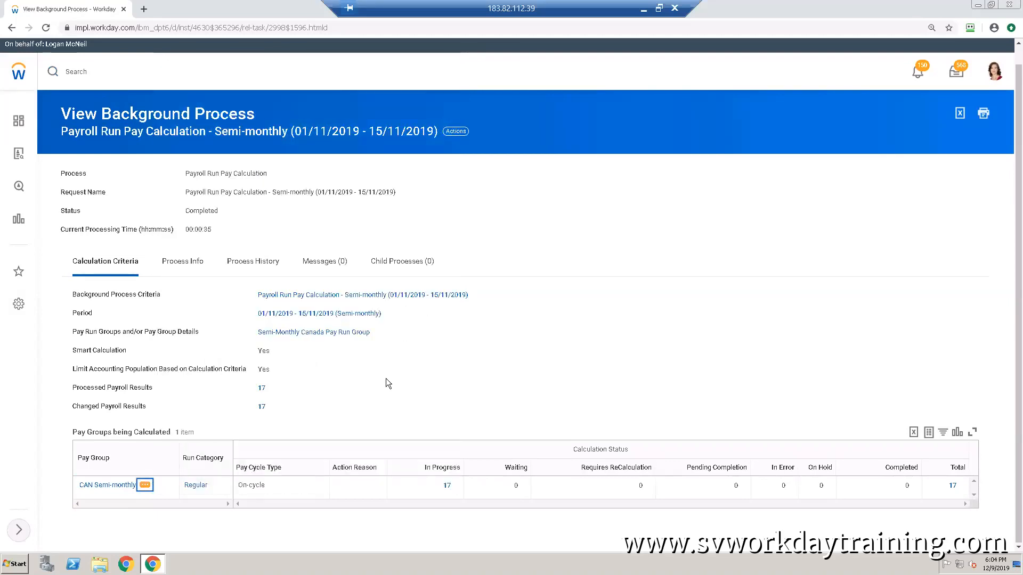
Step: Return to the home page, open the Pay Cycle Command Center application and glance over its task groups
left_click(995, 74)
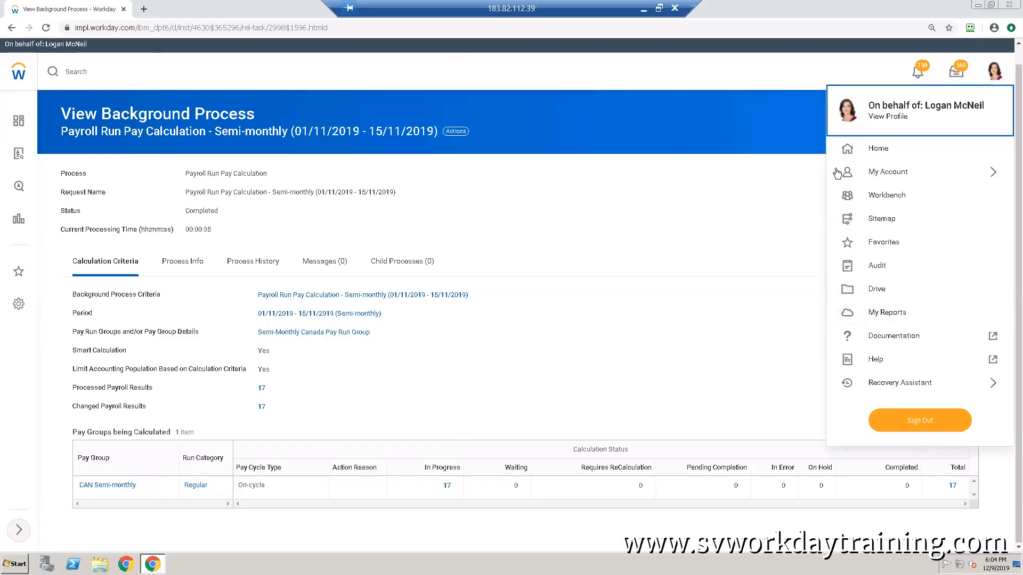
left_click(874, 152)
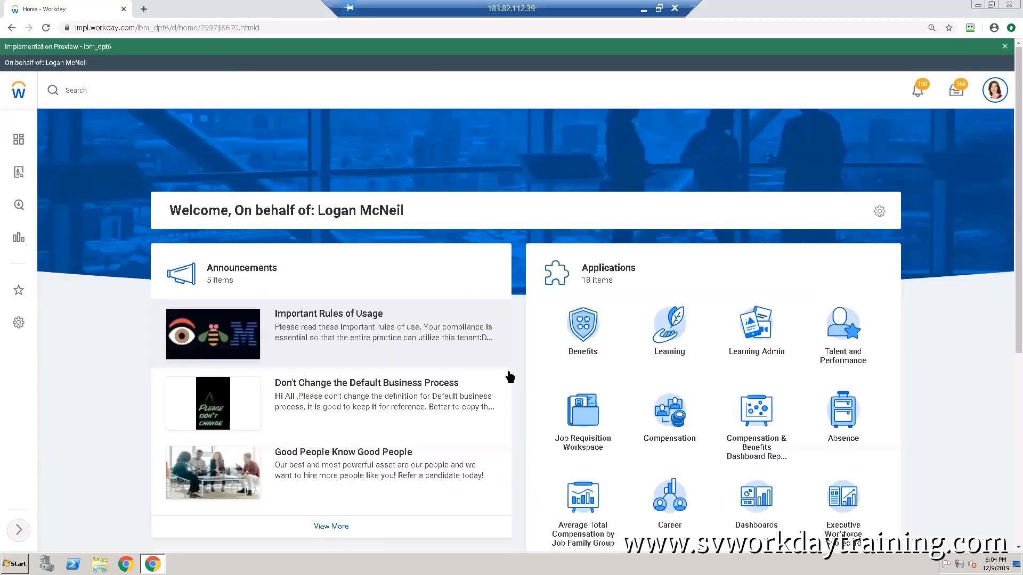
scroll(584, 366, "down", 6)
left_click(589, 358)
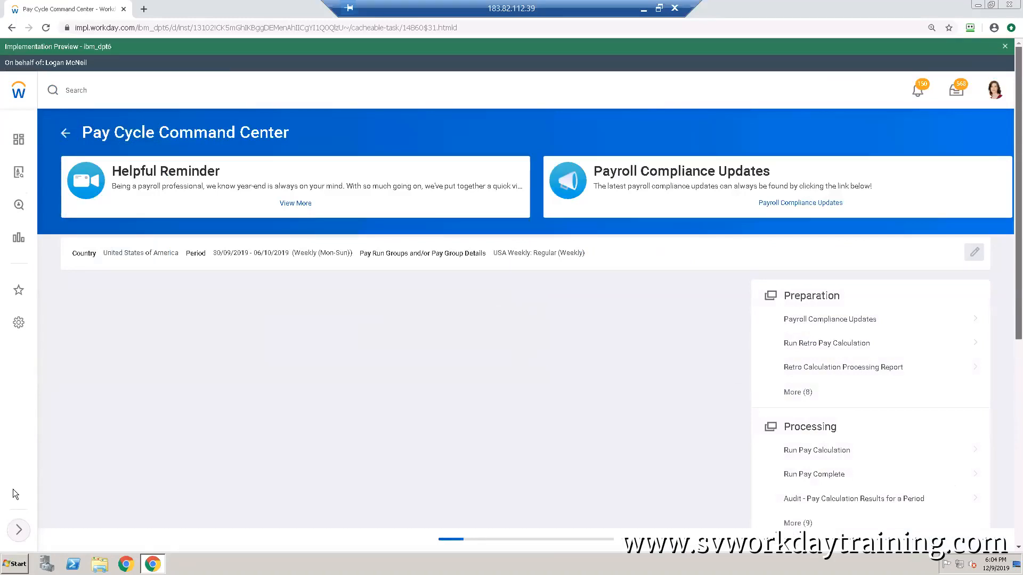
scroll(724, 122, "down", 5)
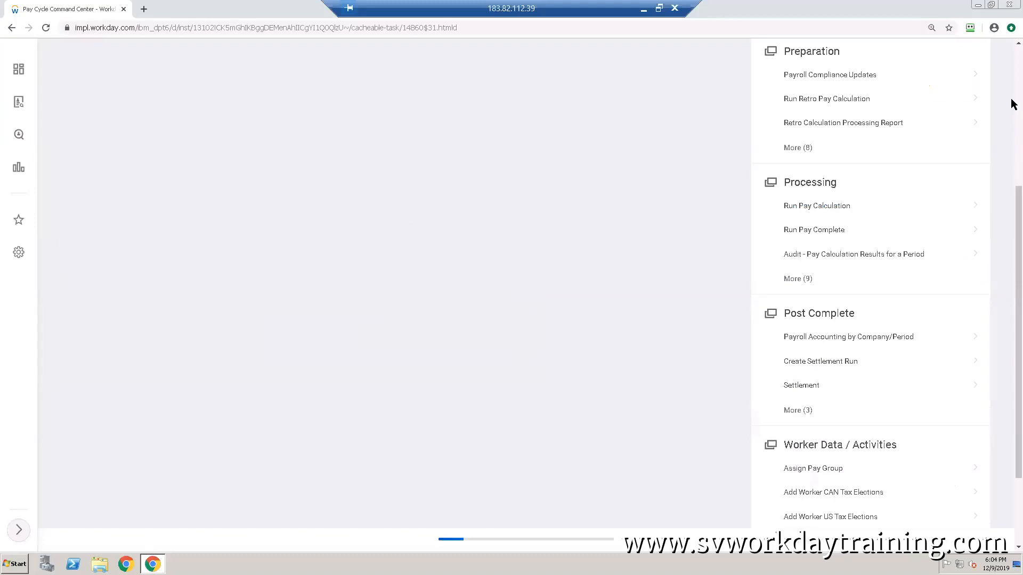
scroll(1013, 101, "up", 5)
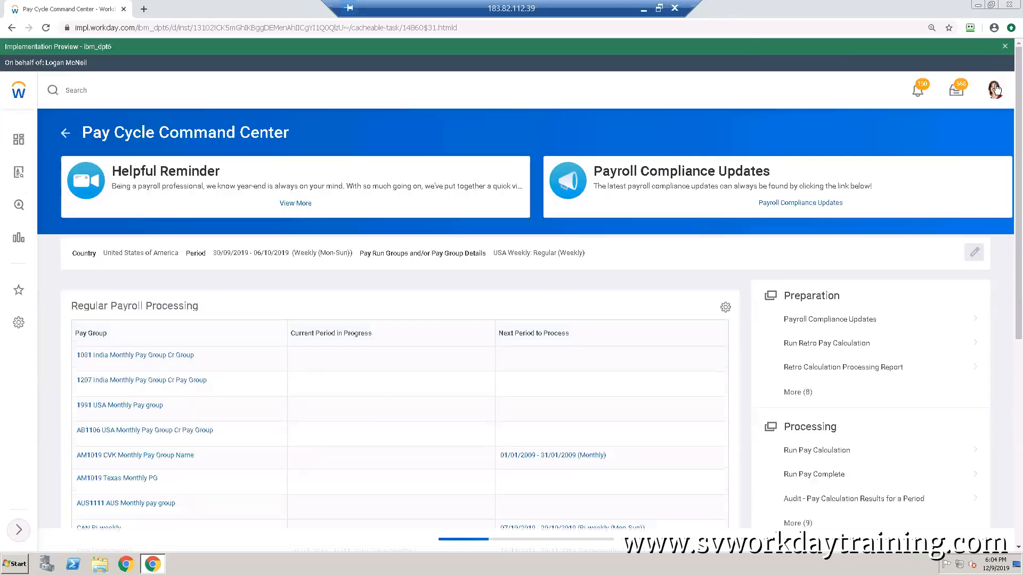
Step: Go back to the home page, look through the applications and reopen the Pay Cycle Command Center
left_click(995, 90)
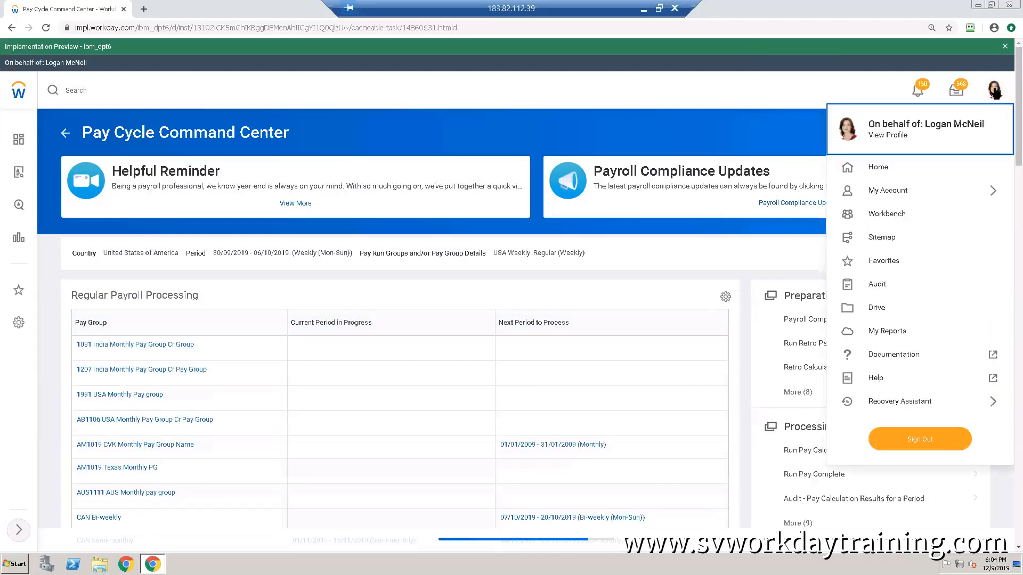
left_click(882, 169)
left_click(424, 410)
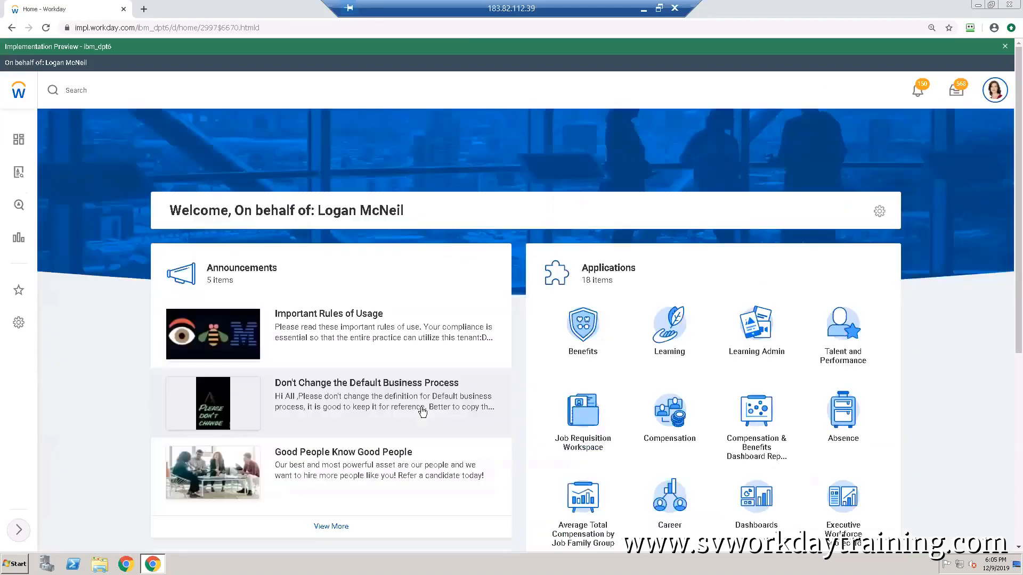
scroll(756, 451, "down", 4)
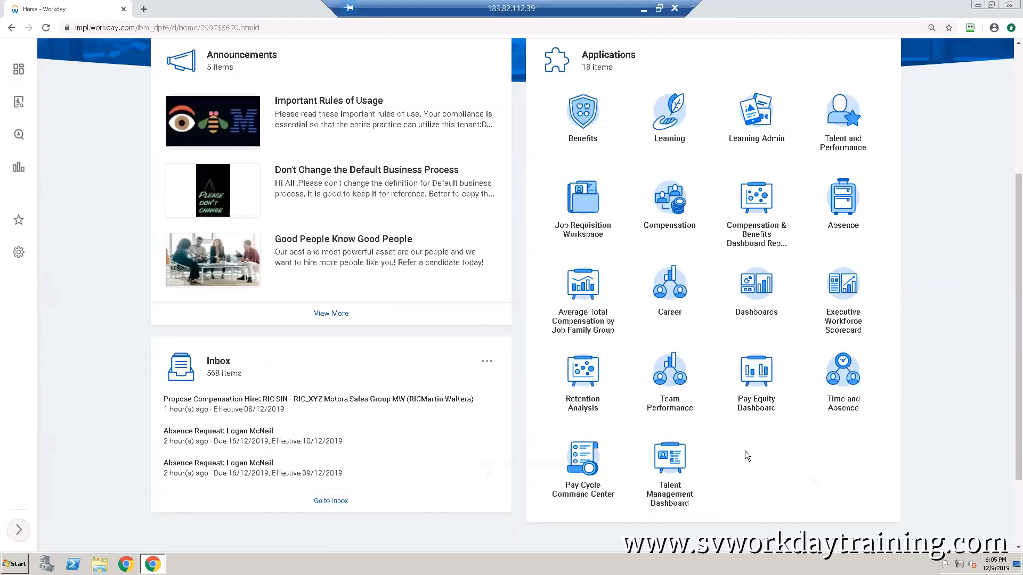
scroll(744, 451, "up", 2)
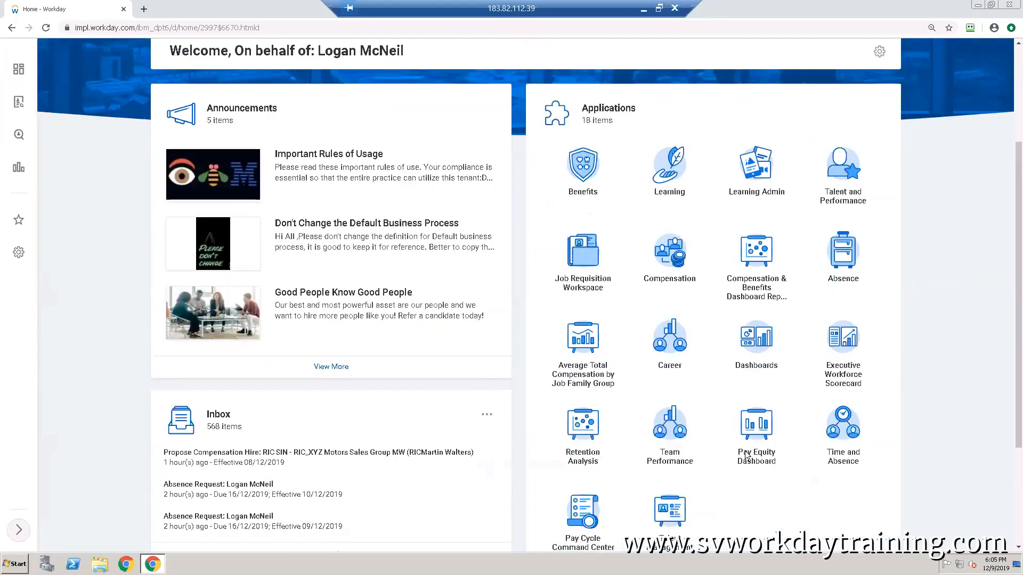
scroll(709, 428, "down", 4)
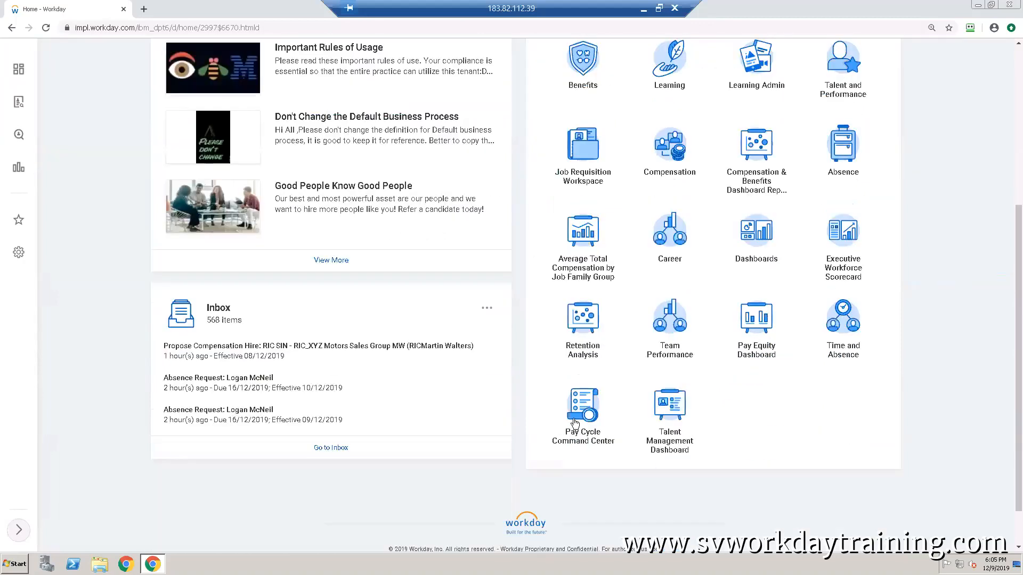
left_click(588, 412)
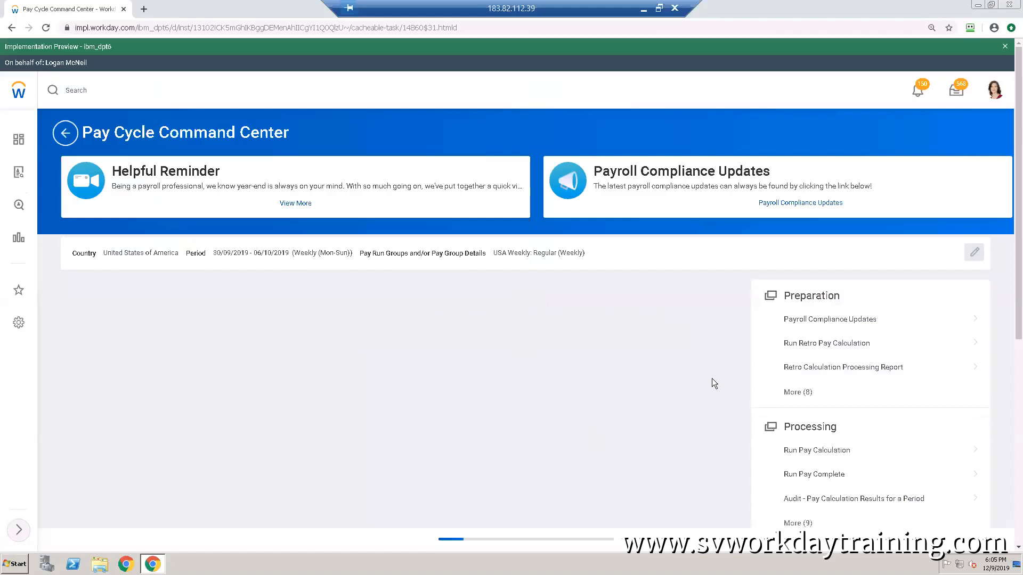
Step: Expand the full Processing and Worker Data / Activities task lists and examine the available payroll tasks and reports
scroll(714, 383, "down", 3)
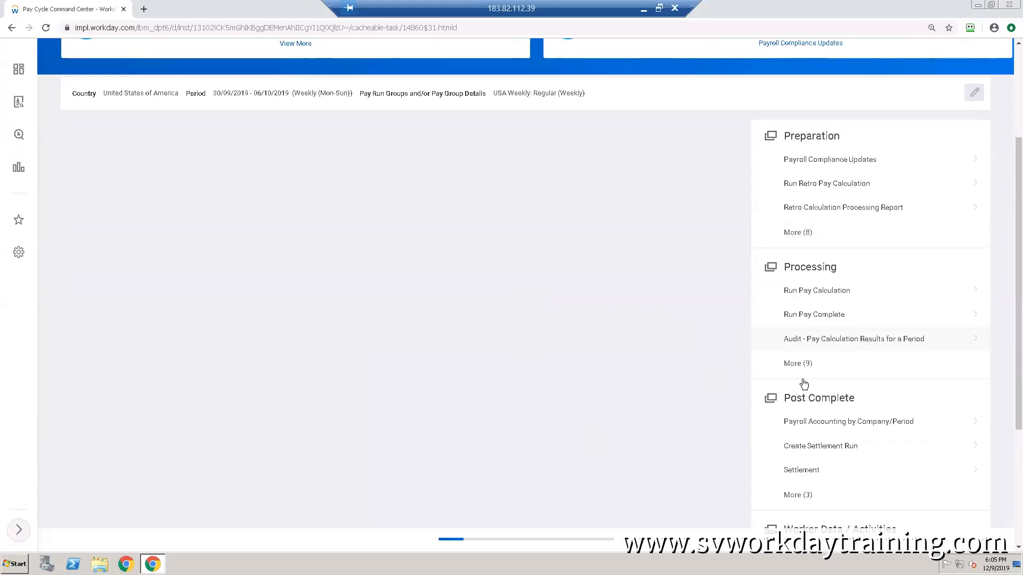
left_click(796, 364)
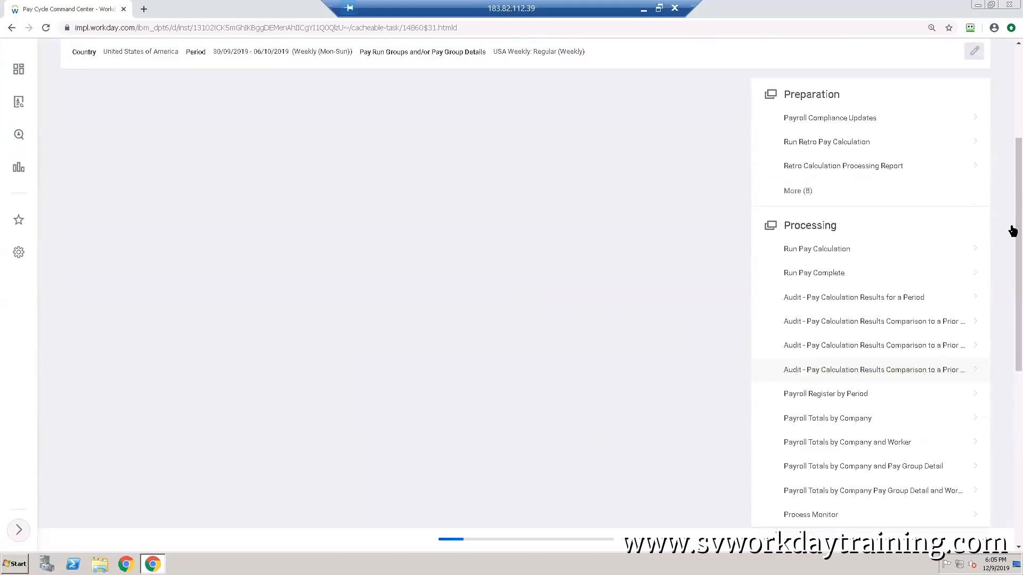
scroll(1012, 238, "down", 3)
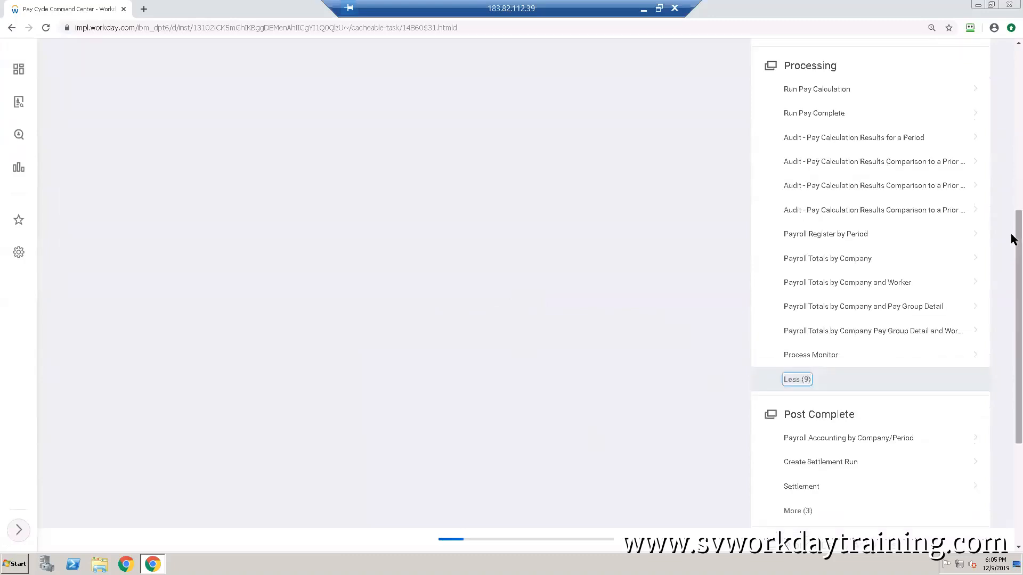
scroll(1012, 347, "down", 5)
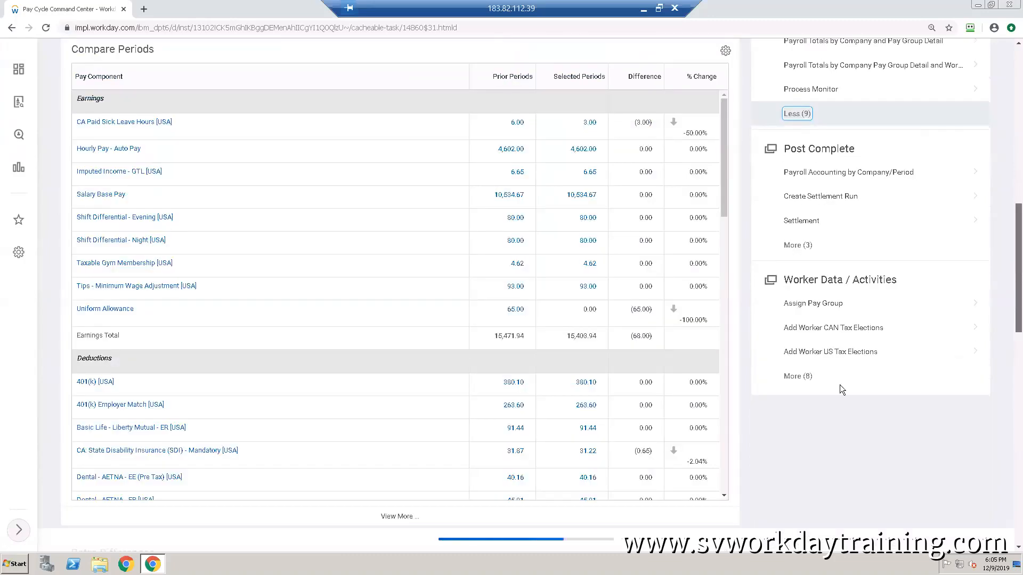
left_click(798, 378)
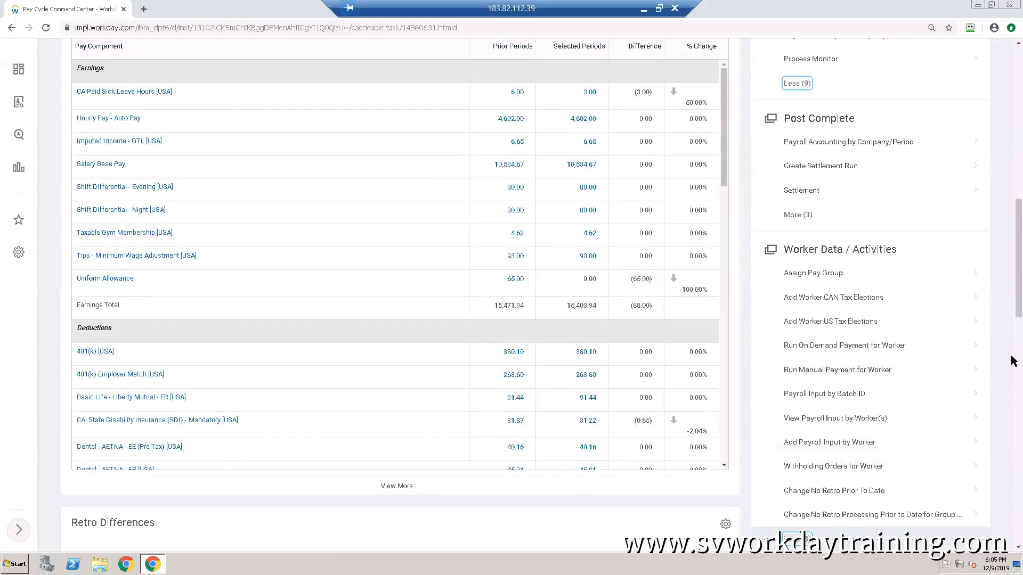
scroll(1012, 222, "up", 7)
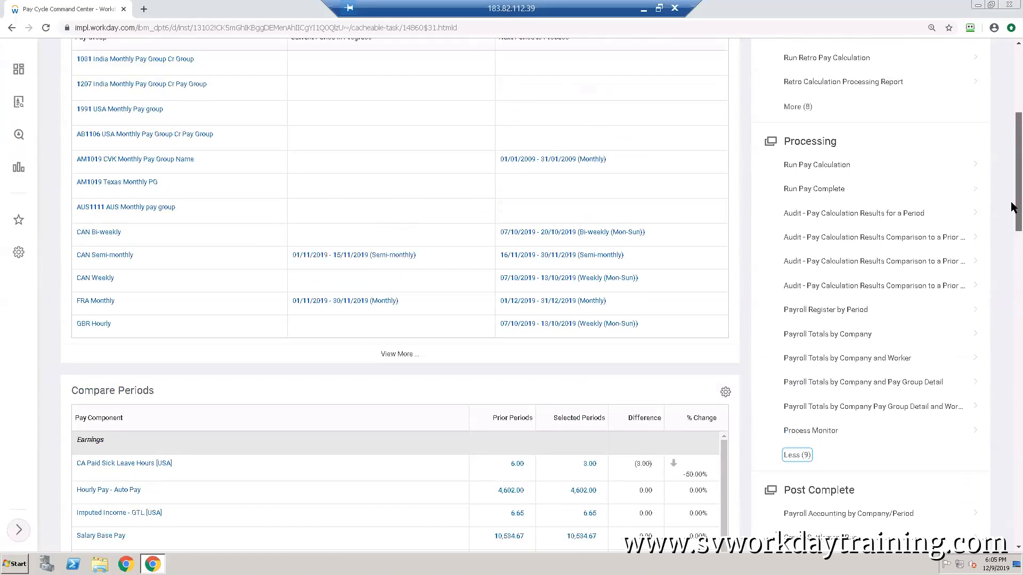
Step: Open Audit - Pay Calculation Results for a Period, set the country to United States of America and browse the in-progress periods
left_click(864, 214)
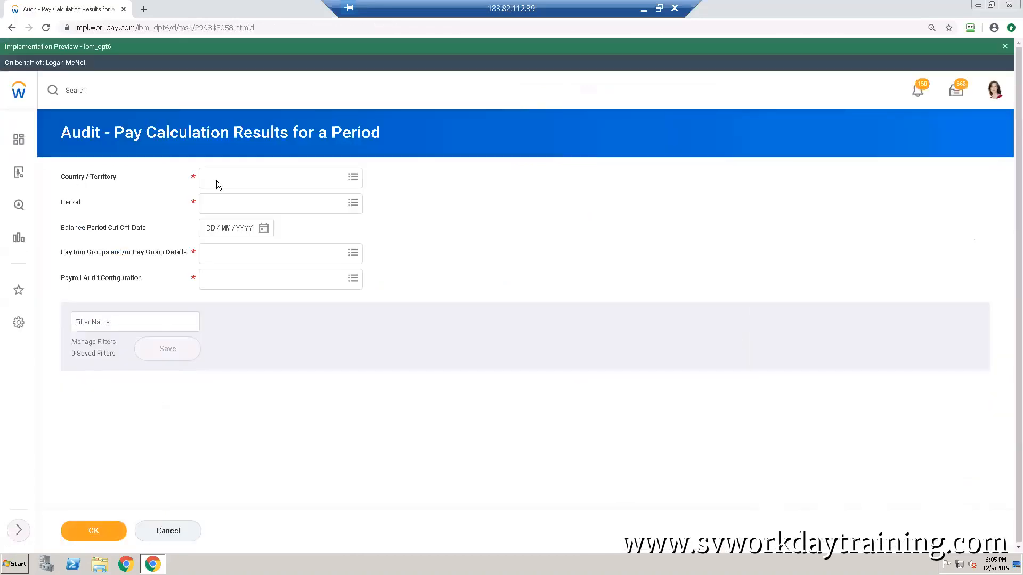
left_click(224, 177)
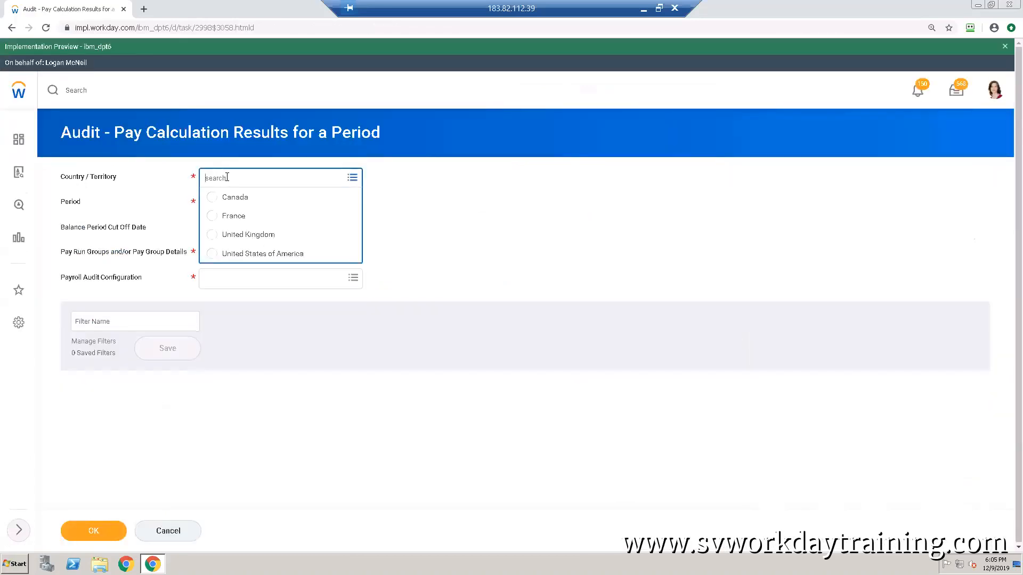
left_click(217, 255)
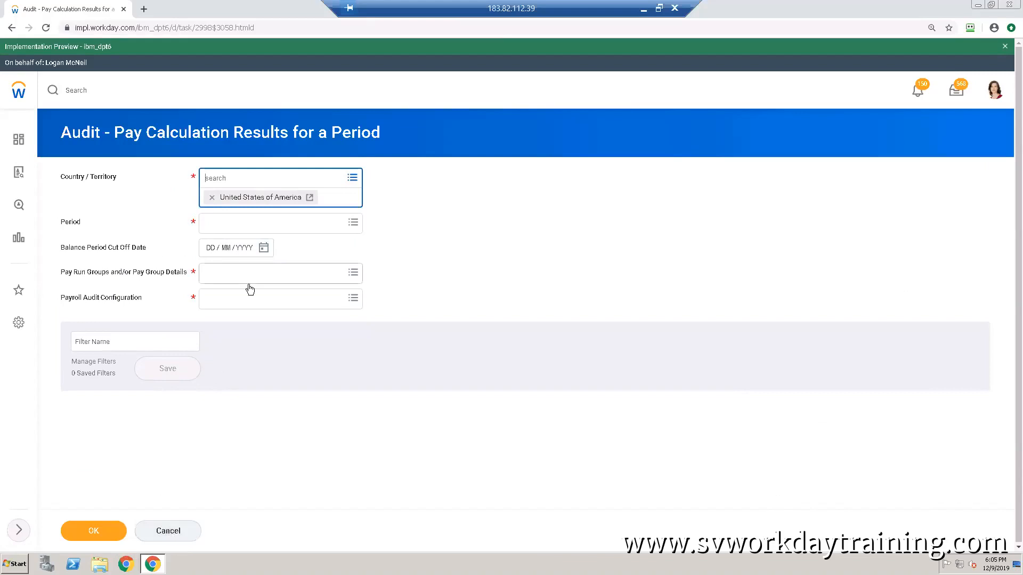
left_click(262, 231)
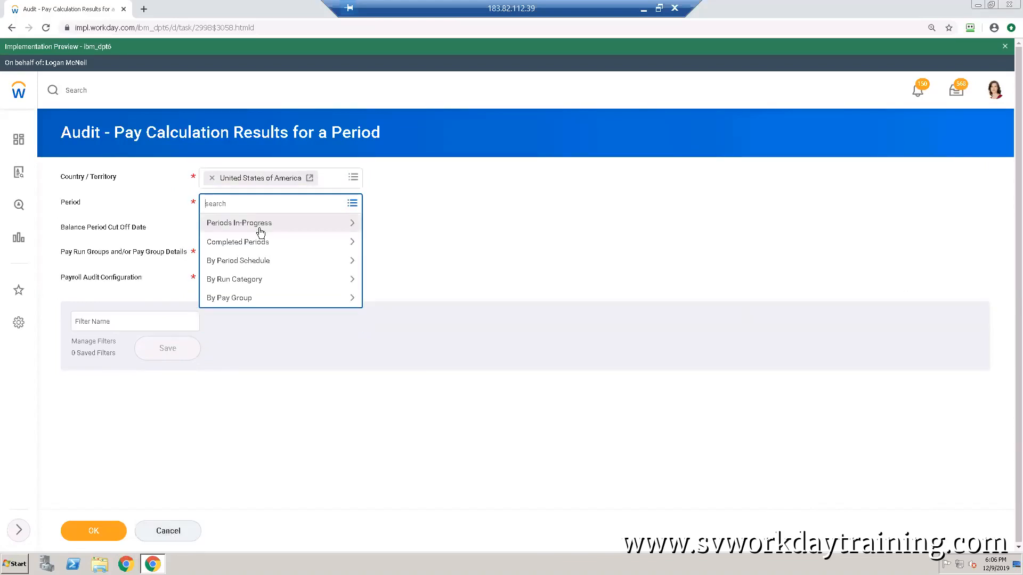
left_click(252, 223)
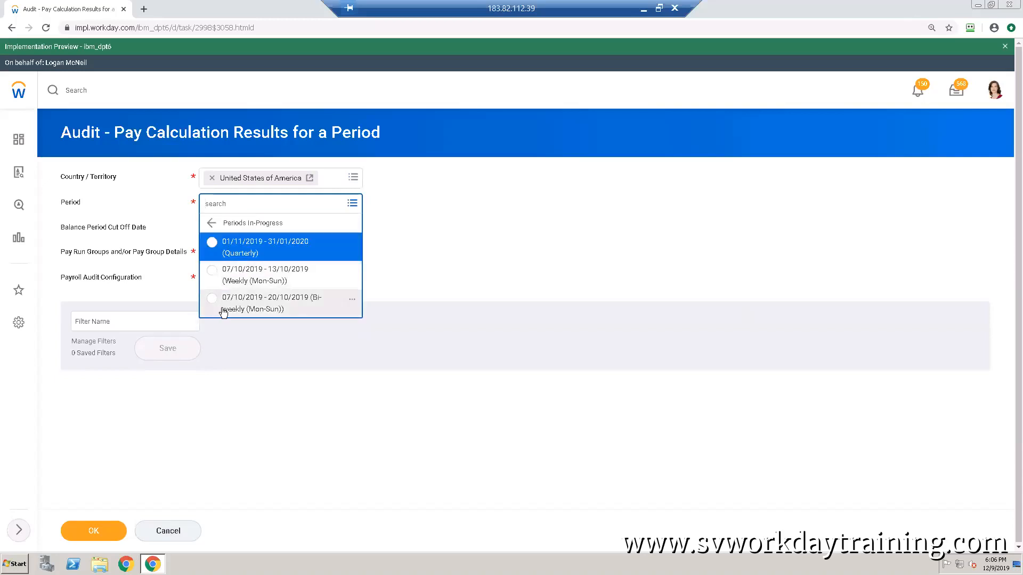
Step: Clear the audit report's country, search for the employee by full name and open the worker profile
left_click(107, 99)
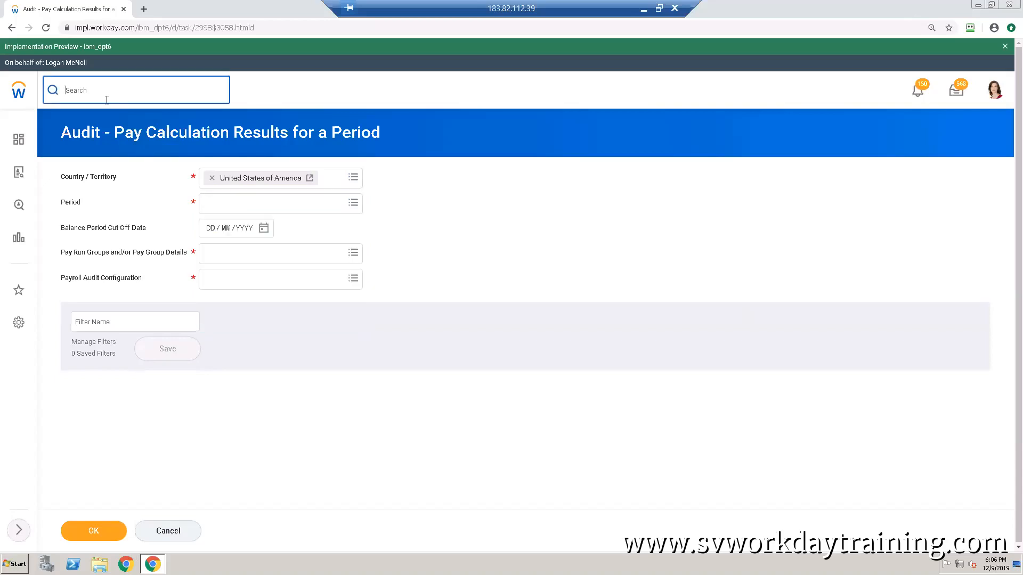
type("Amy")
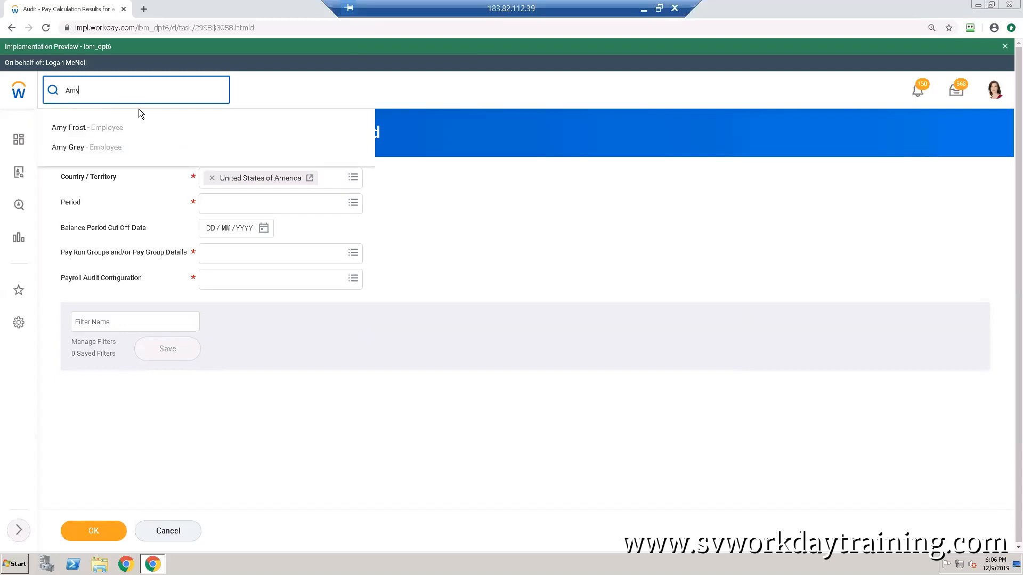
left_click(212, 178)
left_click(113, 88)
type("Frost")
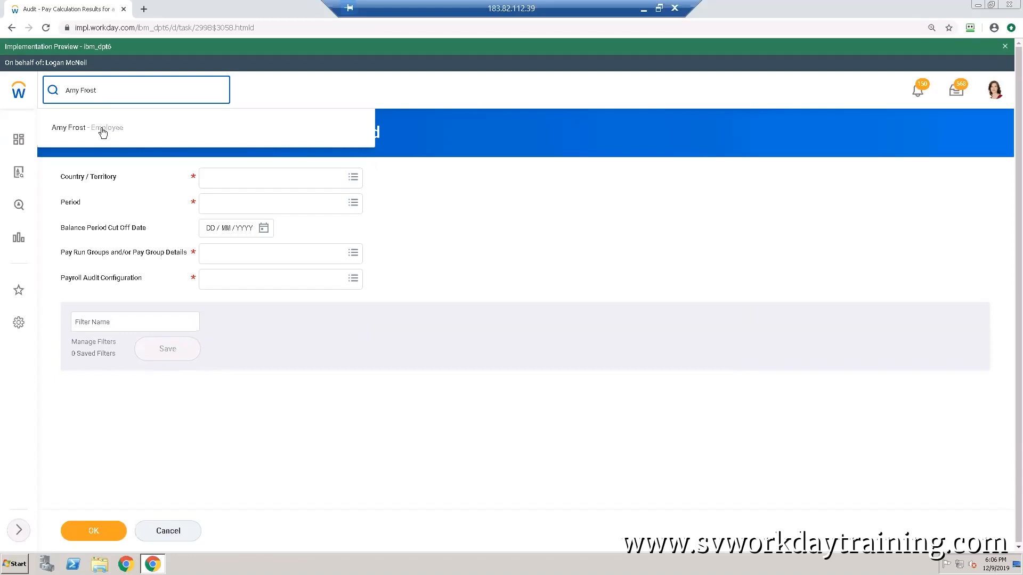
left_click(73, 129)
left_click(459, 322)
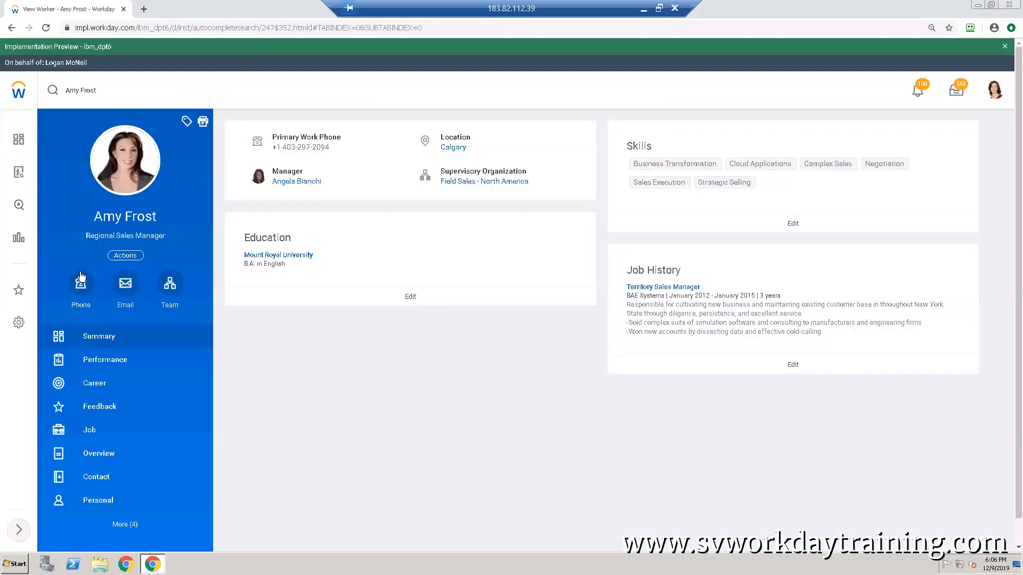
Step: Open the payroll report Pay Calculation Results for Worker from the employee's related actions
left_click(125, 257)
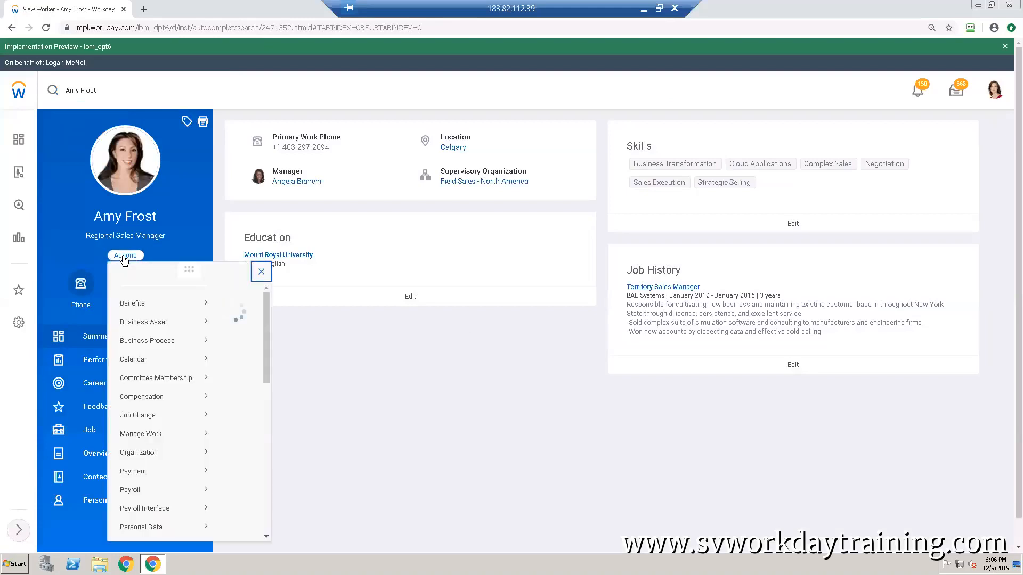
mouse_move(131, 503)
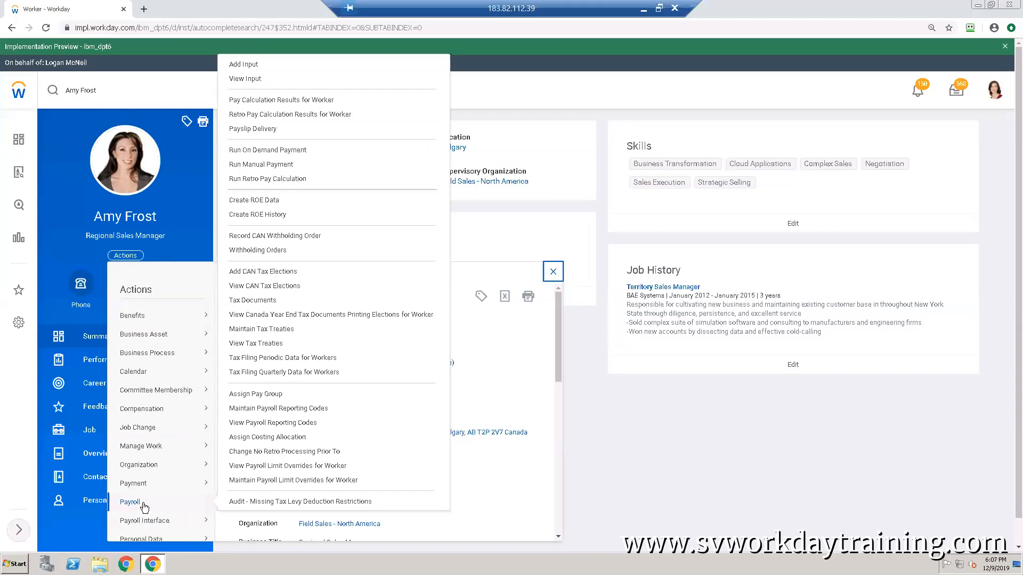
left_click(282, 101)
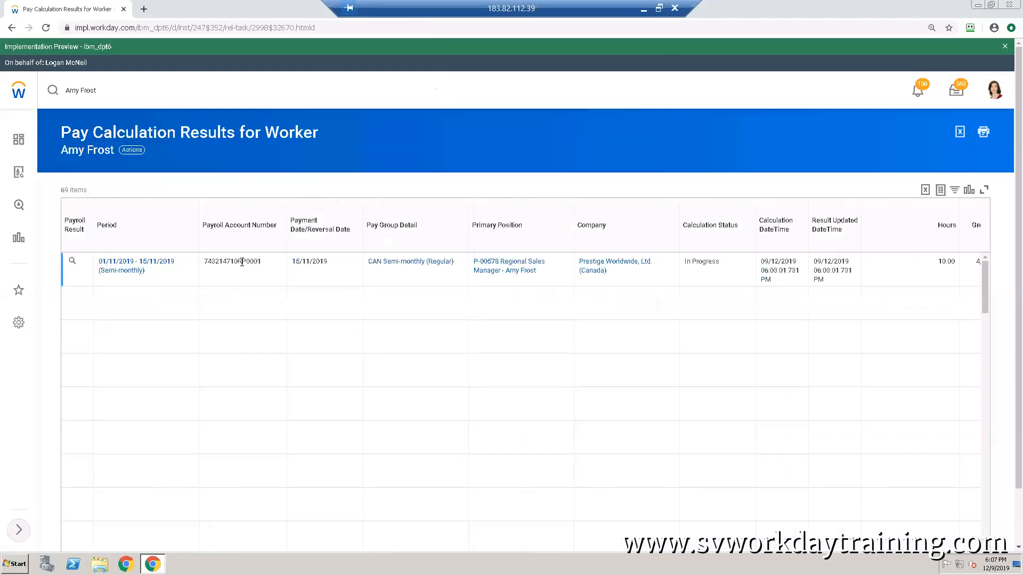
Step: View the 01/11/2019 - 15/11/2019 (Semi-monthly) period from the worker's results, and search again for the employee by full name
mouse_move(154, 273)
left_click(153, 272)
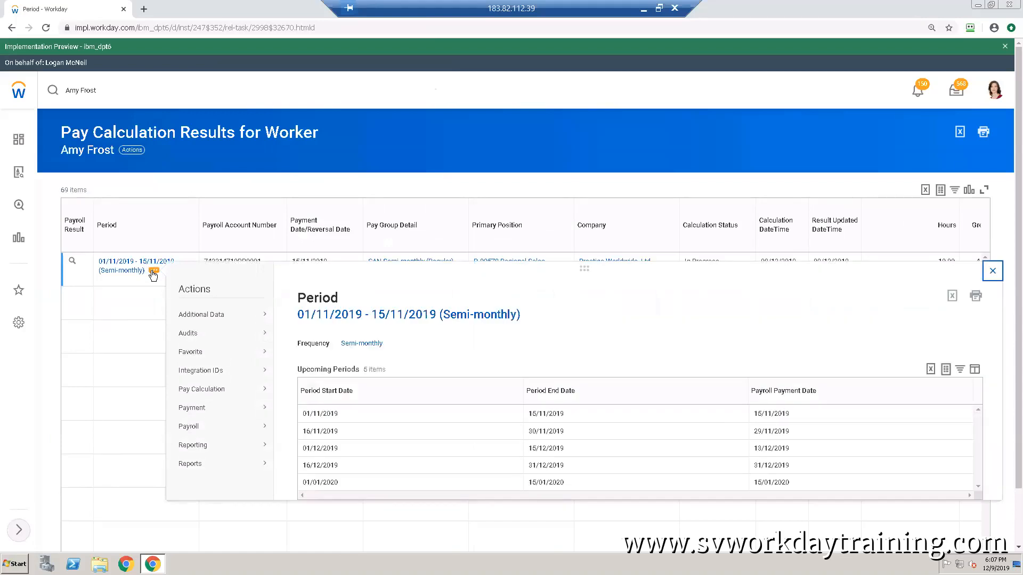
left_click(113, 338)
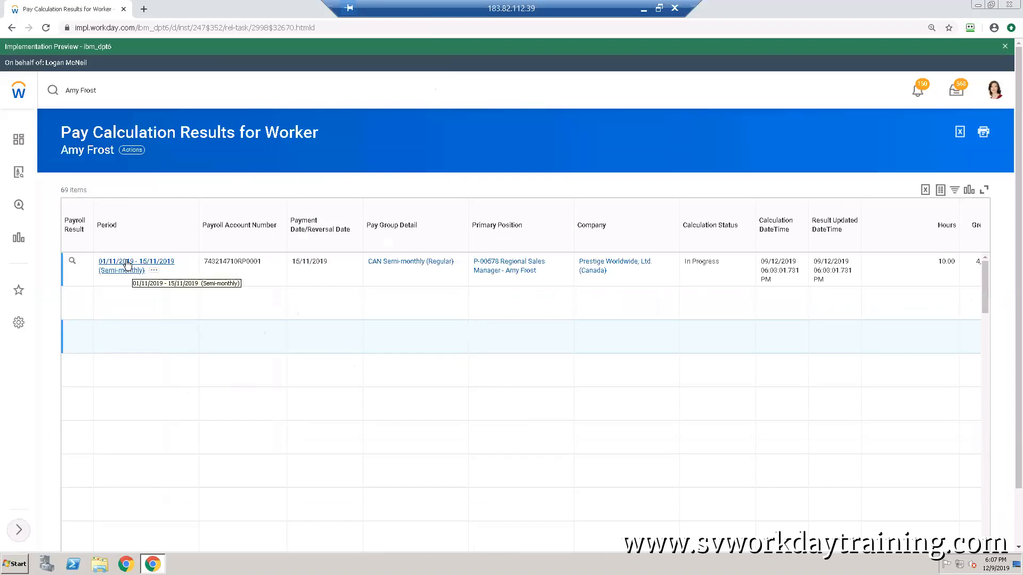
left_click(126, 262)
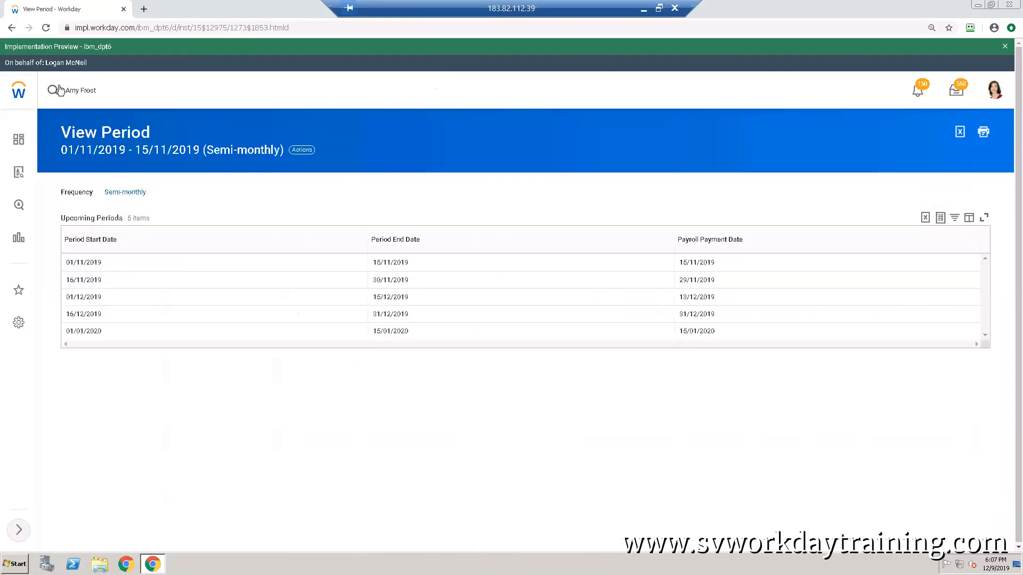
left_click(103, 90)
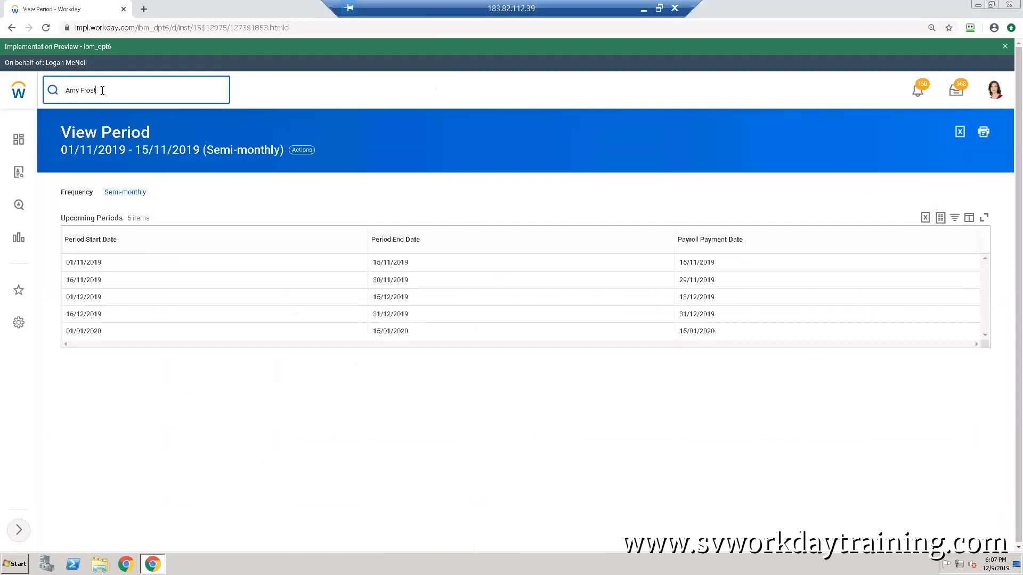
key("Return")
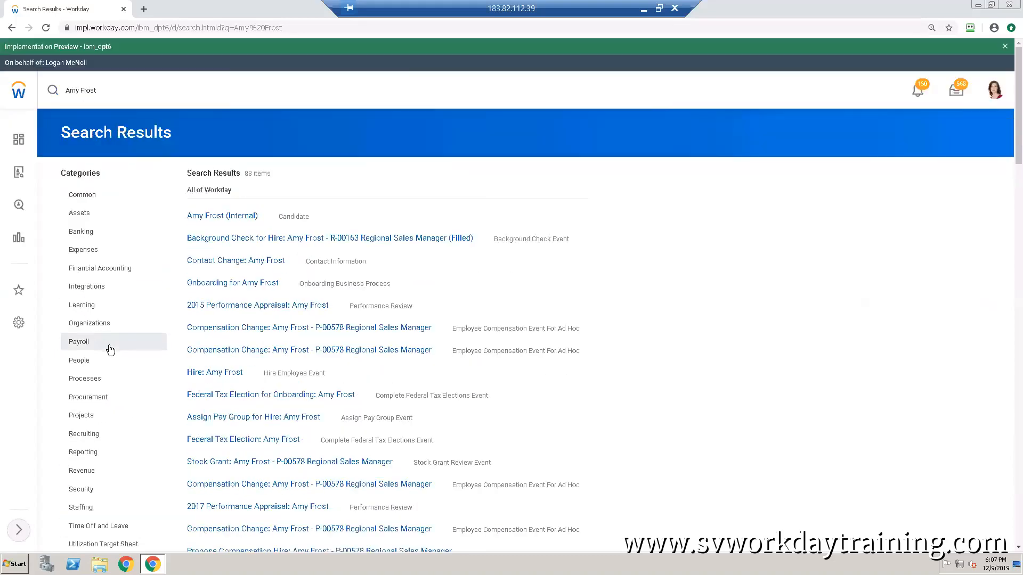
Step: Return to the home page and open the Payroll Dashboard from the Dashboards application
left_click(995, 93)
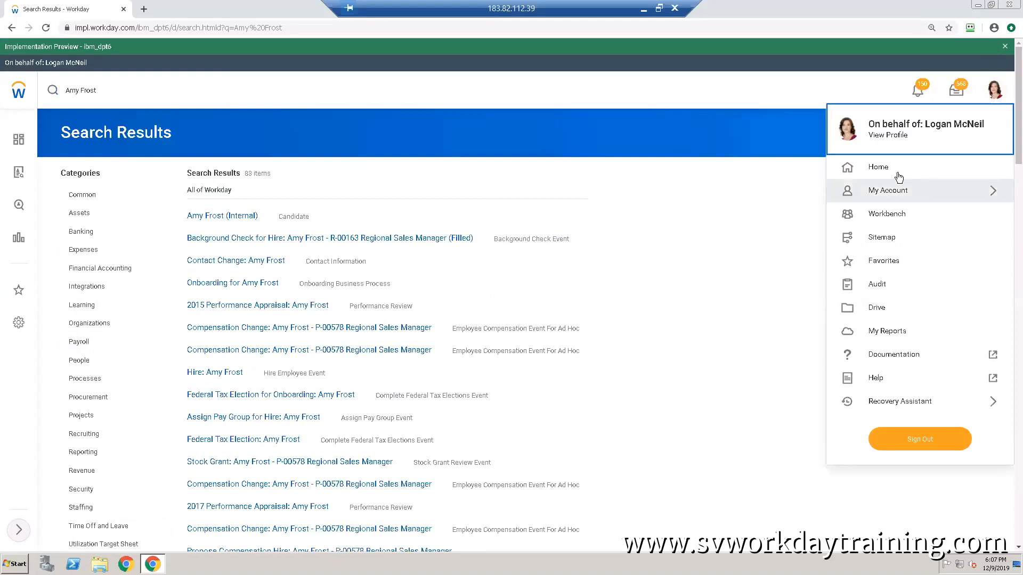
left_click(880, 167)
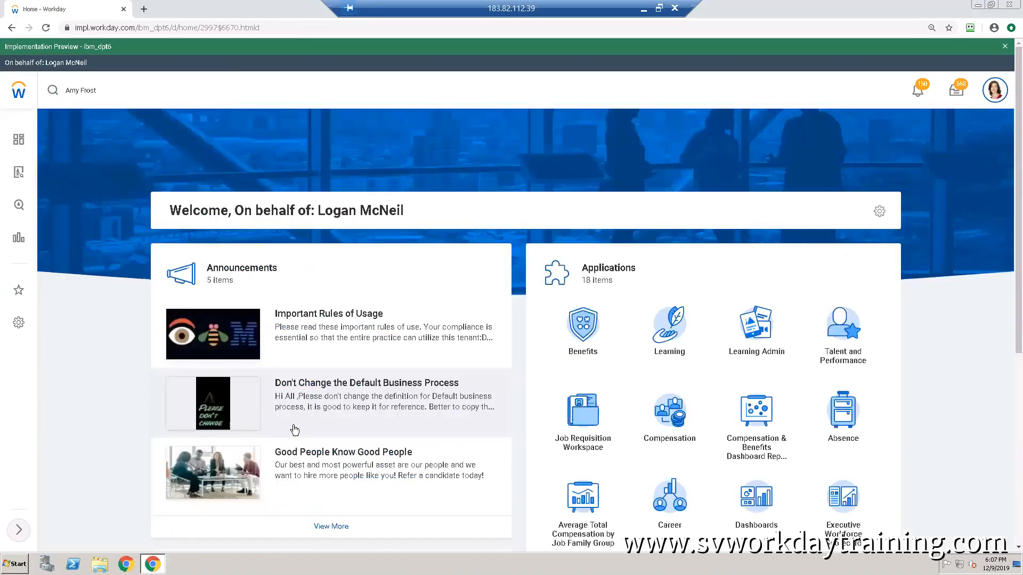
scroll(561, 392, "down", 5)
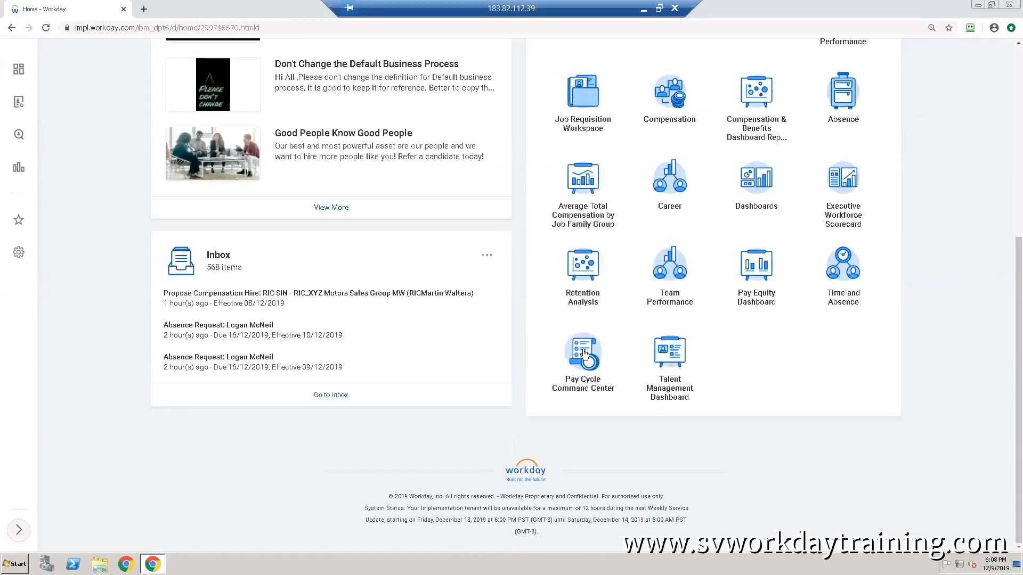
left_click(782, 218)
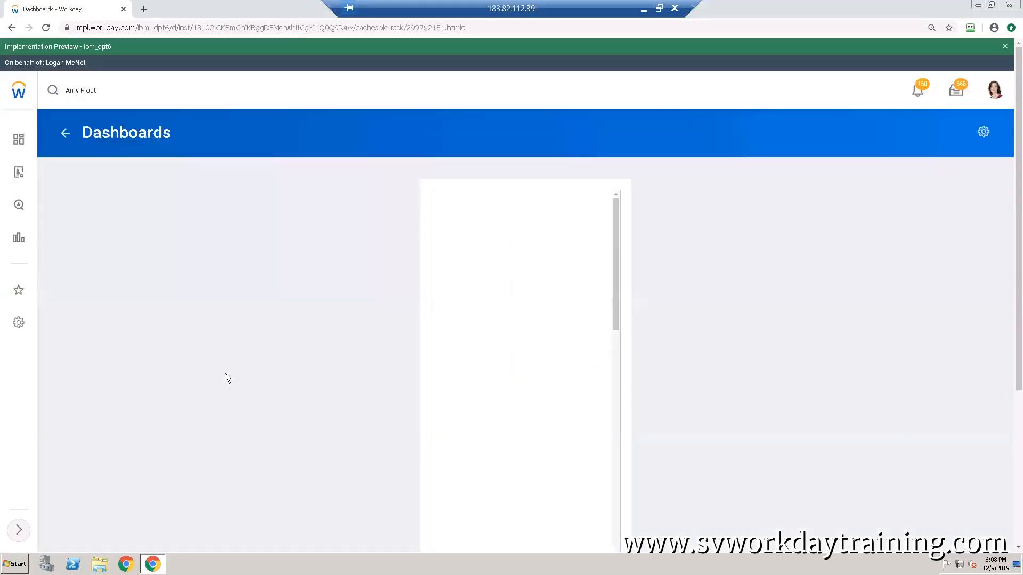
scroll(617, 262, "down", 3)
left_click_drag(614, 304, 608, 521)
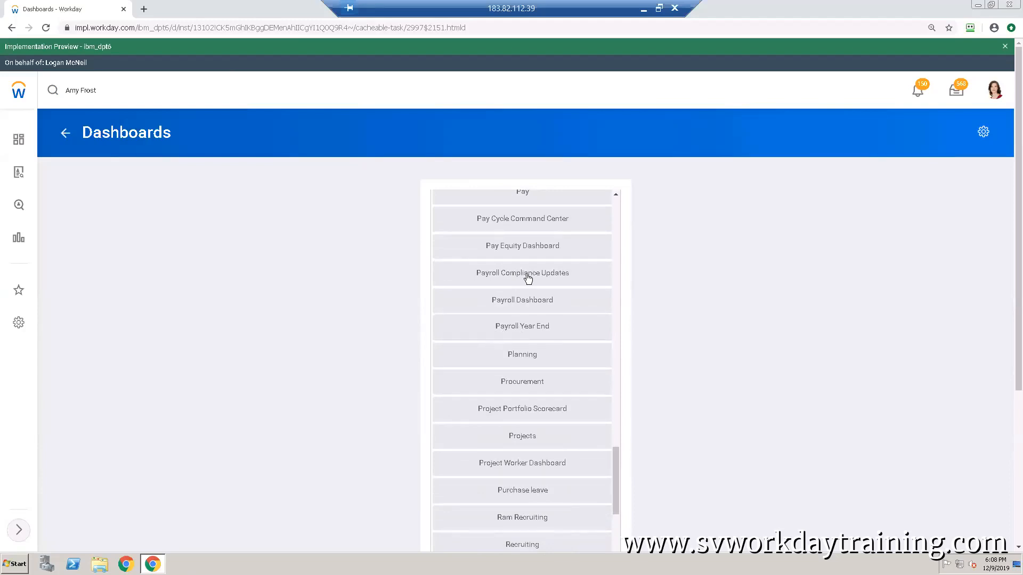
left_click(506, 303)
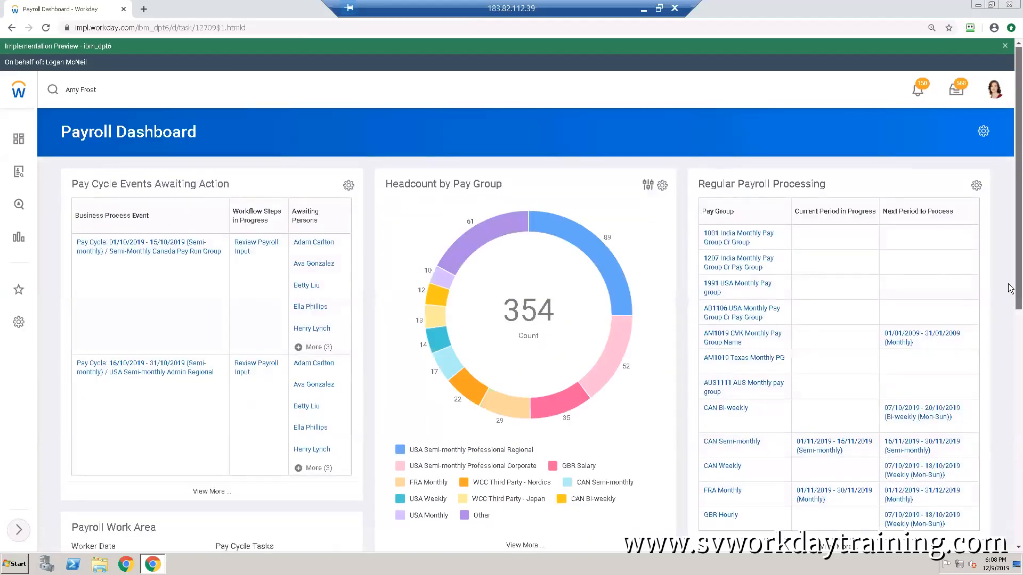
Step: Examine the Payroll Dashboard's work area, YTD totals, payroll readiness, headcount and regular payroll processing sections
scroll(1011, 277, "down", 5)
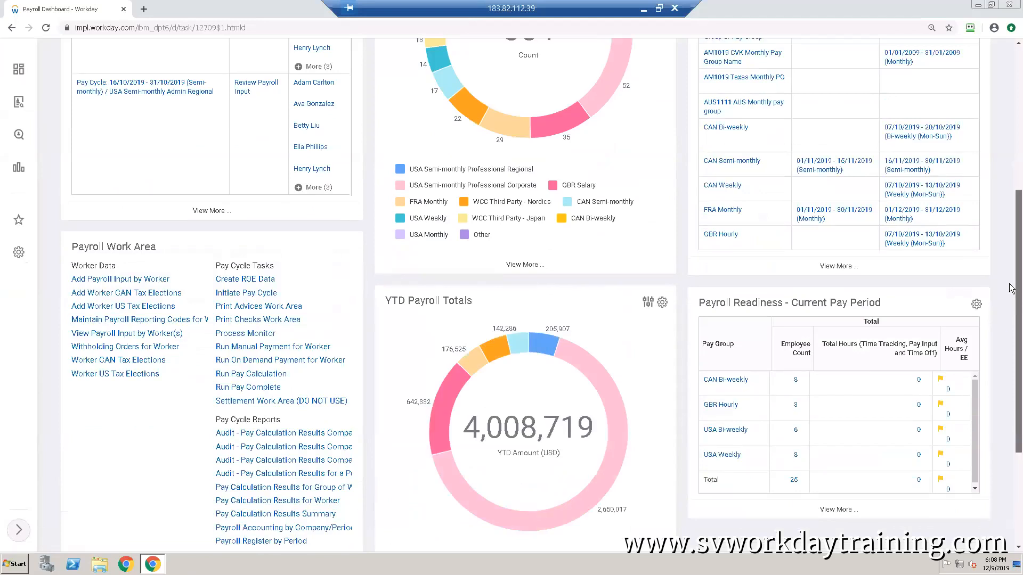
scroll(1012, 288, "down", 3)
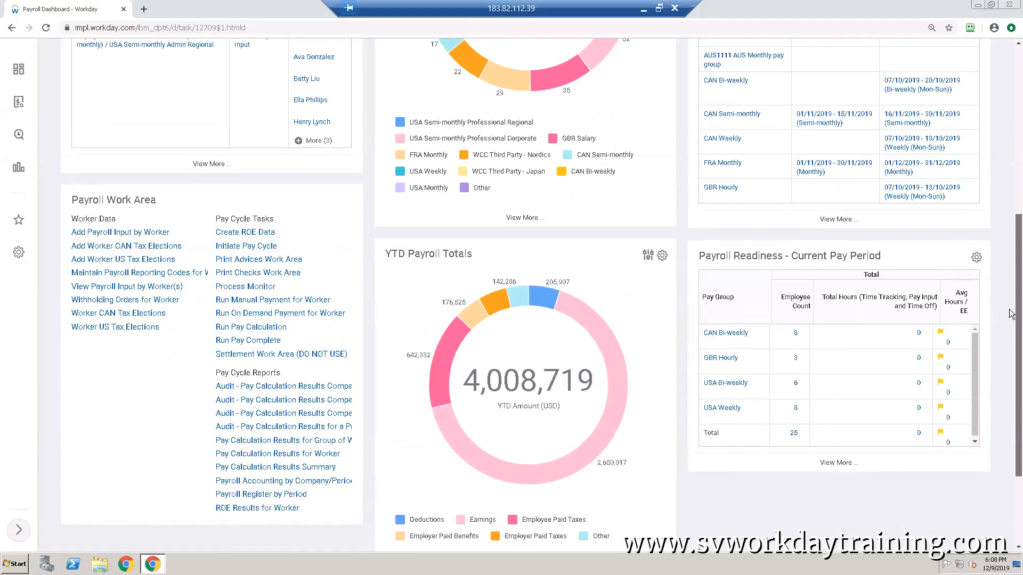
scroll(1012, 367, "down", 1)
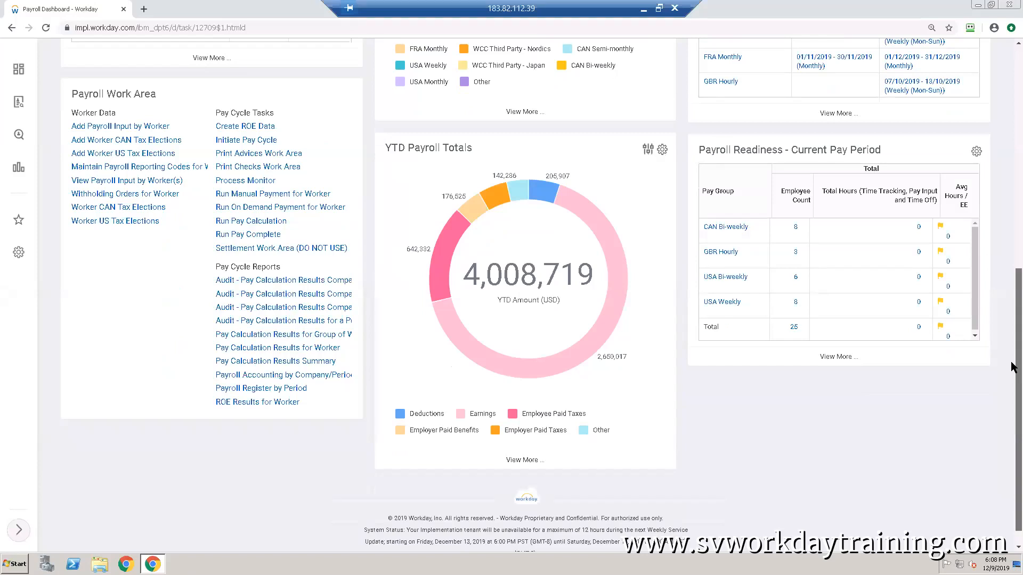
scroll(1012, 367, "down", 1)
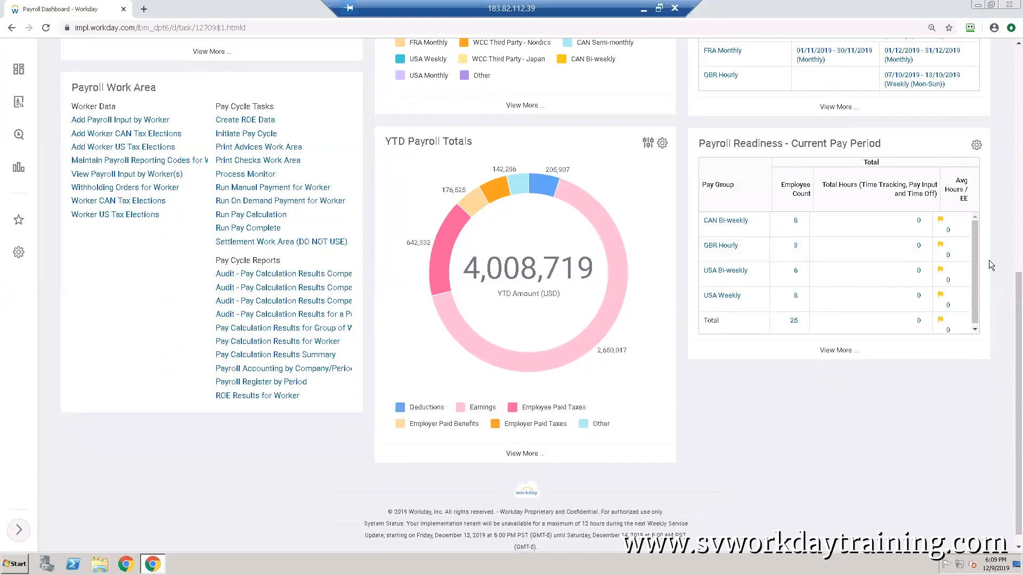
left_click_drag(1015, 274, 1014, 191)
scroll(1013, 181, "up", 2)
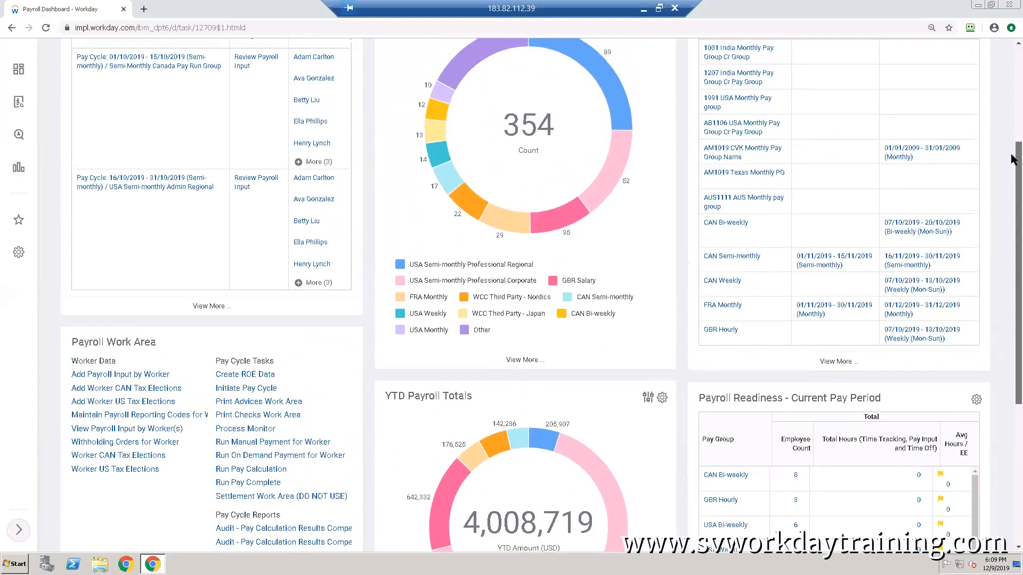
scroll(1013, 115, "up", 2)
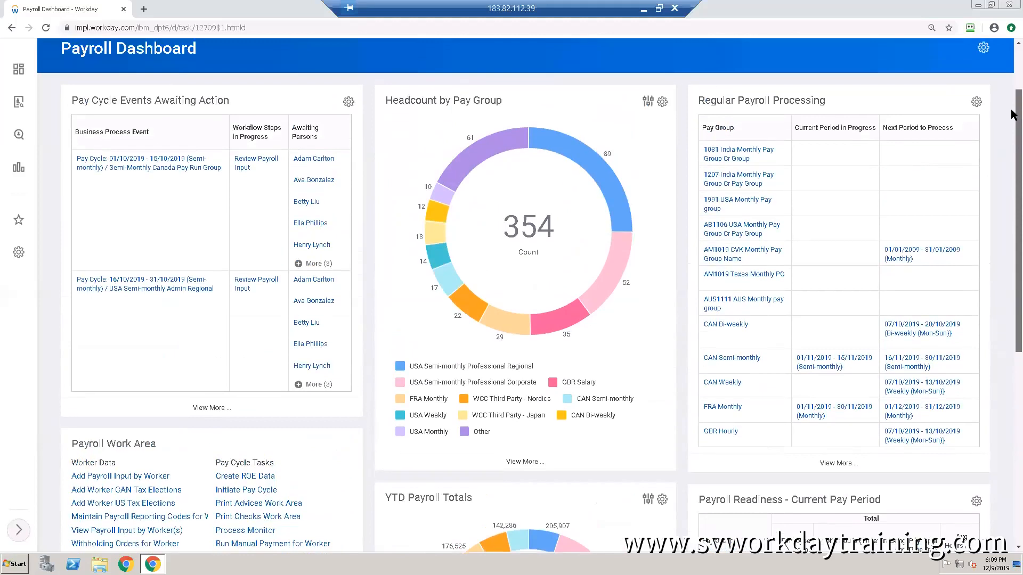
left_click_drag(1013, 115, 1013, 153)
Step: Open the CAN Semi-monthly pay group from Regular Payroll Processing and view its pay group options, assignment rules and details
mouse_move(773, 288)
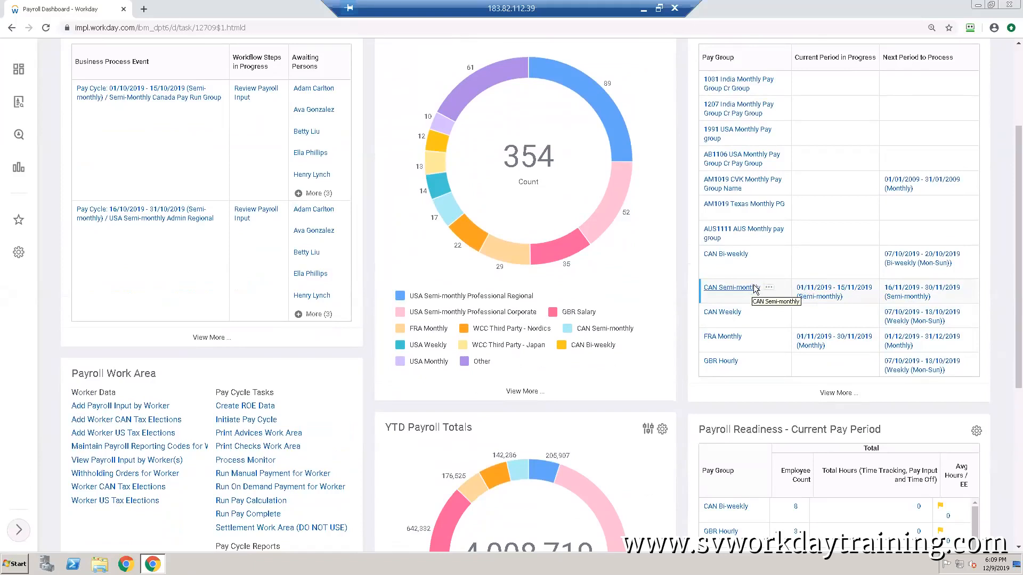
left_click(754, 291)
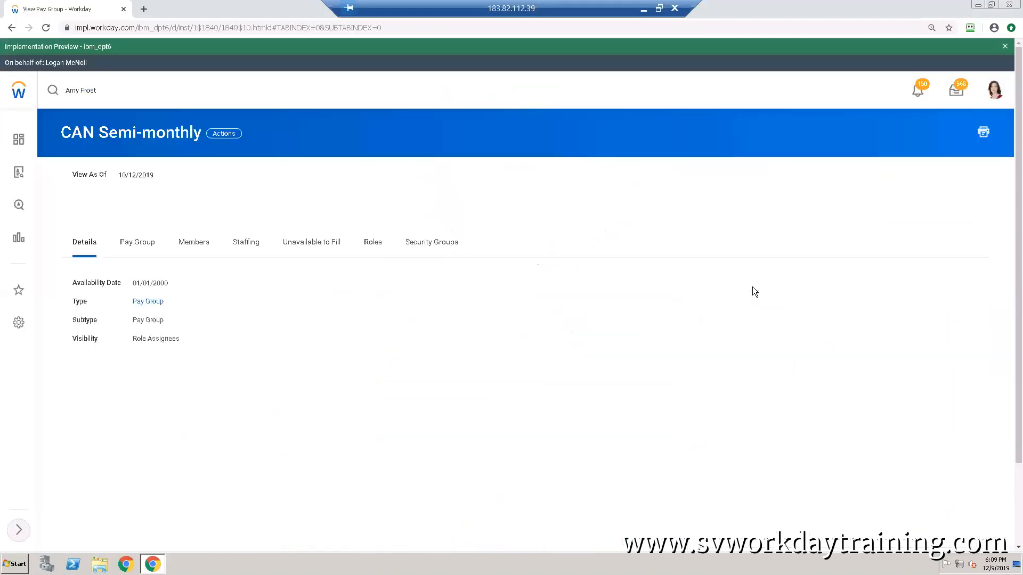
left_click(132, 246)
left_click(130, 244)
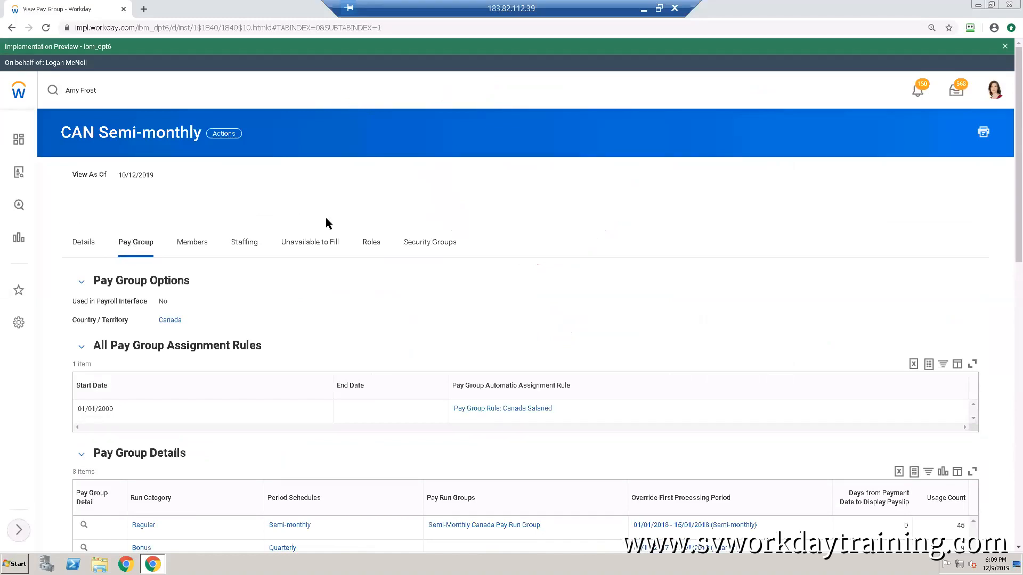
Step: Leave the pay group for the home page and reopen the Payroll Dashboard from the list of dashboards
left_click(996, 91)
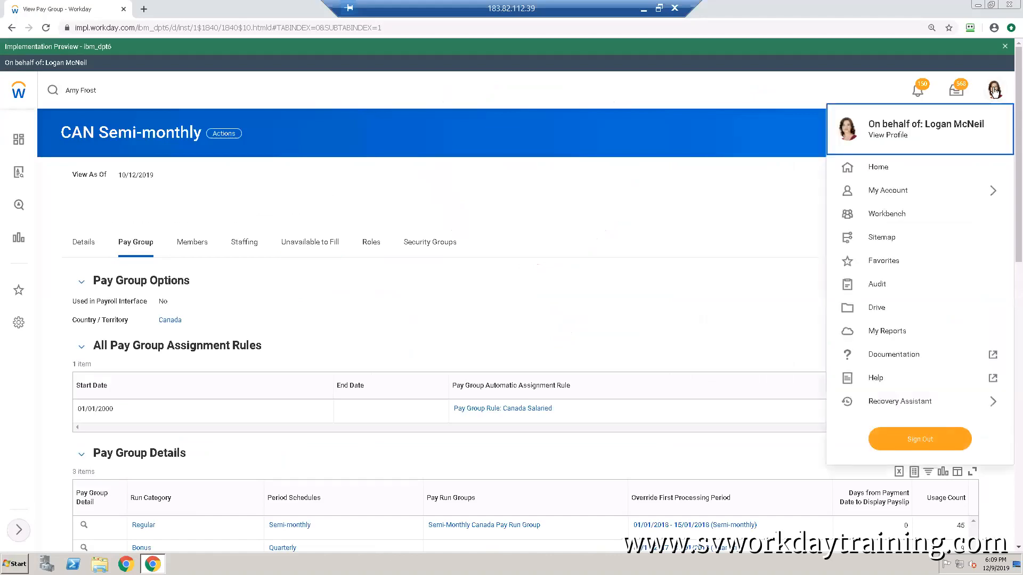
left_click(879, 167)
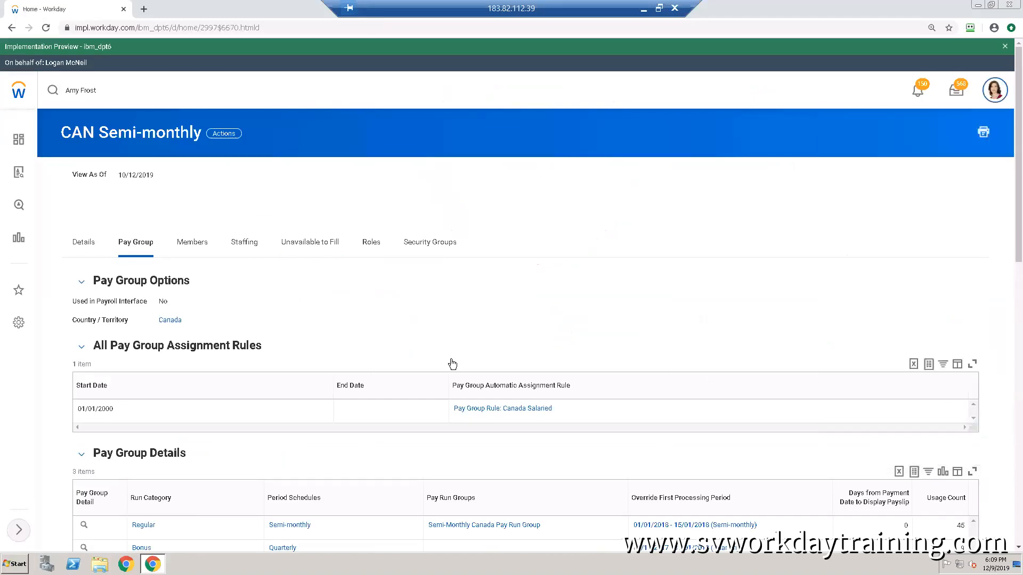
scroll(464, 357, "down", 6)
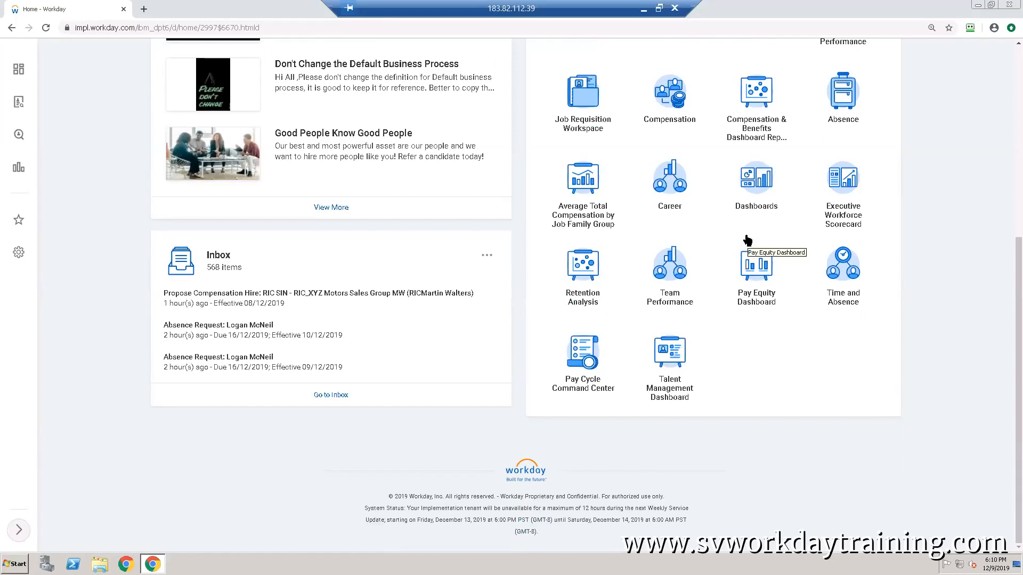
left_click(754, 188)
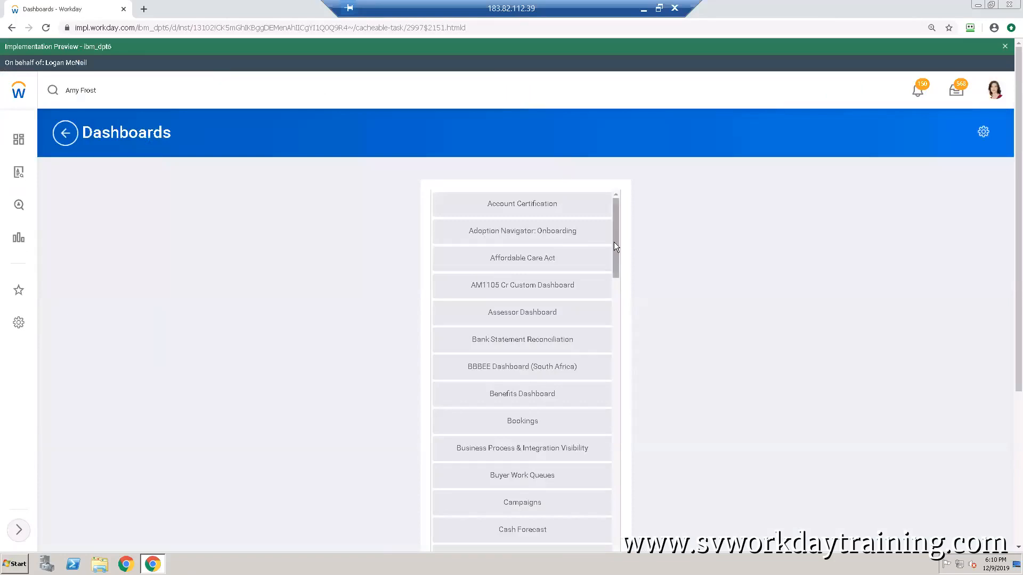
scroll(613, 294, "down", 10)
scroll(608, 361, "down", 15)
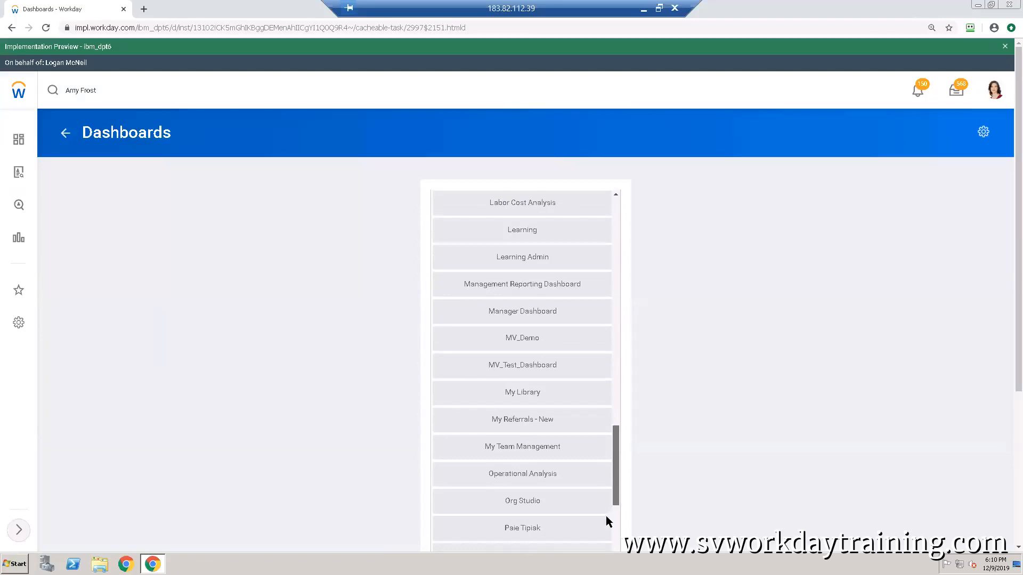
scroll(608, 519, "down", 6)
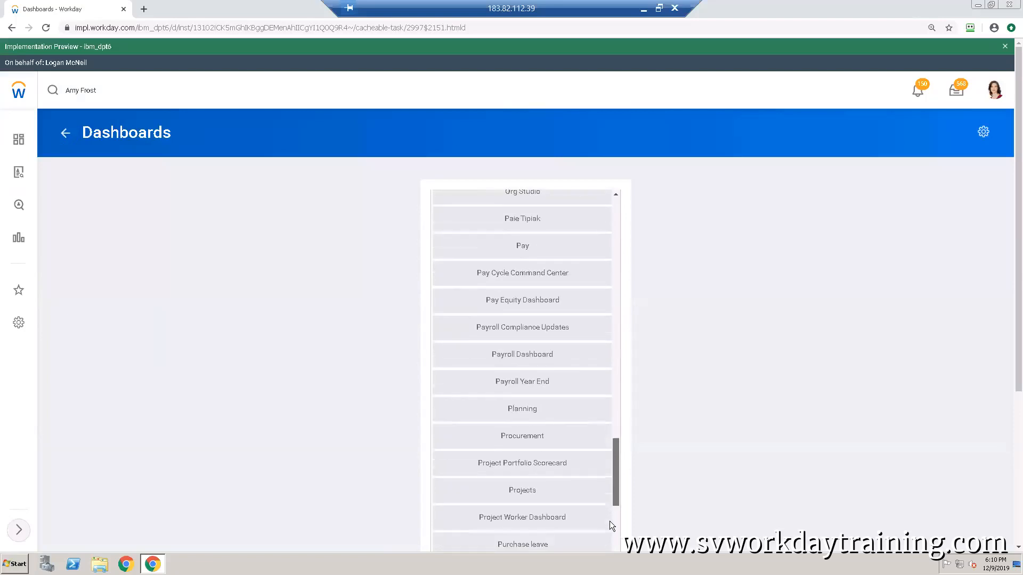
left_click(521, 347)
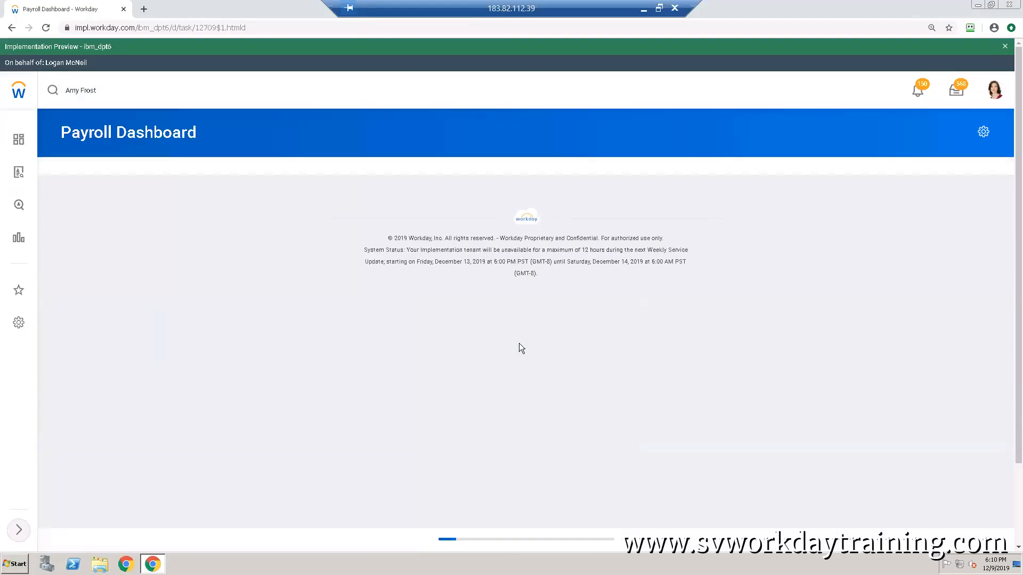
Step: Open the Pay Calculation Results for Worker report from the dashboard's Payroll Work Area
scroll(520, 349, "down", 2)
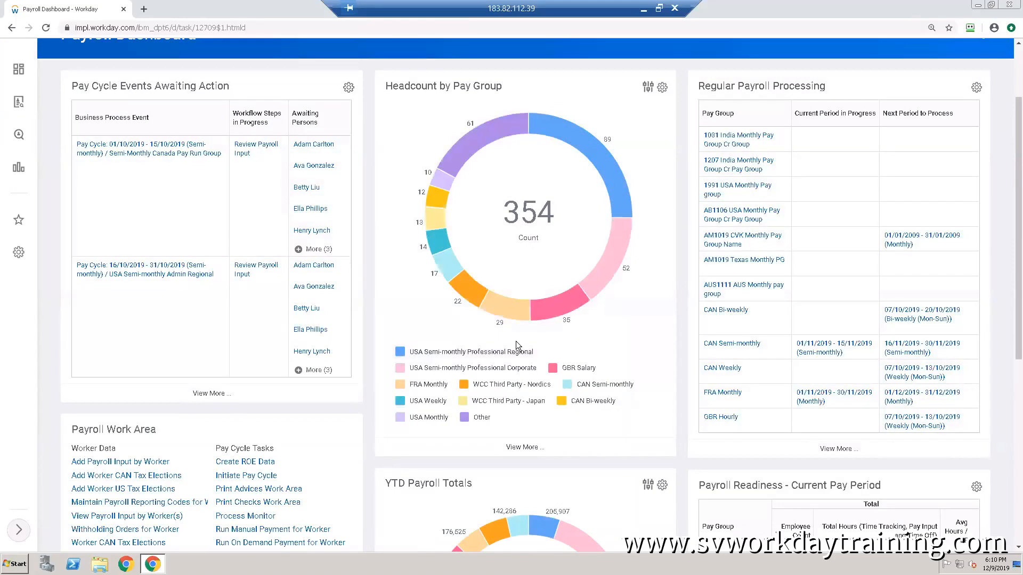
left_click_drag(1012, 347, 1013, 515)
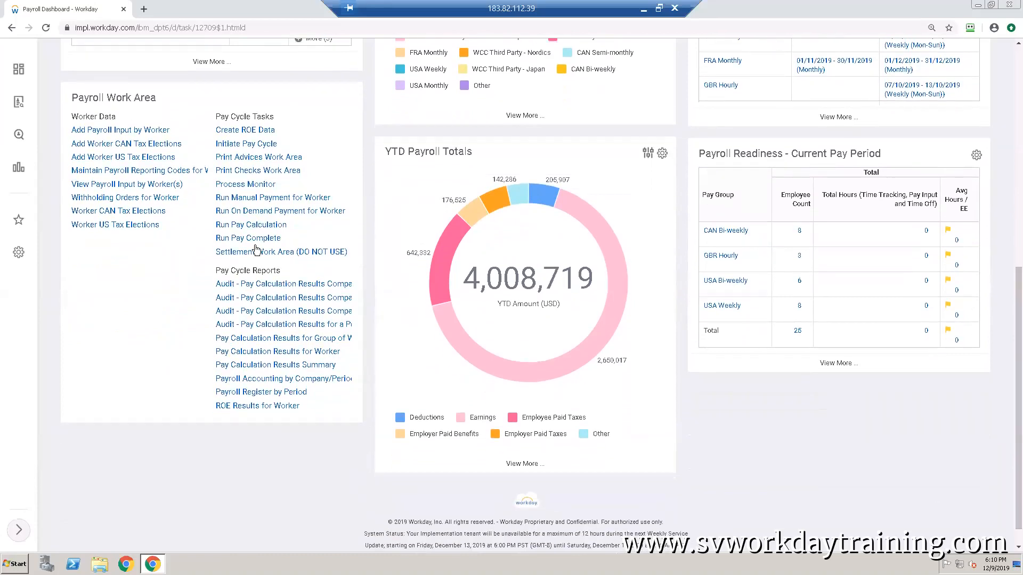
left_click(261, 352)
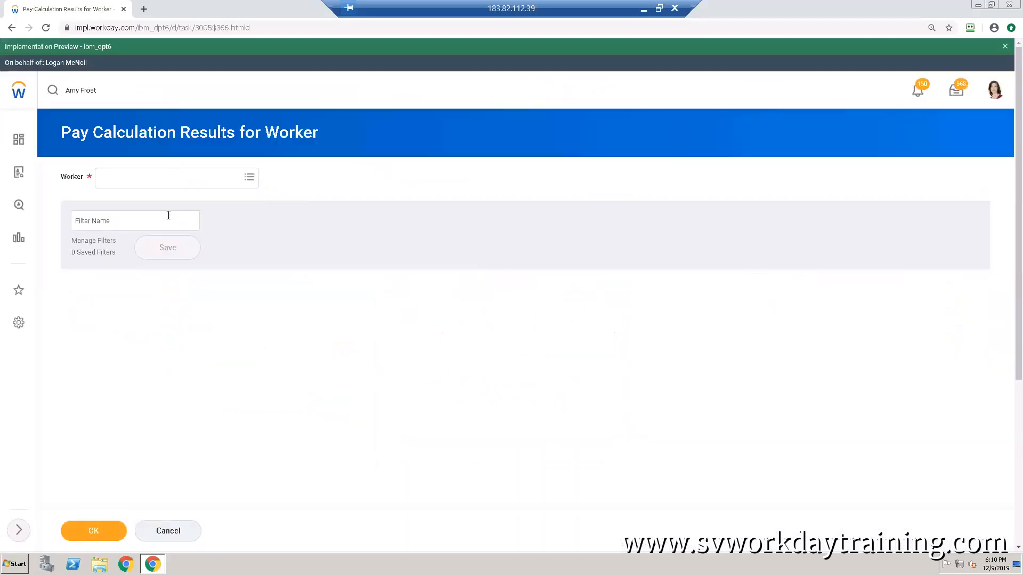
Step: Enter the worker's full name as the report's worker and run the Pay Calculation Results for Worker report
left_click(163, 179)
type("A")
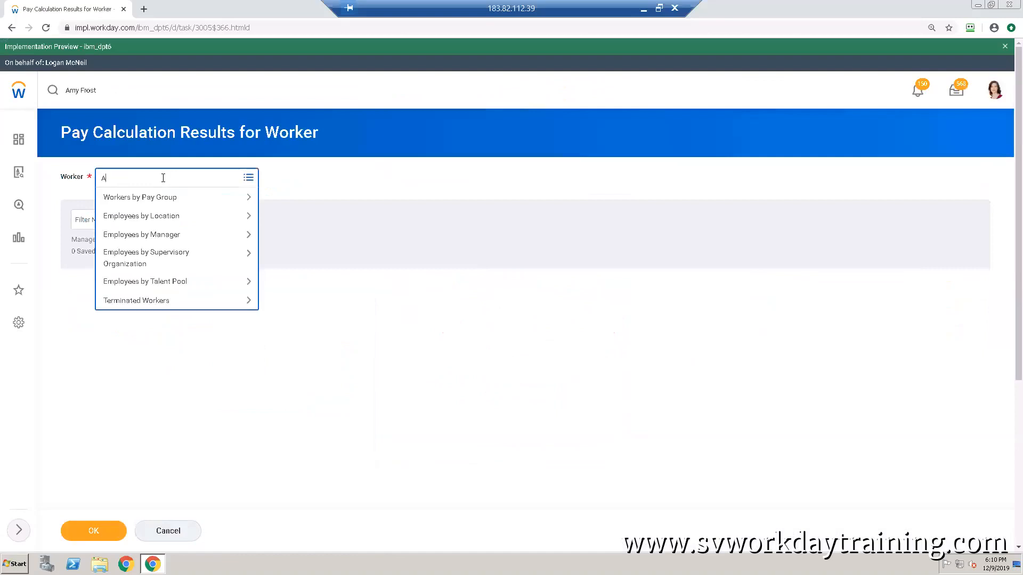
type("my Frost")
key("Return")
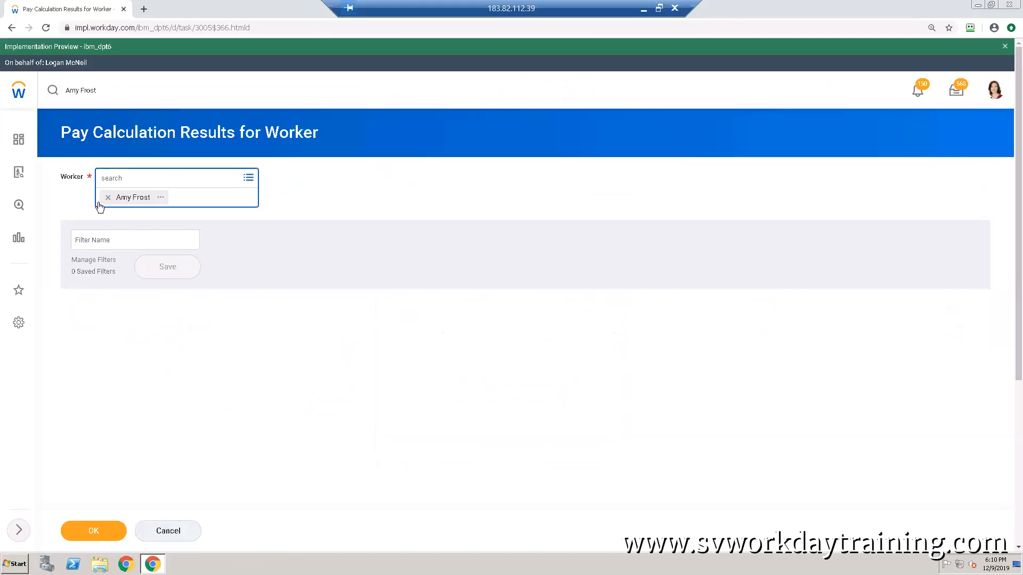
left_click(120, 200)
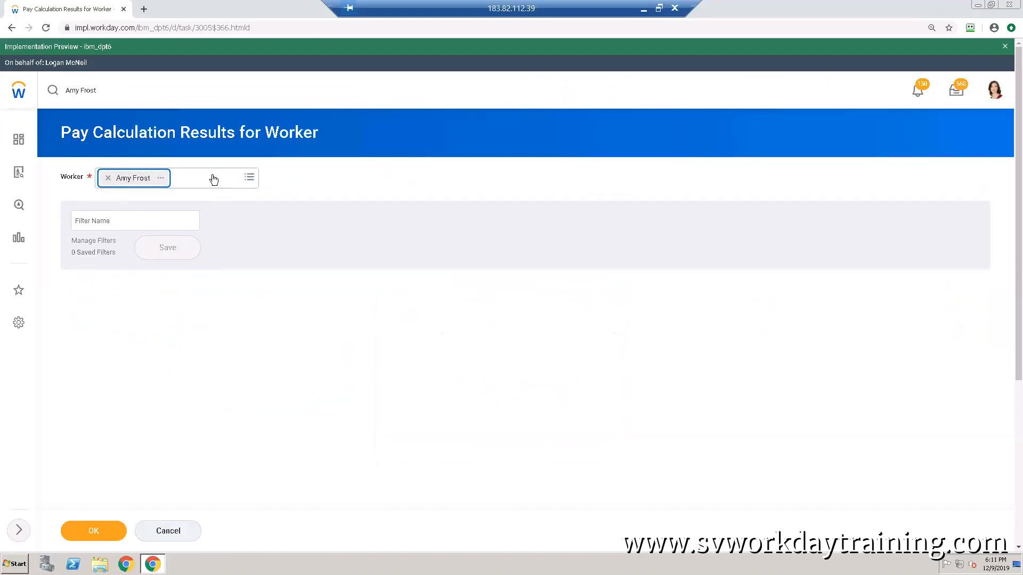
left_click(95, 532)
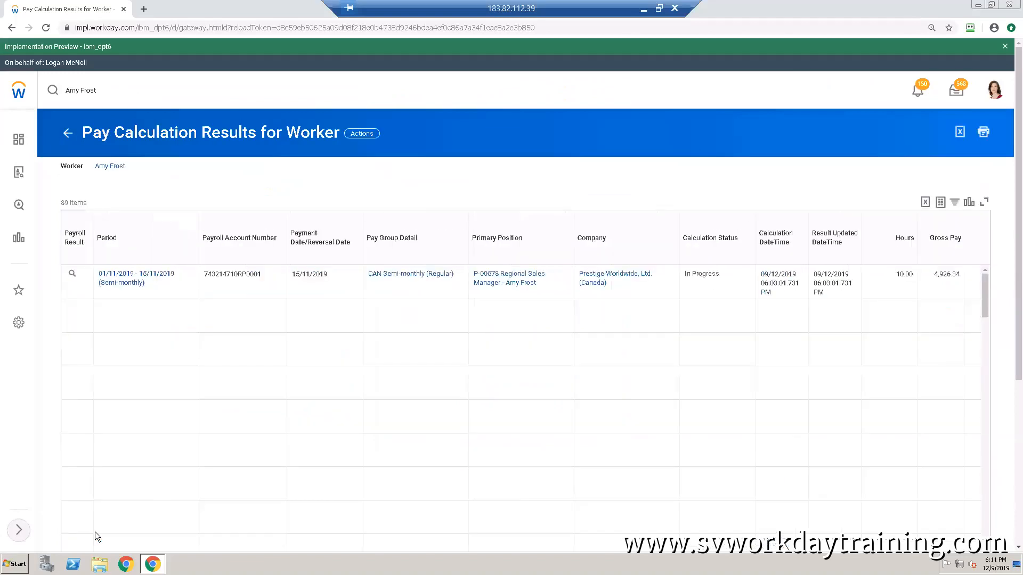
Step: Check the actions offered for the report and look through the worker's list of pay calculation results
left_click(365, 136)
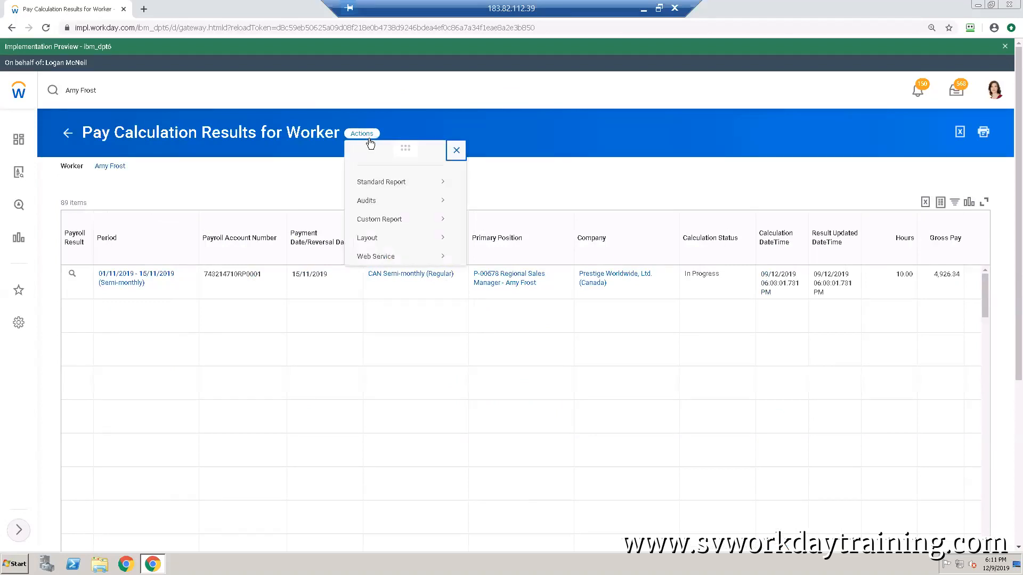
mouse_move(377, 185)
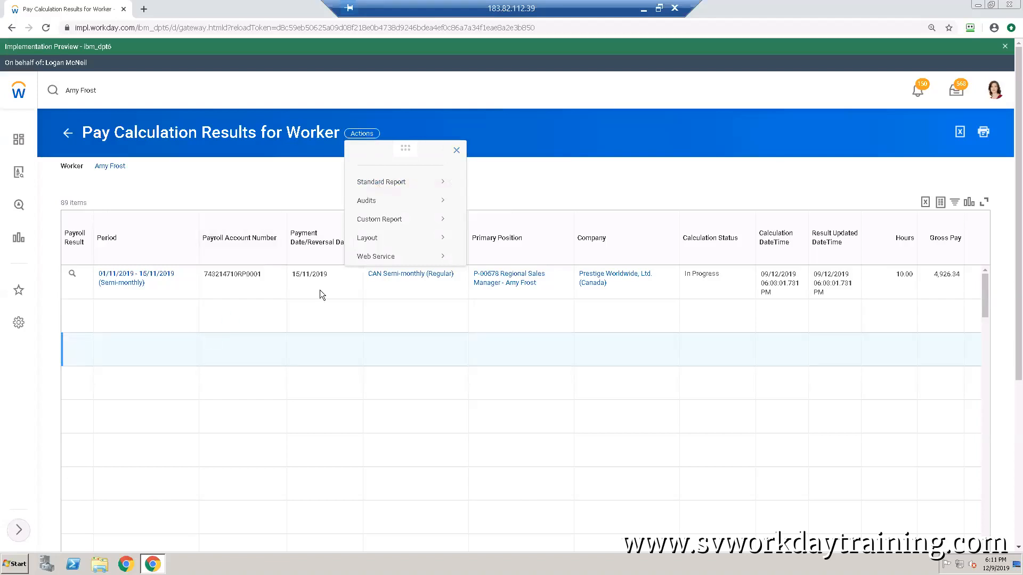
left_click(457, 150)
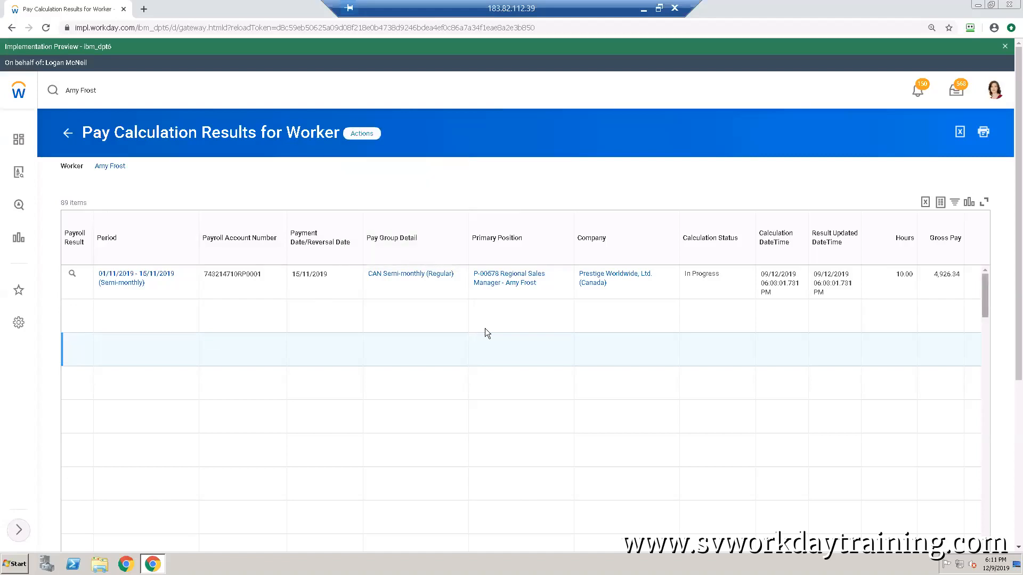
scroll(485, 328, "down", 2)
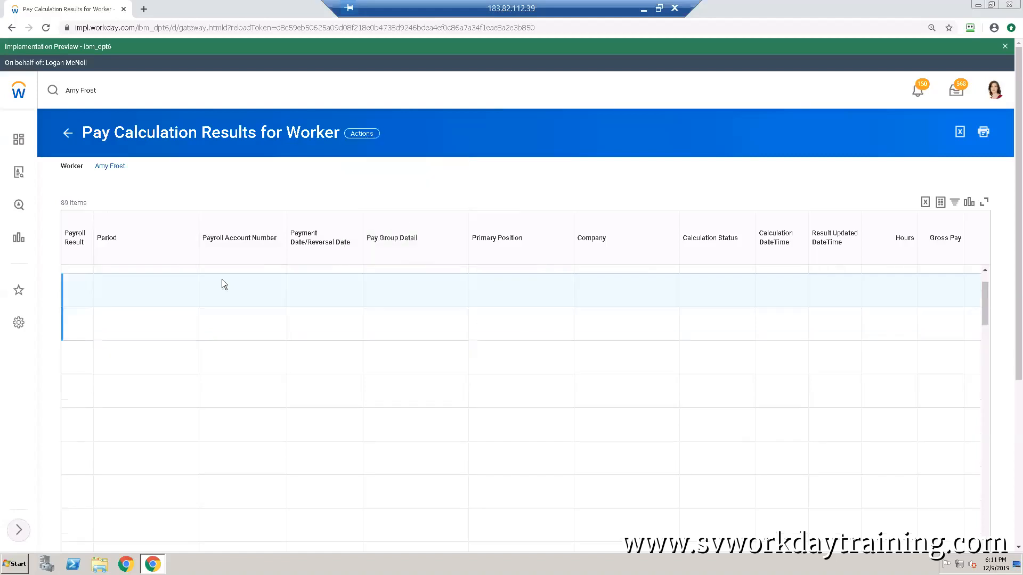
left_click(985, 277)
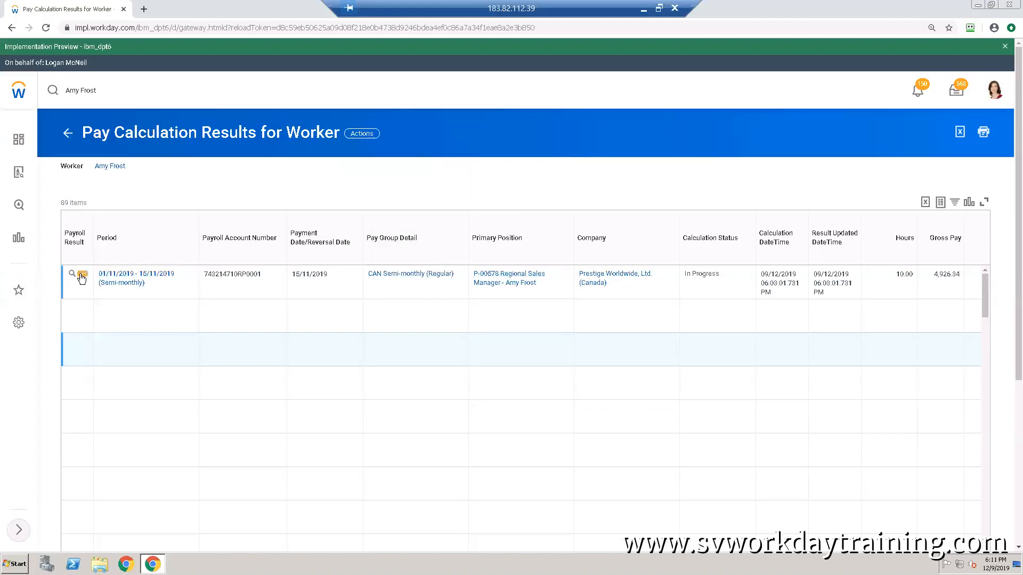
Step: View the payslip for the worker's 01/11/2019 - 15/11/2019 semi-monthly payroll result
left_click(81, 275)
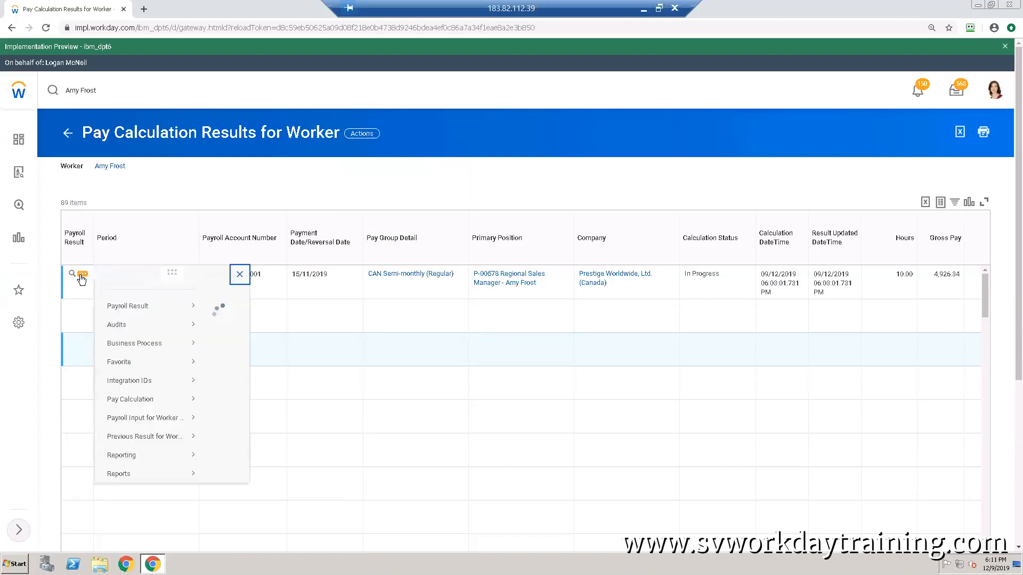
mouse_move(146, 323)
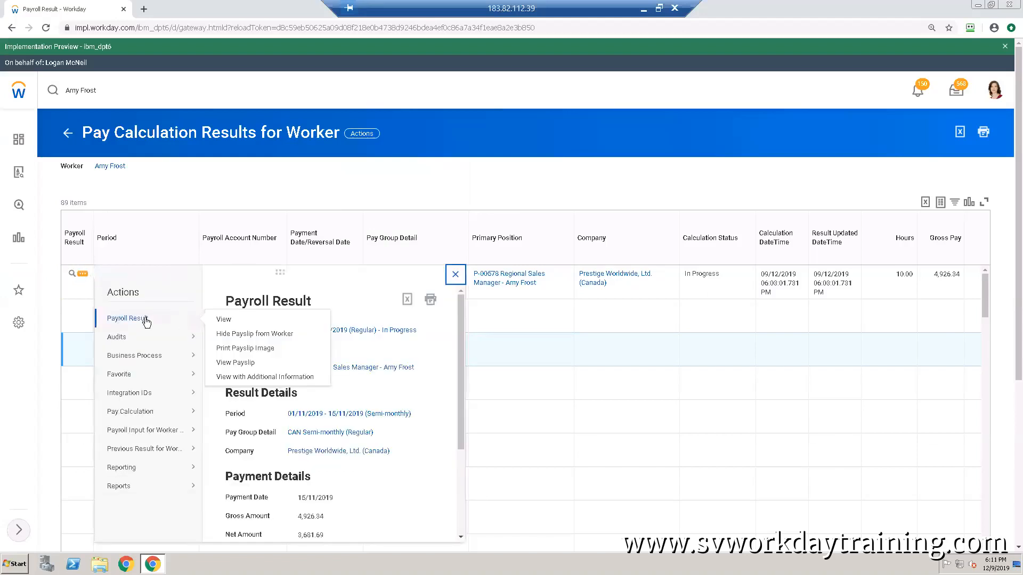
left_click(235, 363)
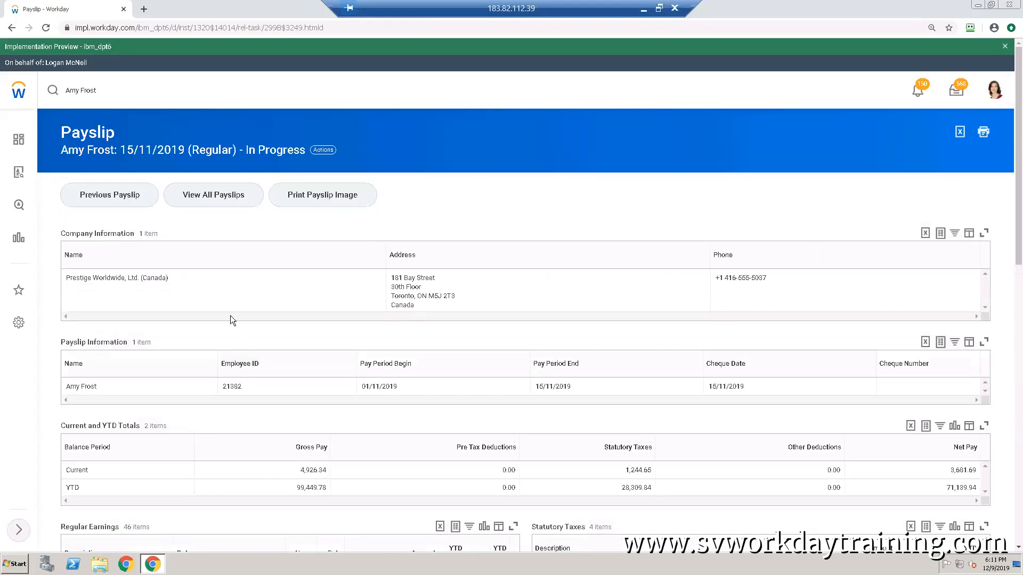
Step: Examine the payslip's company information, payslip information, current and YTD totals, and statutory taxes
scroll(229, 315, "down", 3)
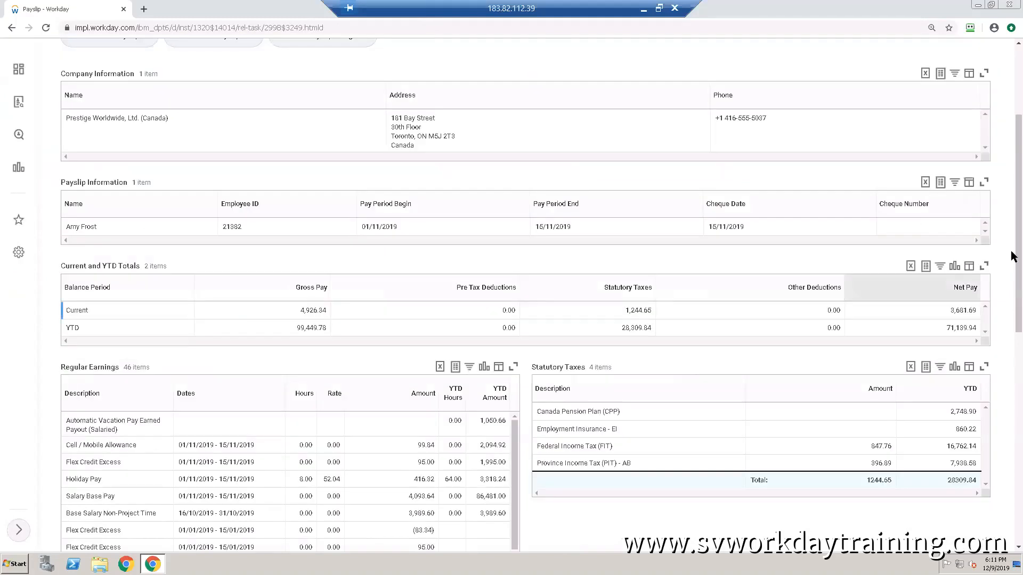
scroll(1012, 226, "up", 2)
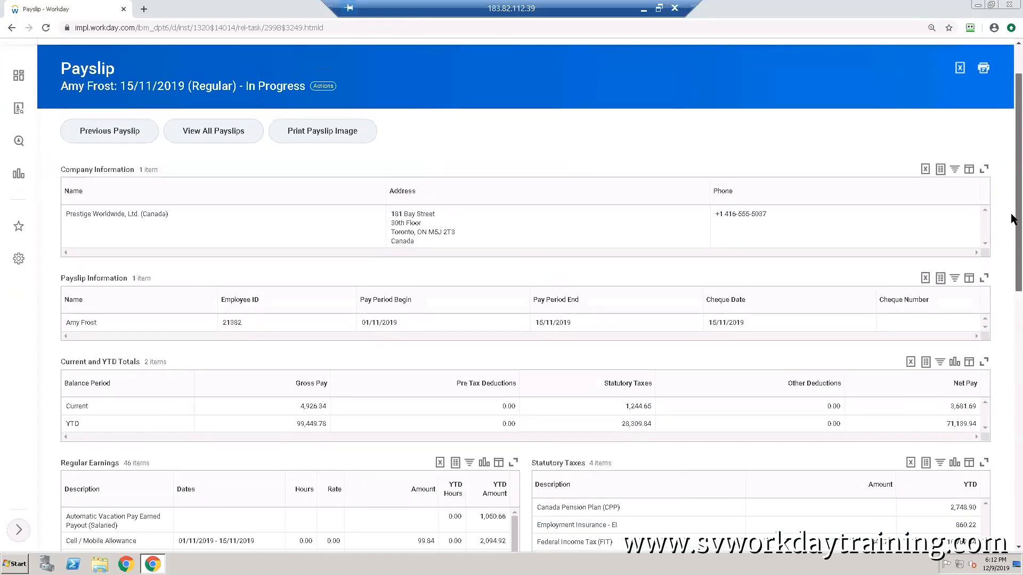
scroll(1012, 234, "down", 1)
scroll(1013, 246, "down", 1)
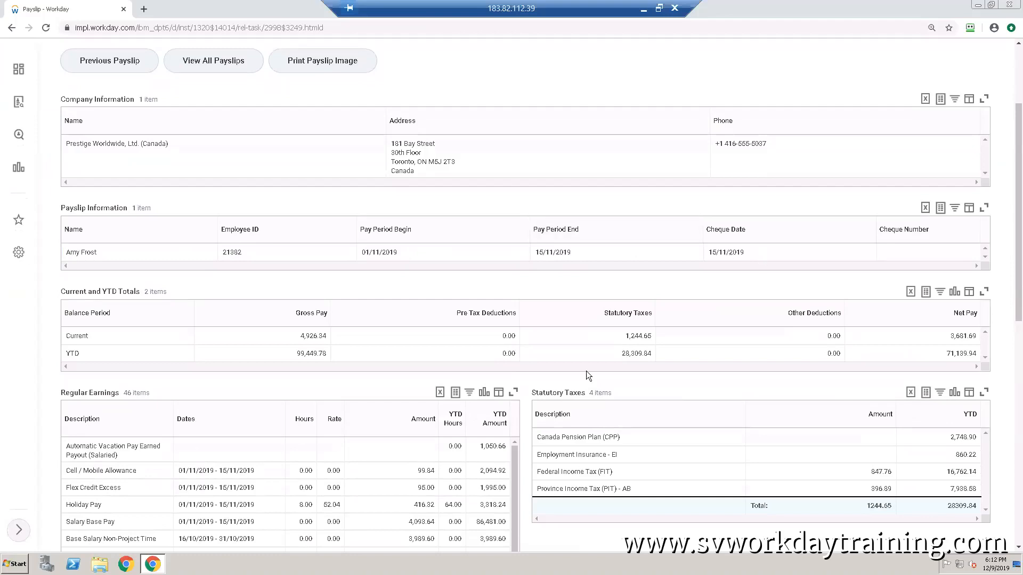
scroll(193, 370, "up", 2)
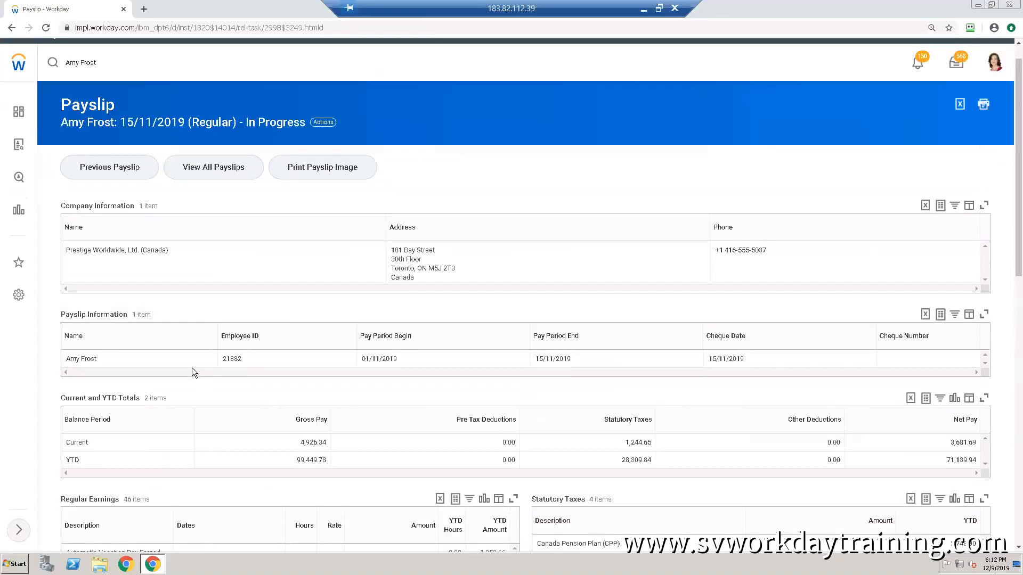
scroll(192, 367, "down", 1)
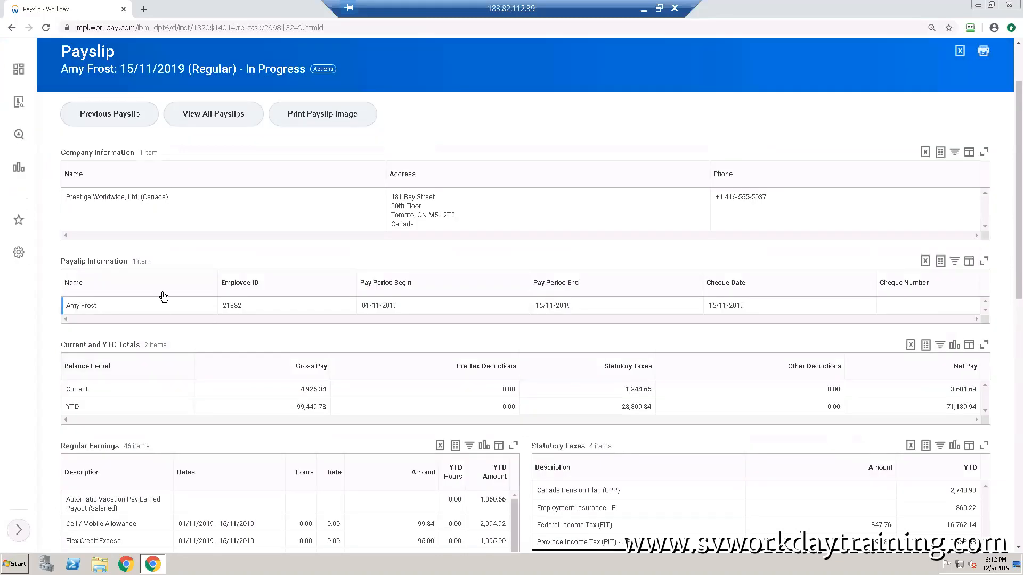
scroll(175, 333, "down", 2)
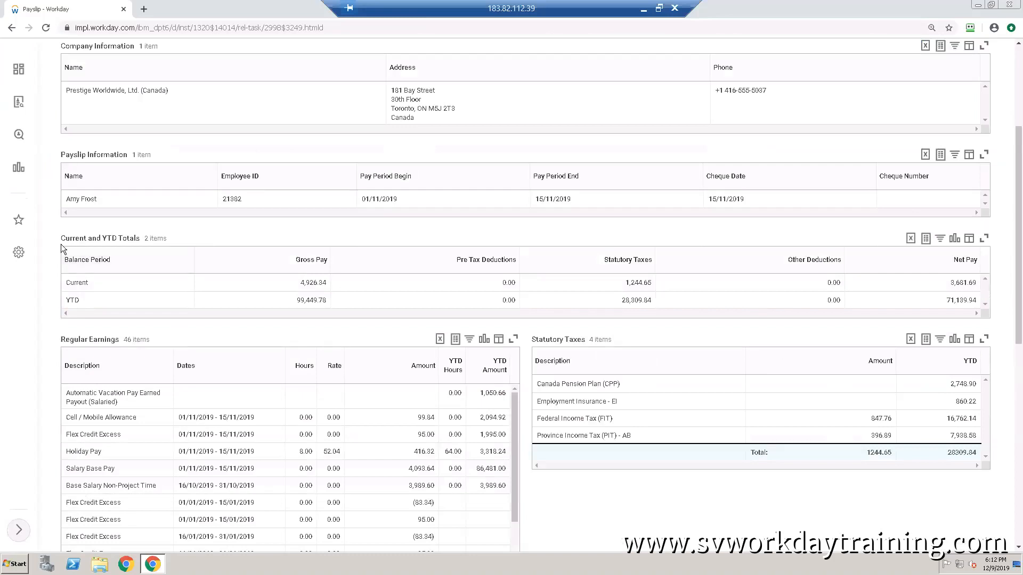
scroll(174, 306, "down", 2)
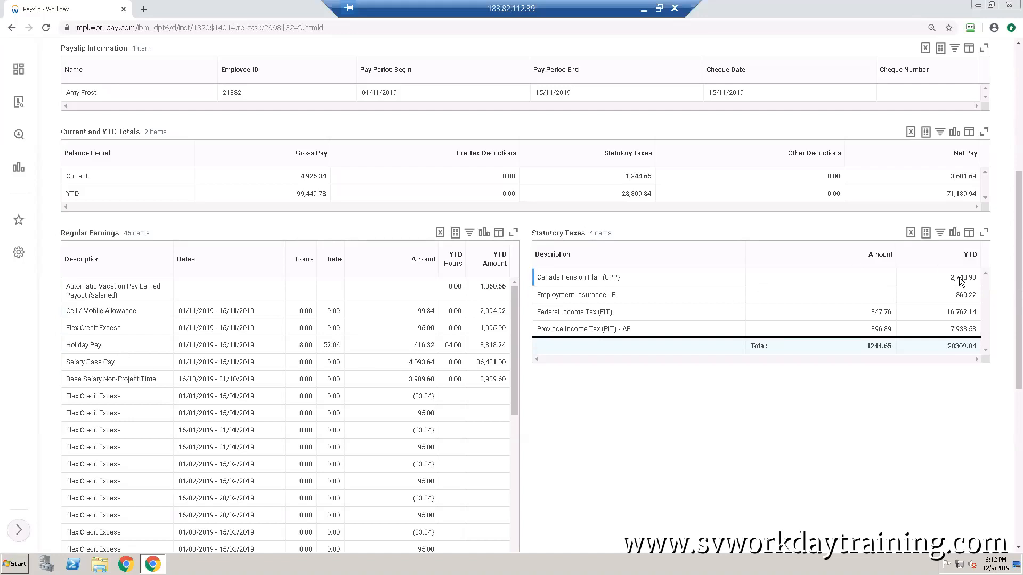
left_click_drag(1013, 272, 1013, 238)
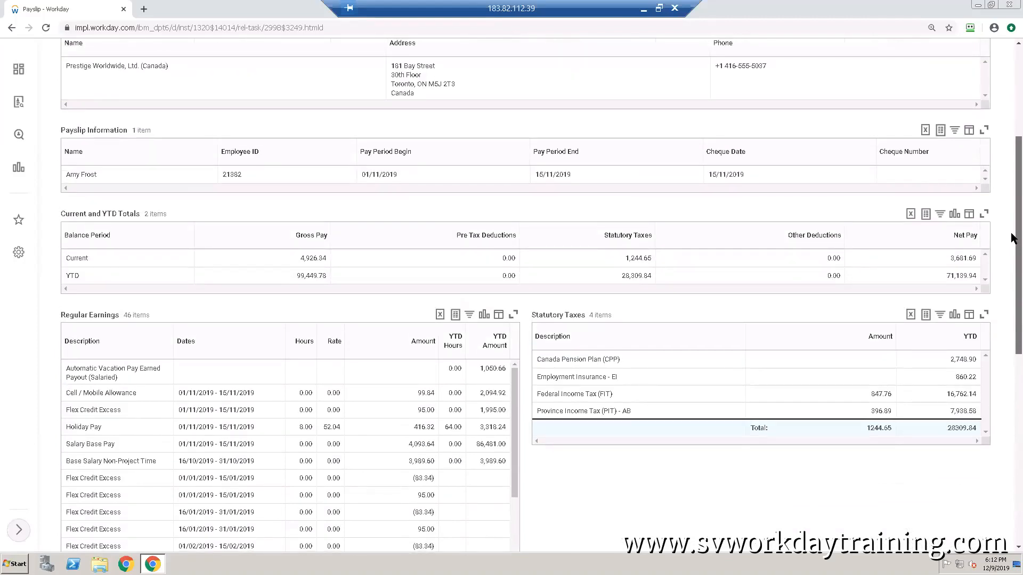
Step: Examine the payslip's regular earnings entries and compare them with the statutory taxes and current and YTD totals
scroll(522, 344, "down", 3)
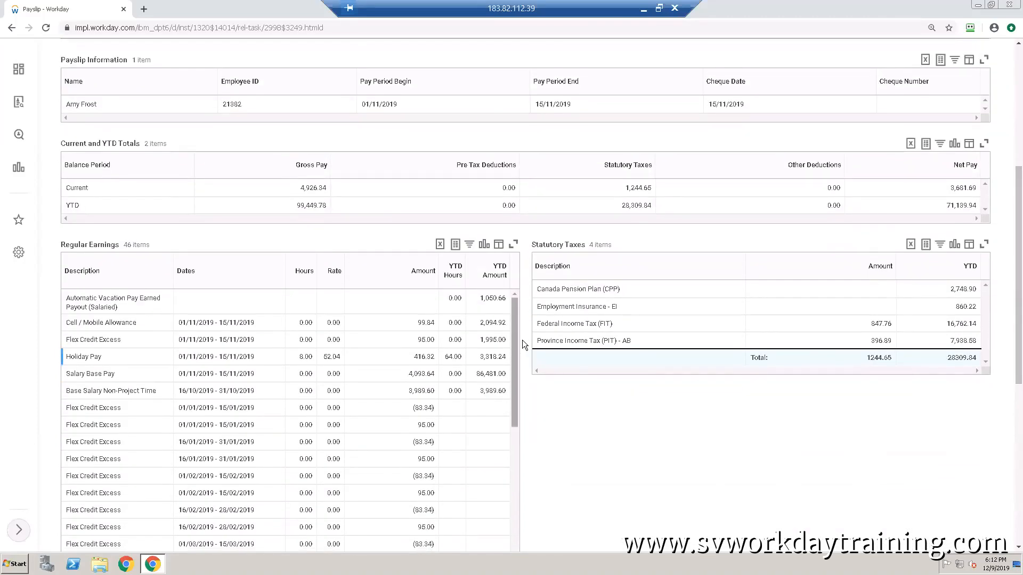
left_click_drag(511, 365, 509, 333)
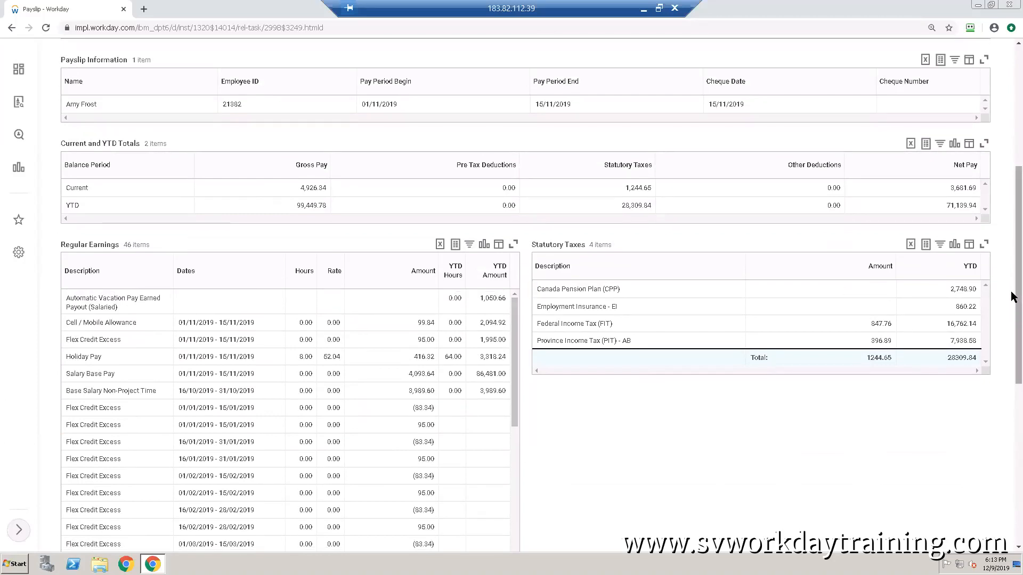
mouse_move(1014, 297)
left_mouse_down()
mouse_move(1014, 449)
mouse_move(1014, 307)
left_mouse_up()
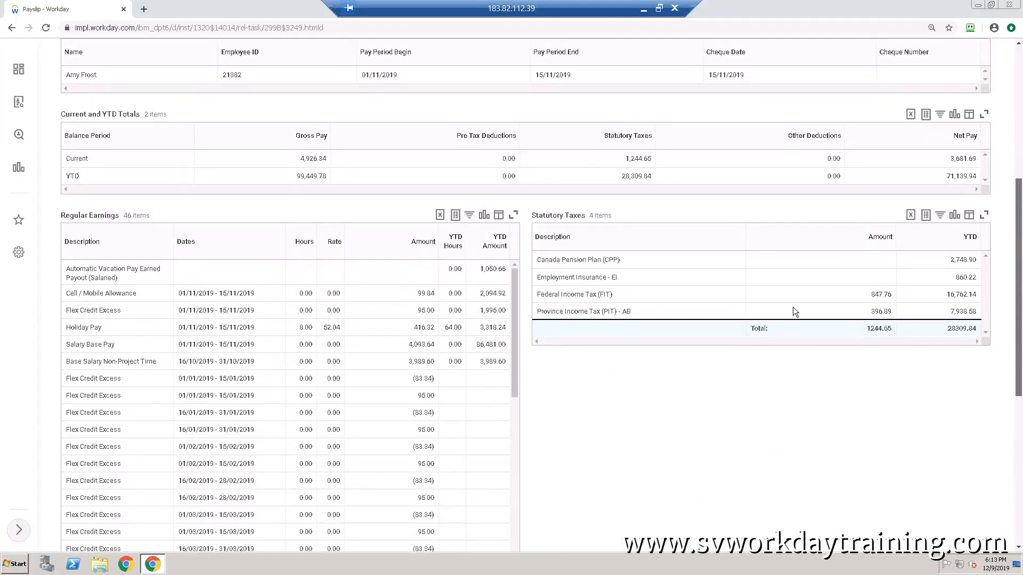
left_click(393, 269)
scroll(393, 267, "up", 3)
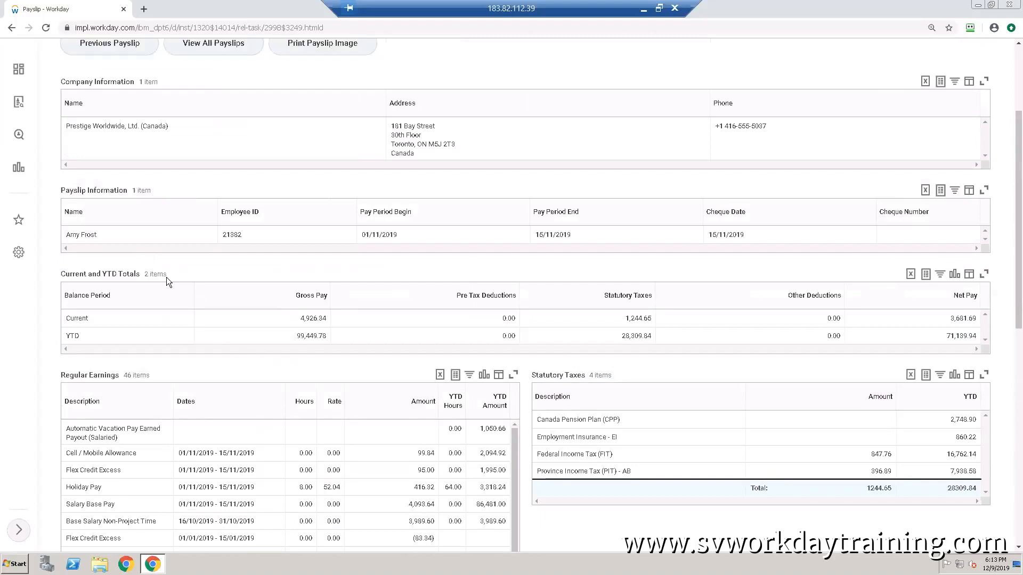
scroll(169, 282, "down", 2)
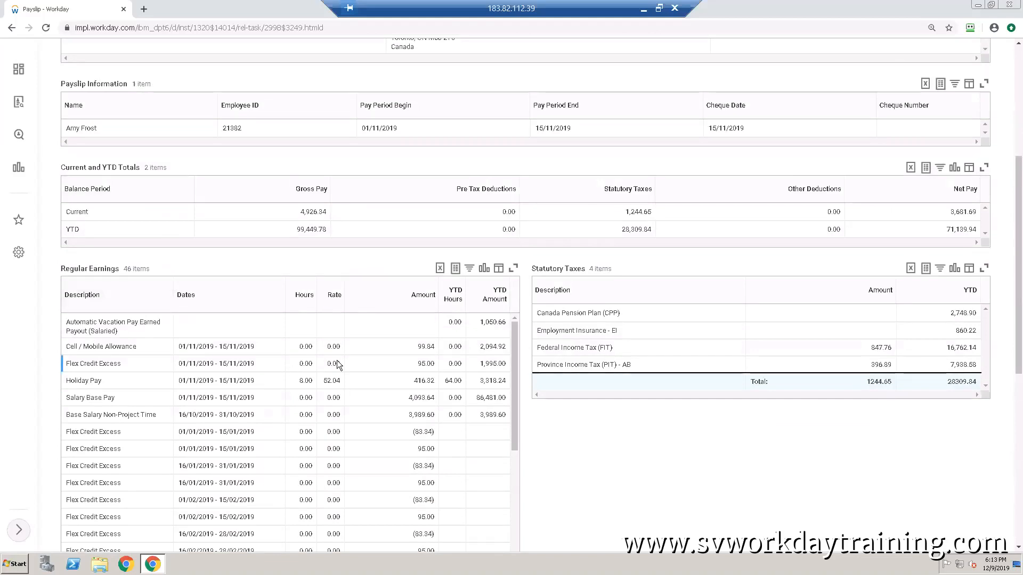
scroll(336, 387, "down", 2)
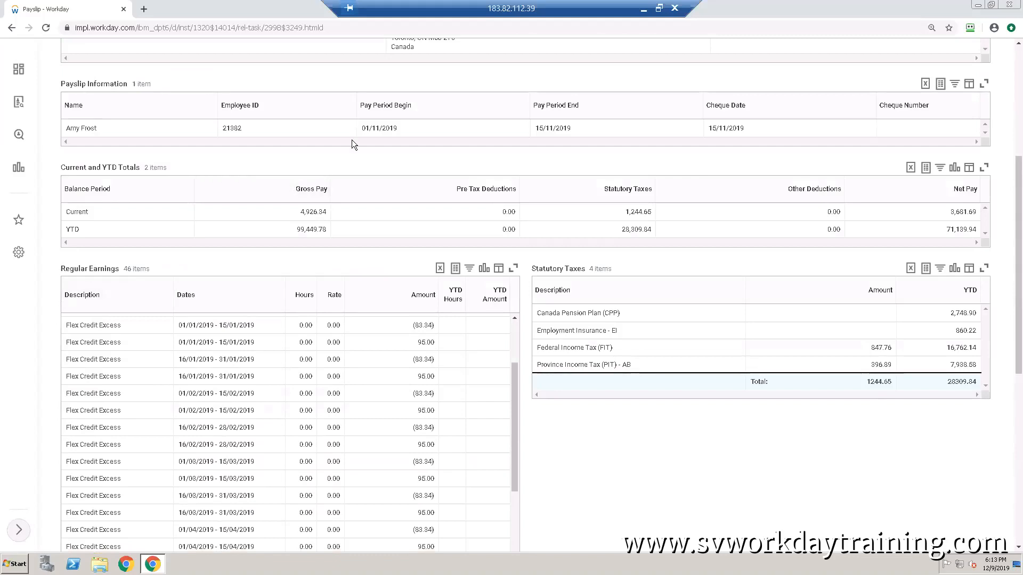
left_click(506, 333)
left_click_drag(514, 421, 507, 334)
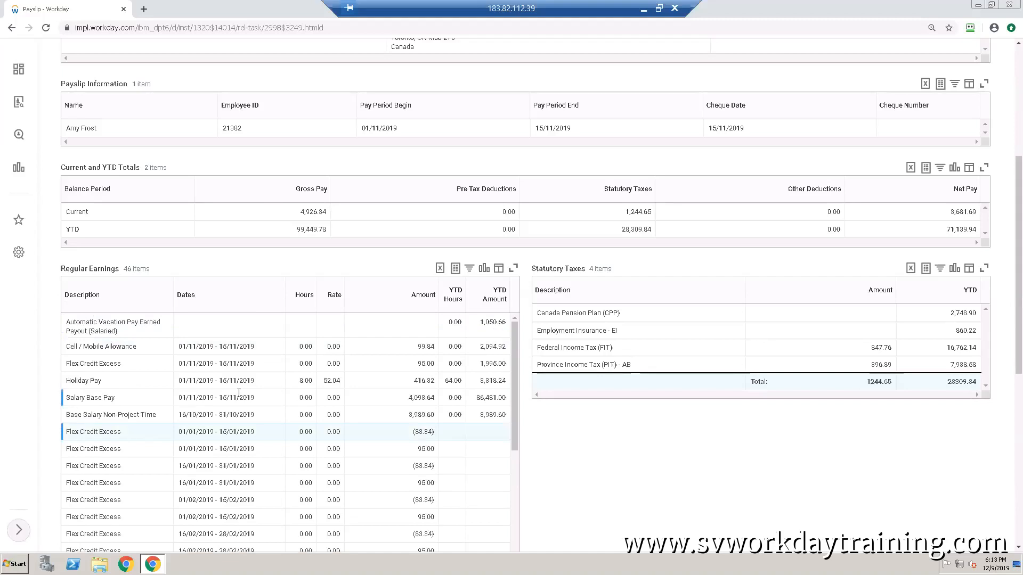
scroll(238, 393, "up", 4)
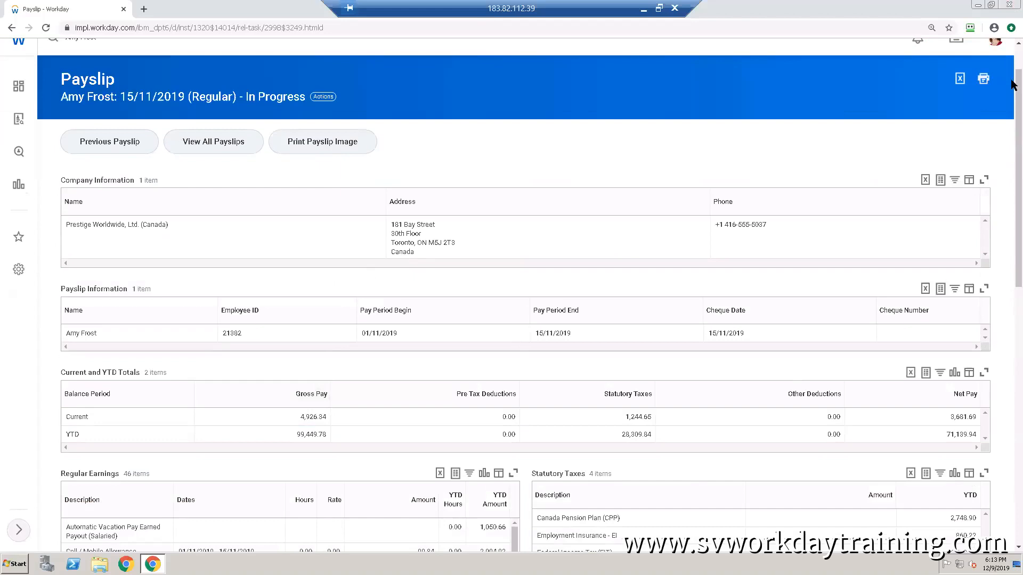
scroll(1013, 65, "up", 1)
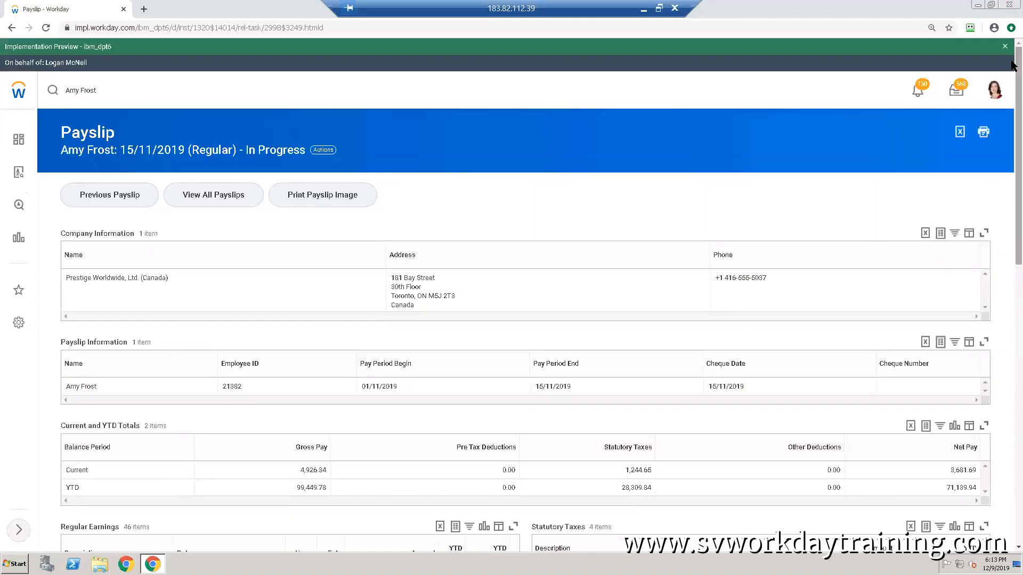
left_click_drag(1011, 63, 1011, 100)
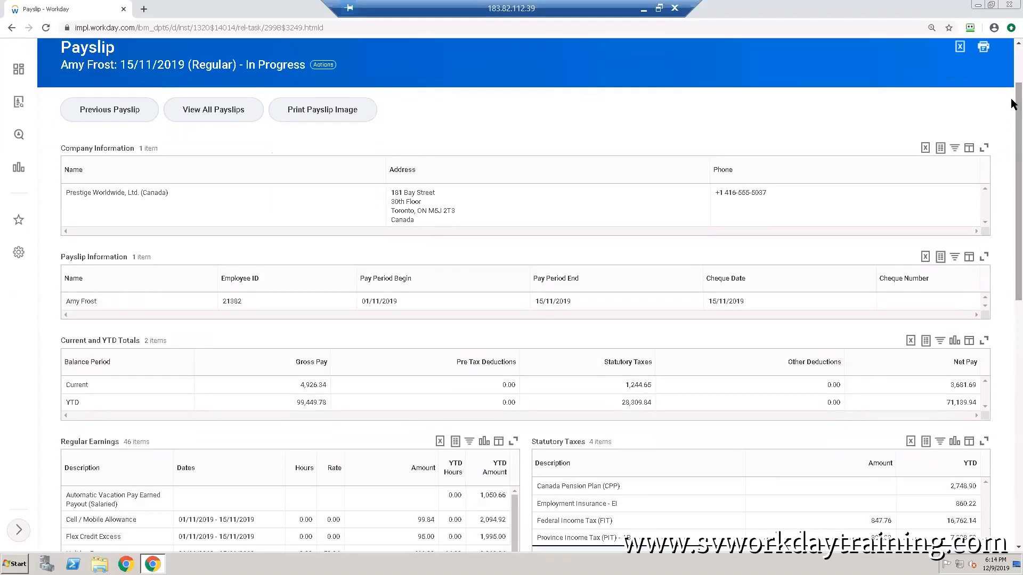
left_click_drag(1012, 104, 1012, 166)
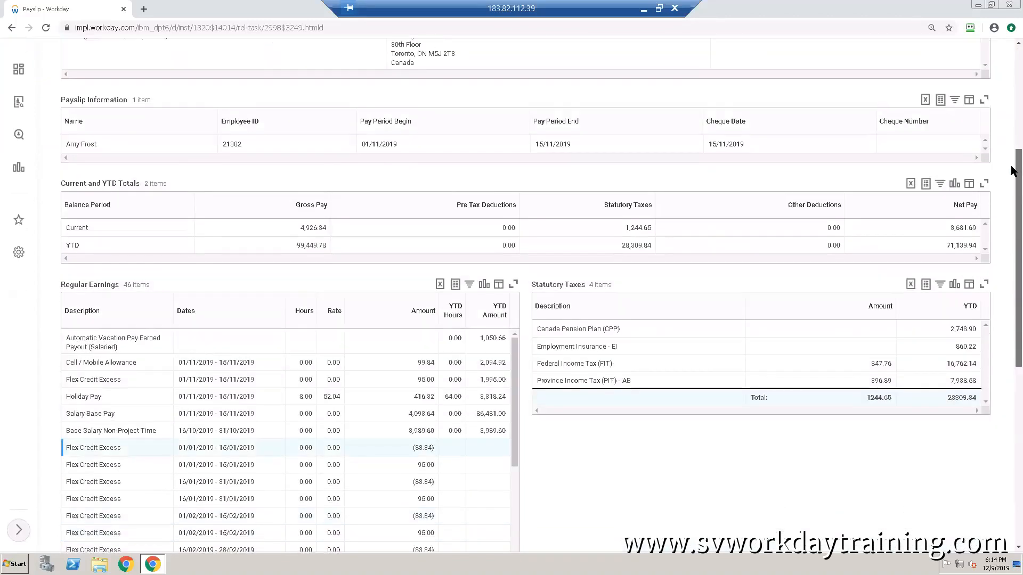
scroll(1012, 80, "up", 5)
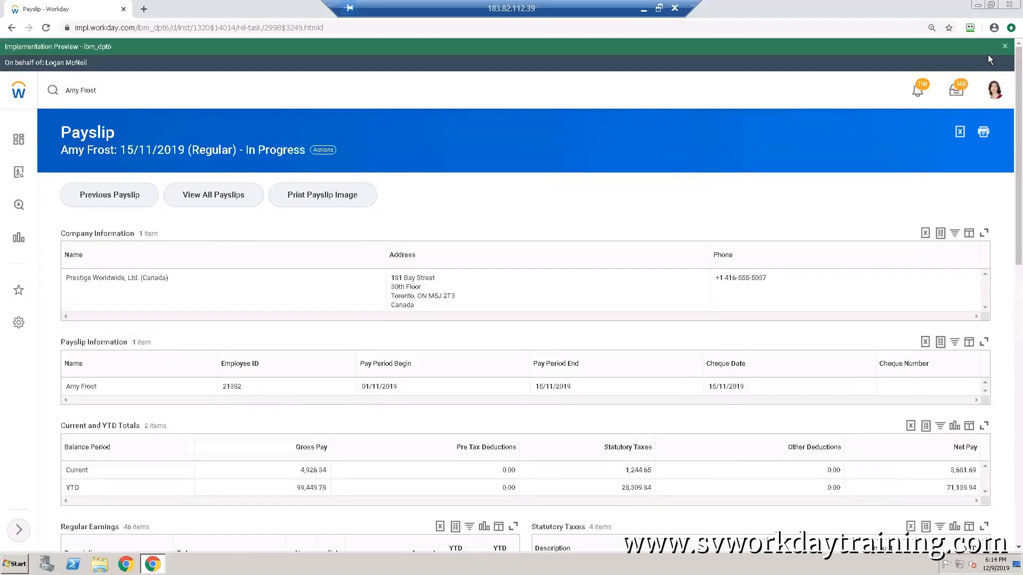
Step: Return to the home page and open the Run Pay Complete task from the Pay Cycle Command Center
left_click(996, 95)
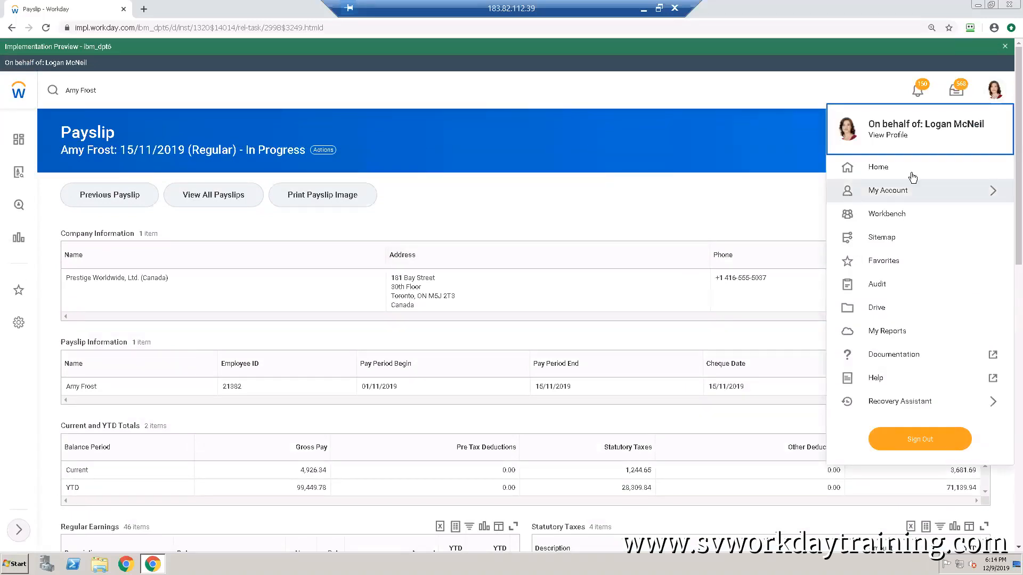
left_click(882, 174)
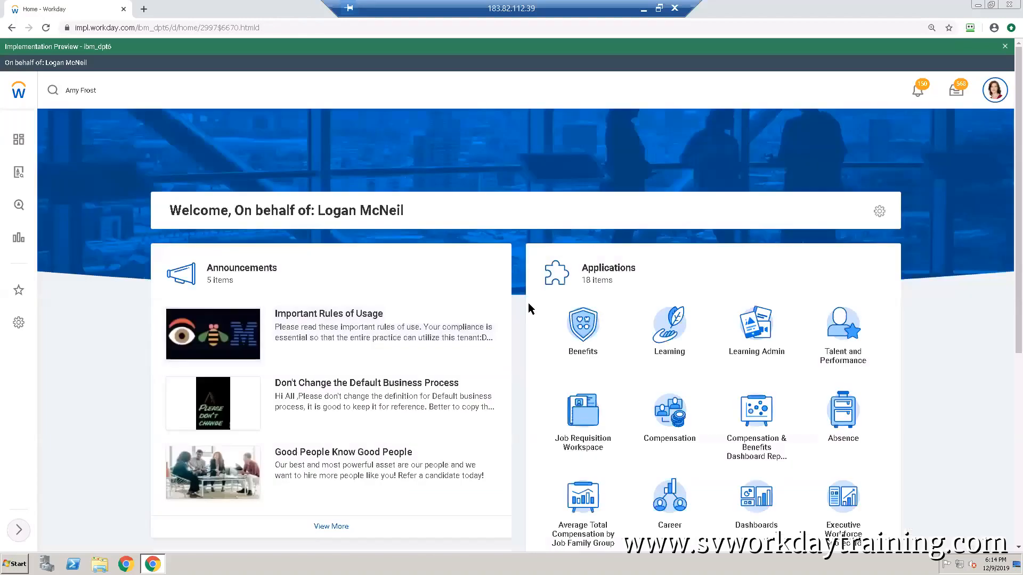
scroll(533, 308, "down", 5)
left_click(589, 363)
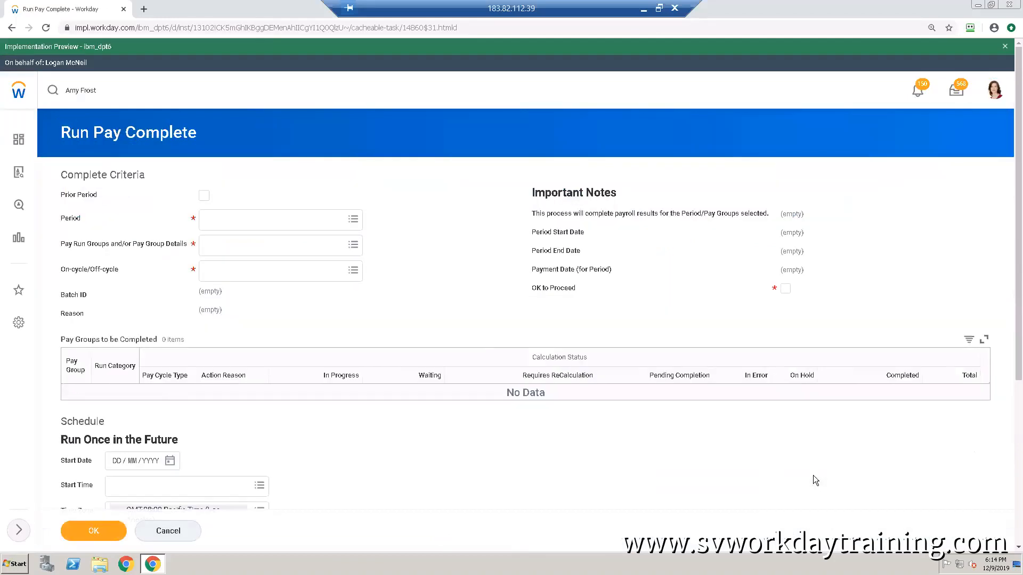
Step: Set the period to 01/11/2019 - 15/11/2019 (Semi-monthly) and the pay group detail to CAN Semi-monthly: Regular (Semi-monthly)
left_click(230, 220)
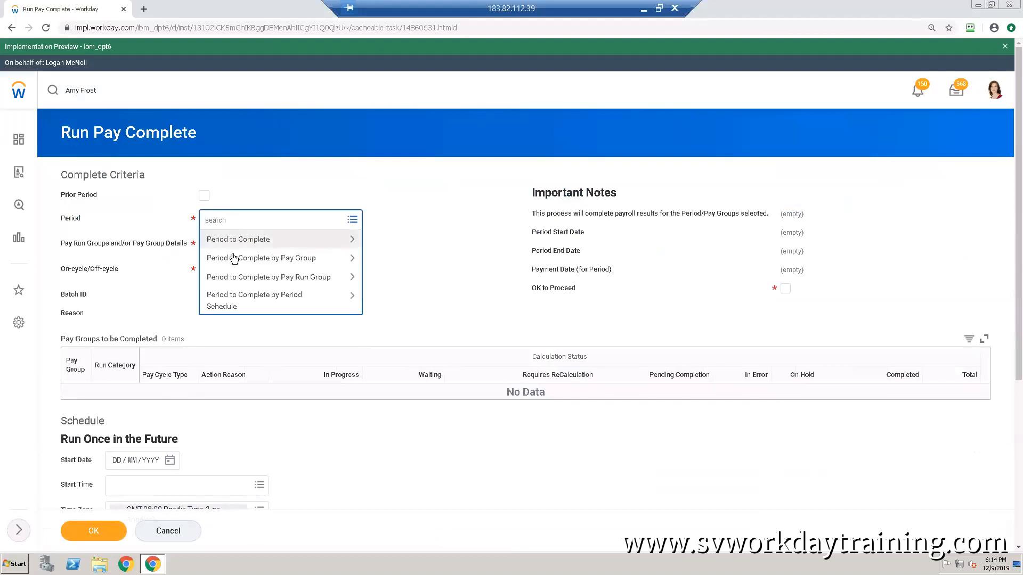
left_click(235, 273)
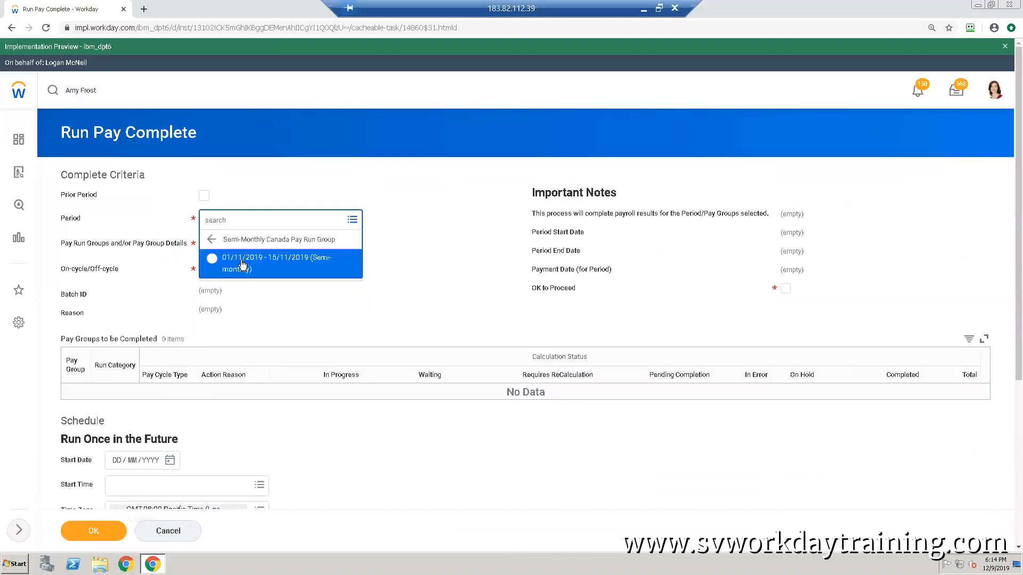
left_click(216, 261)
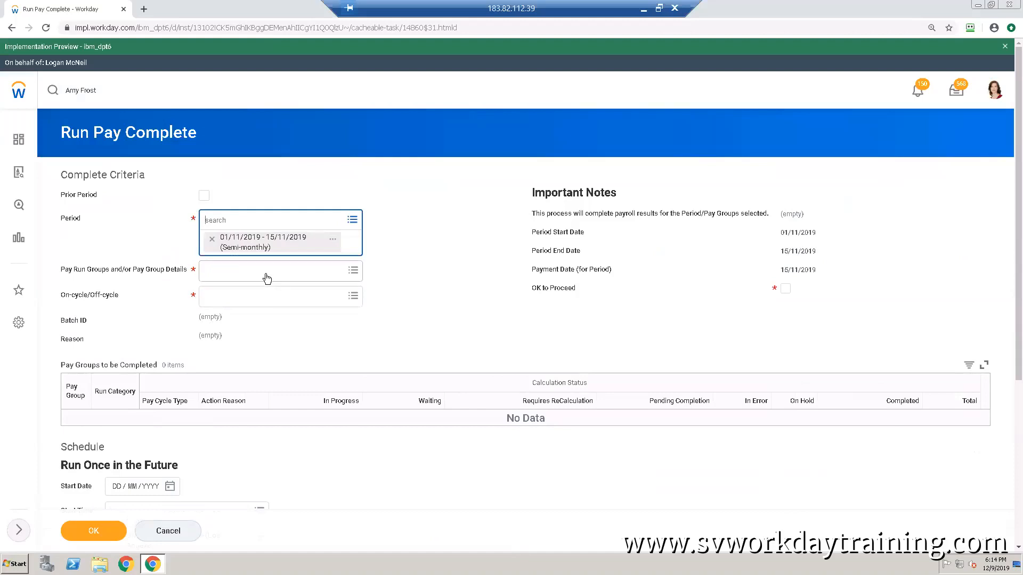
left_click(266, 275)
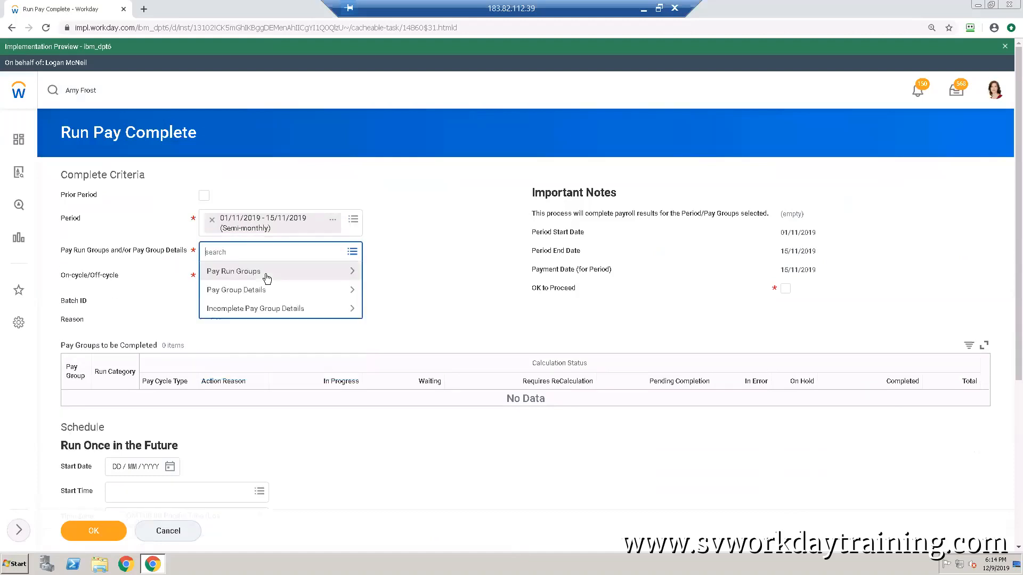
left_click(261, 293)
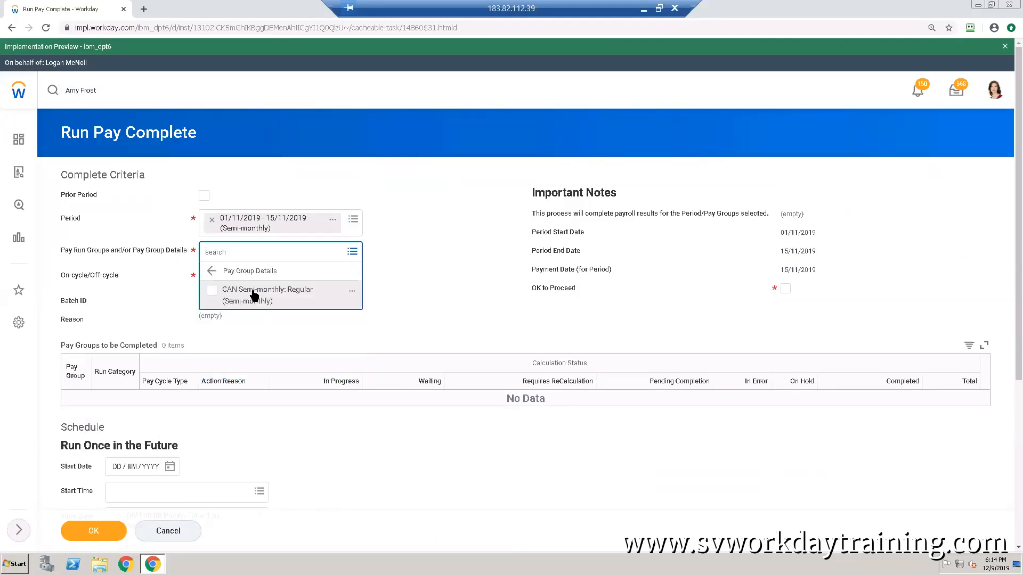
left_click(258, 294)
left_click(395, 352)
Step: Review the pay groups to be completed, approve with OK to Proceed, and submit the Run Pay Complete process
scroll(395, 356, "down", 1)
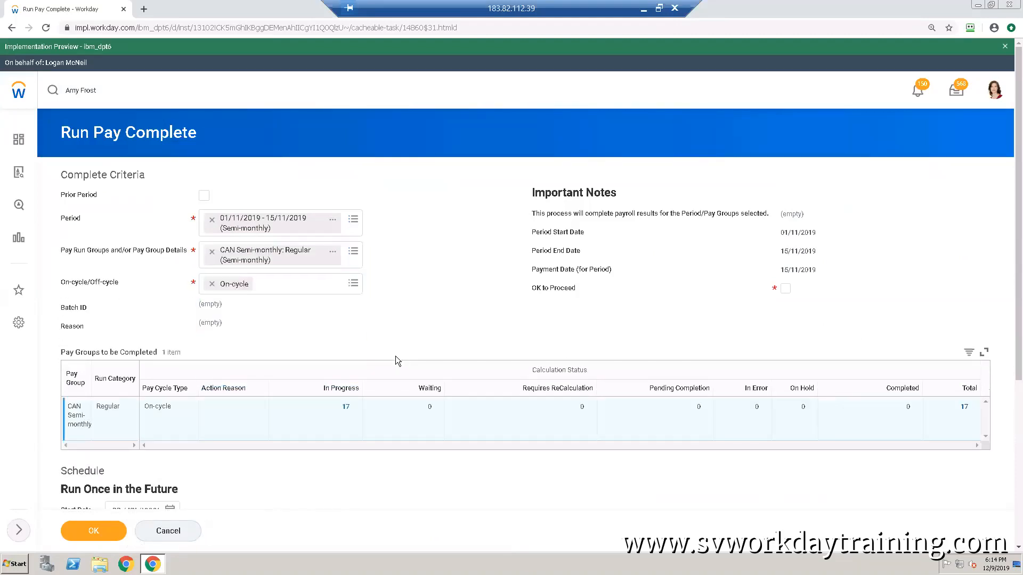
scroll(293, 234, "down", 2)
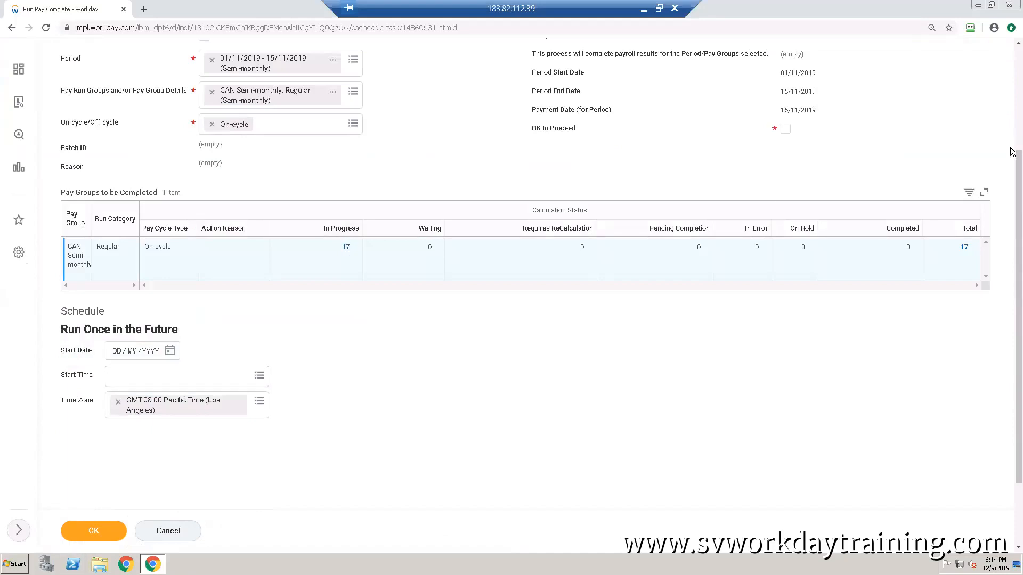
scroll(1012, 162, "up", 3)
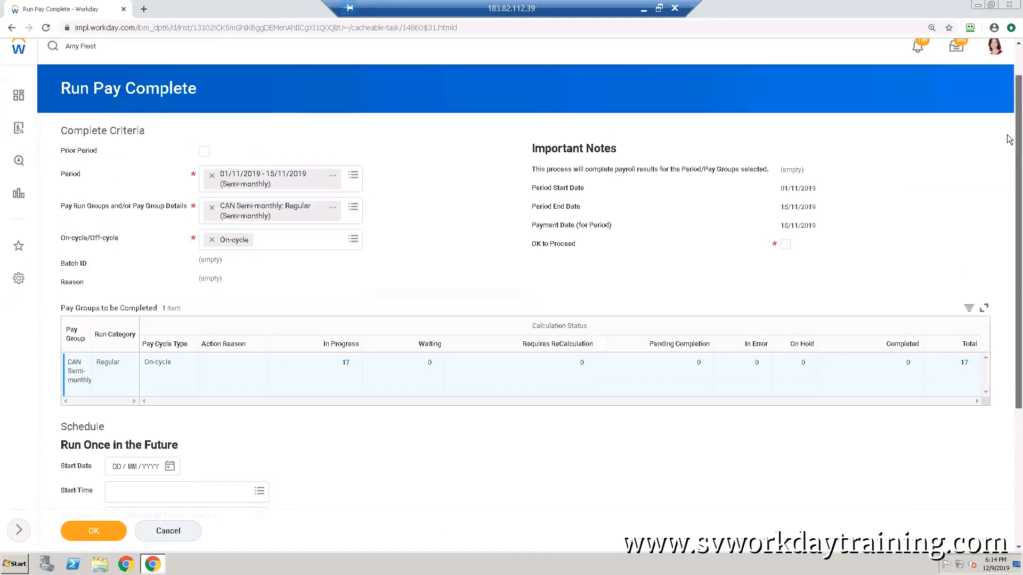
scroll(1004, 168, "down", 3)
left_click_drag(1002, 168, 1002, 185)
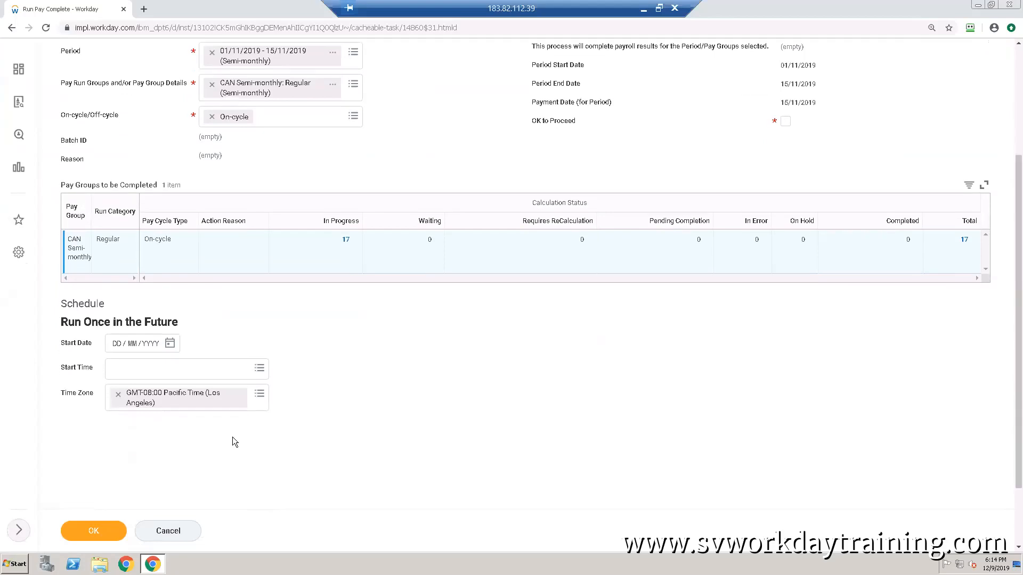
left_click(84, 533)
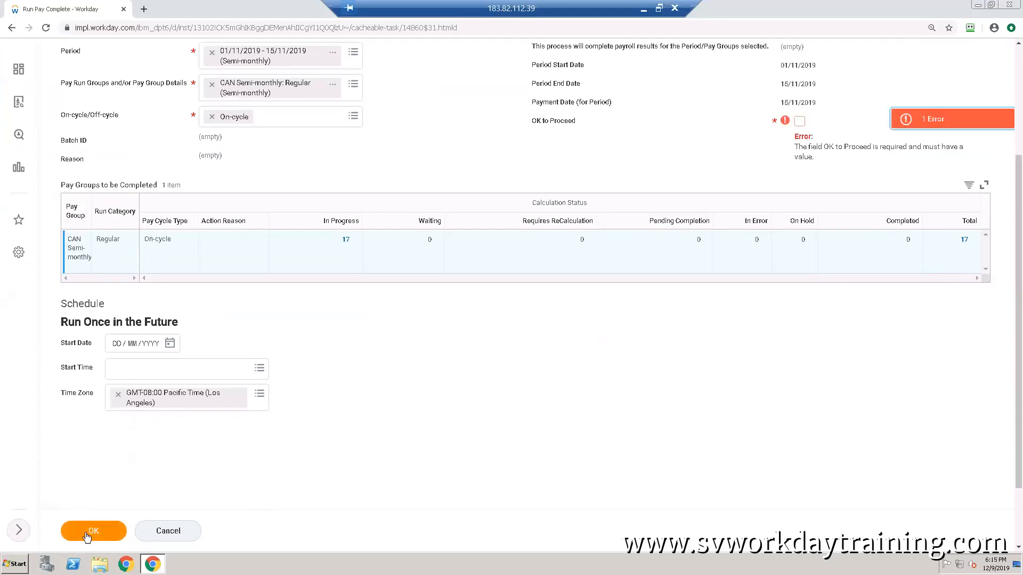
left_click(800, 122)
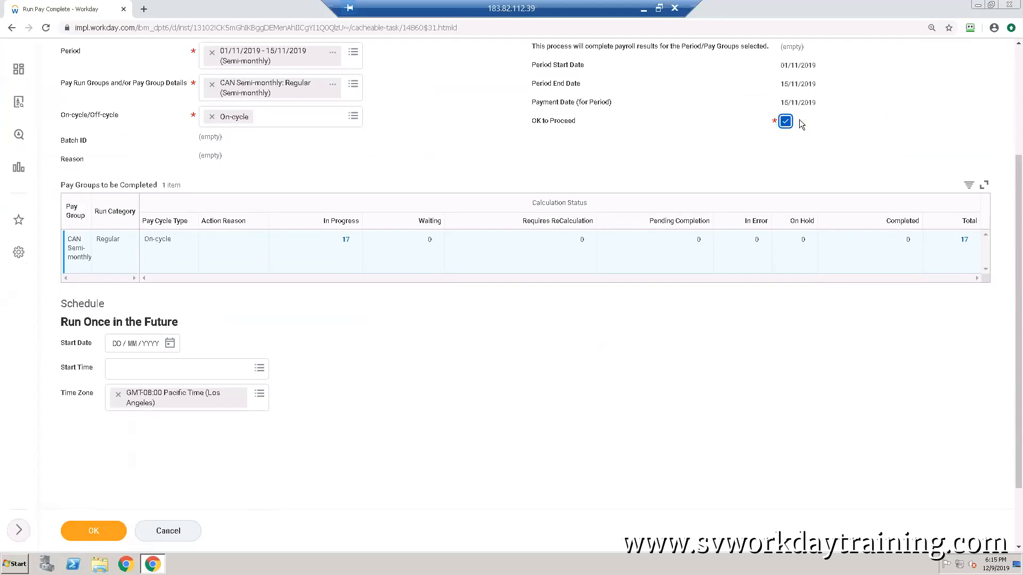
left_click(88, 534)
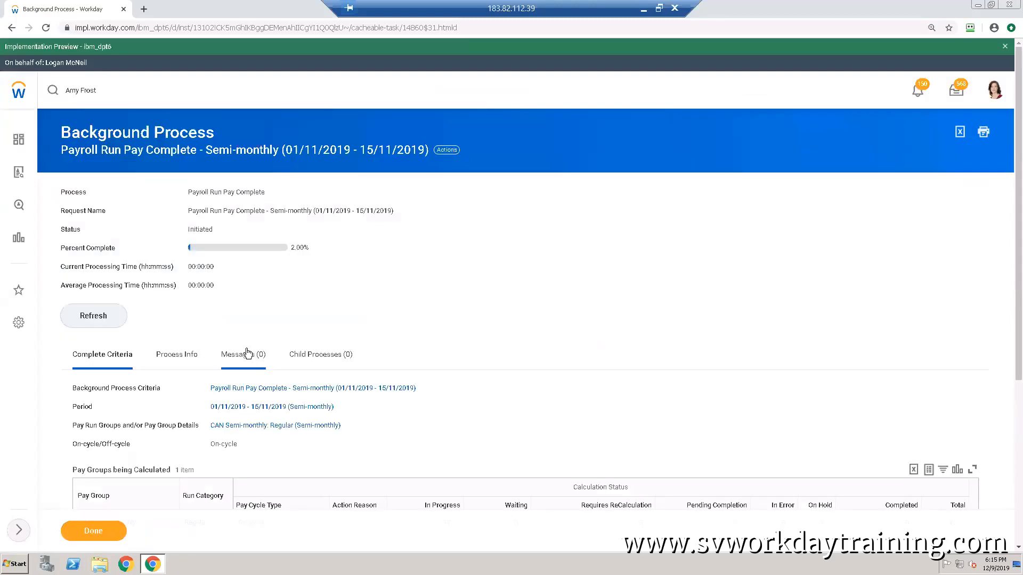
Step: Refresh the Payroll Run Pay Complete background process and examine its status, complete criteria, and pay group calculation statuses
left_click(89, 324)
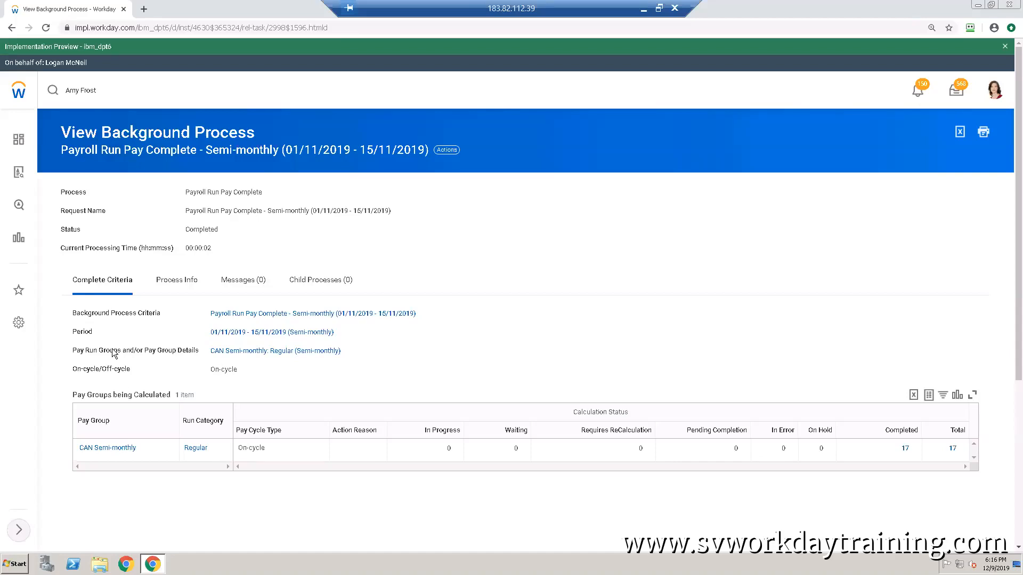
scroll(128, 411, "down", 2)
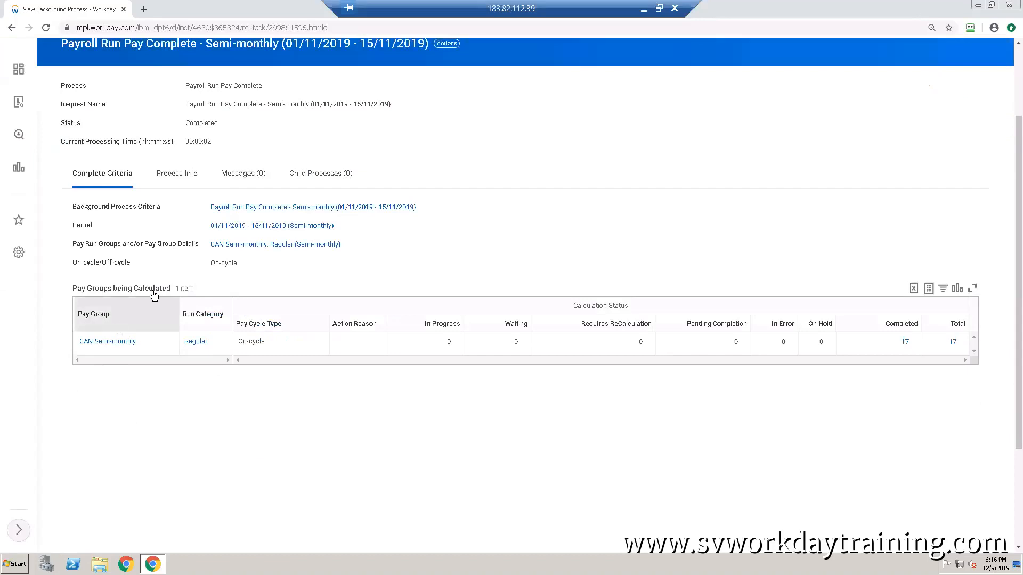
scroll(154, 295, "up", 2)
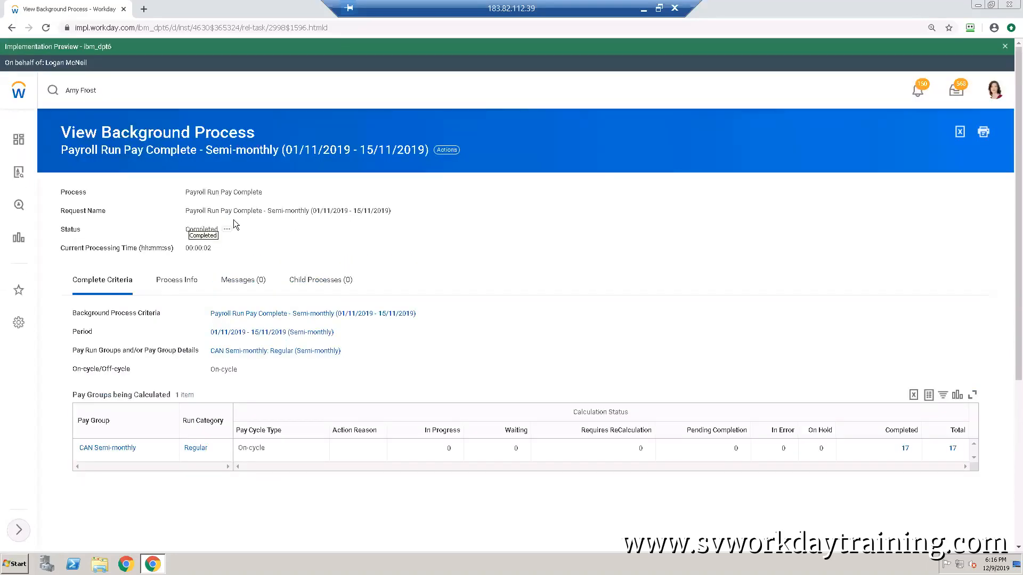
scroll(303, 290, "down", 3)
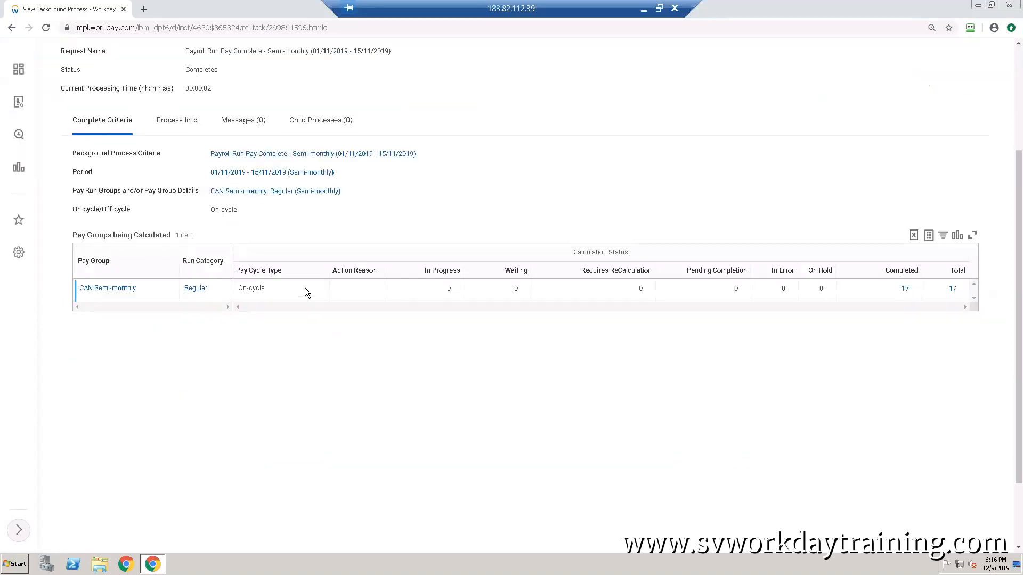
scroll(304, 292, "up", 2)
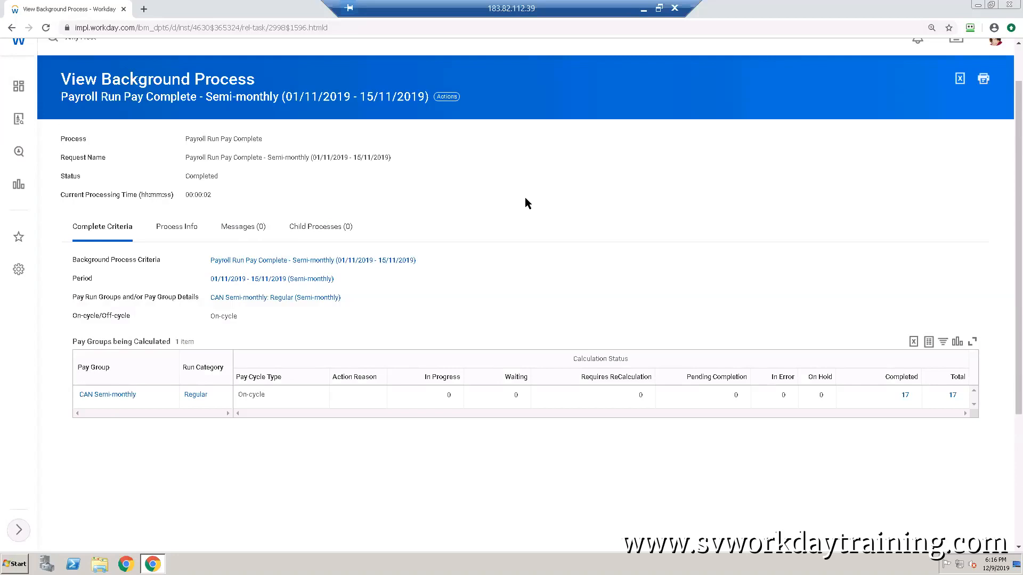
scroll(525, 198, "down", 3)
scroll(526, 199, "up", 3)
scroll(1012, 67, "up", 1)
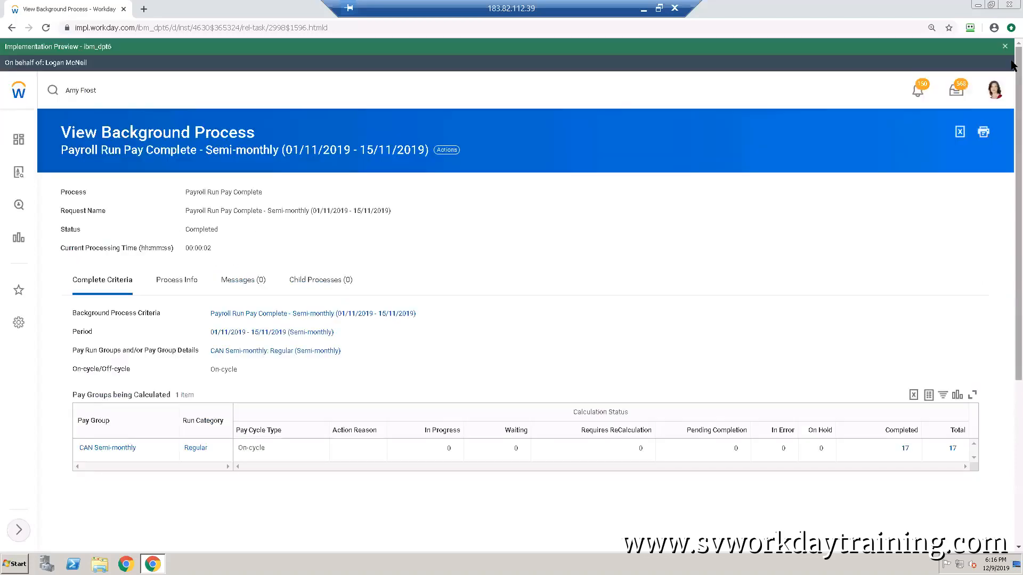
Step: View the Payroll Accounting by Company/Period criteria from the Pay Cycle Command Center, cancelling without running the report
left_click(998, 93)
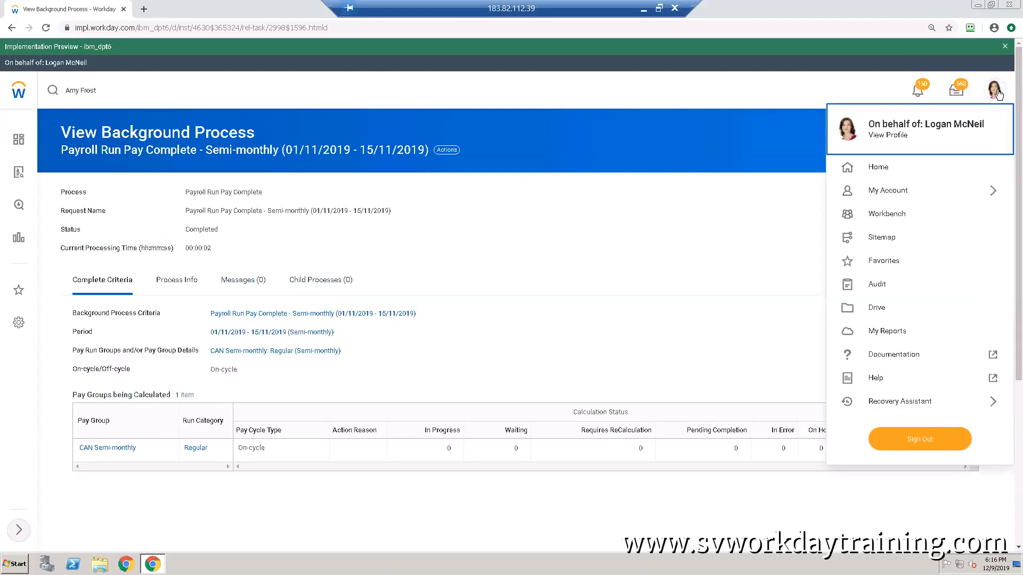
left_click(893, 171)
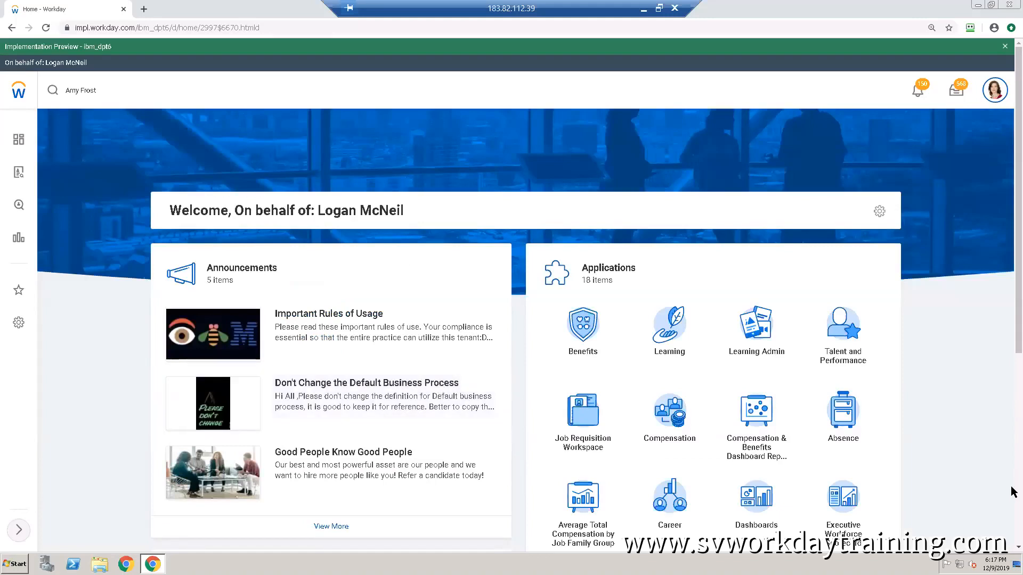
scroll(1013, 491, "down", 6)
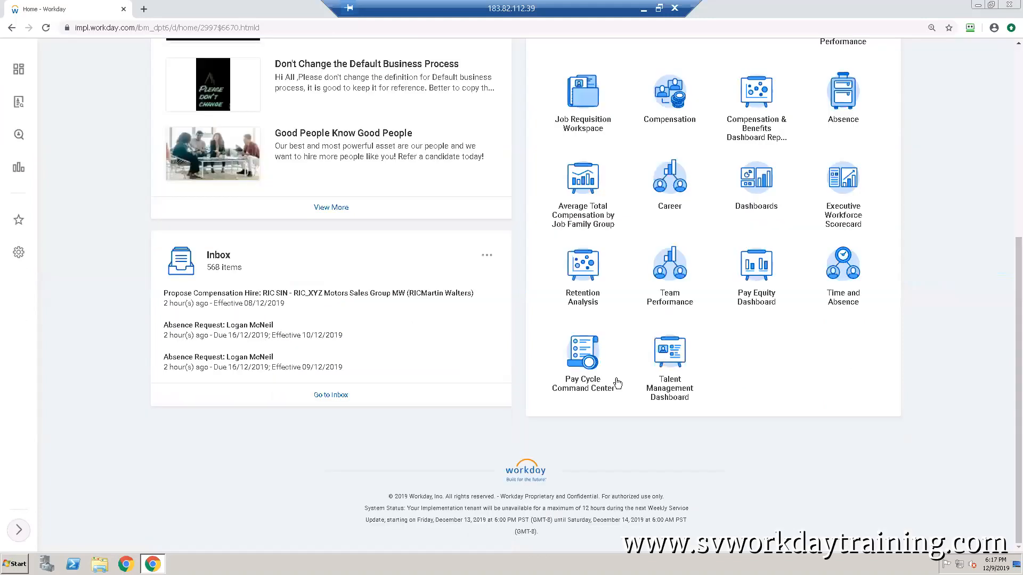
left_click(583, 361)
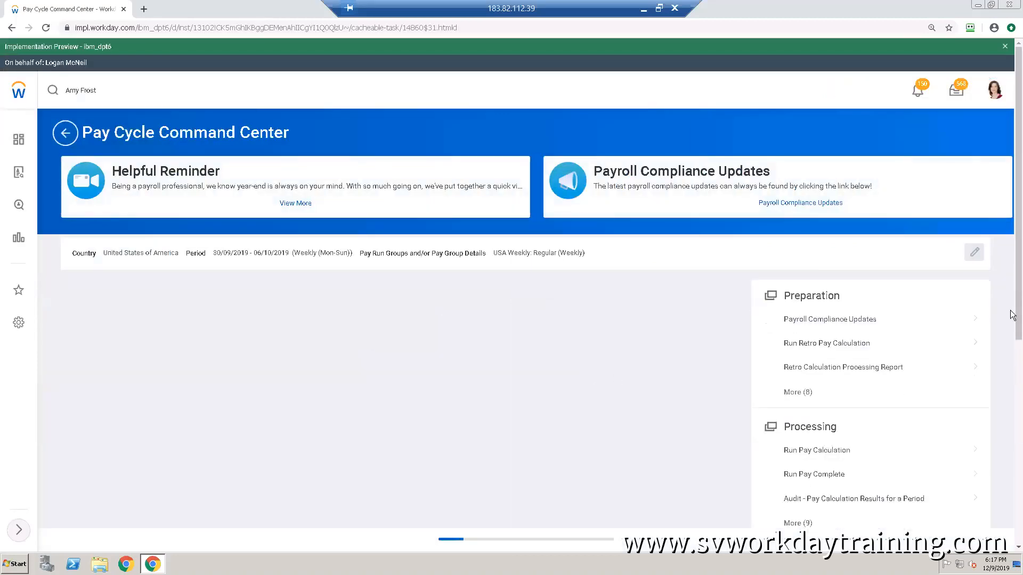
scroll(1014, 288, "down", 4)
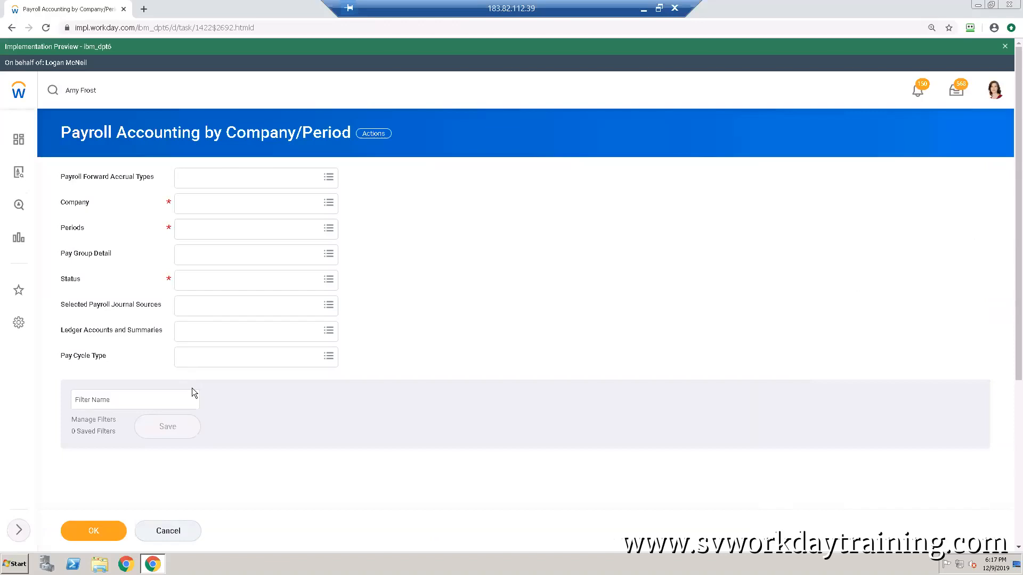
left_click(167, 531)
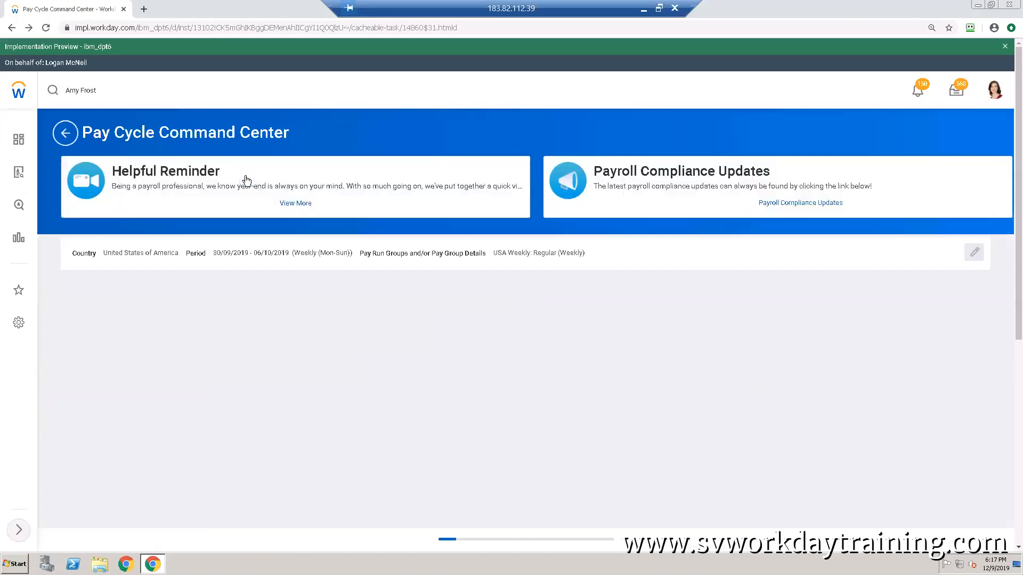
Step: Clear the worker's name from the global search and search for Configure instead
left_click(106, 88)
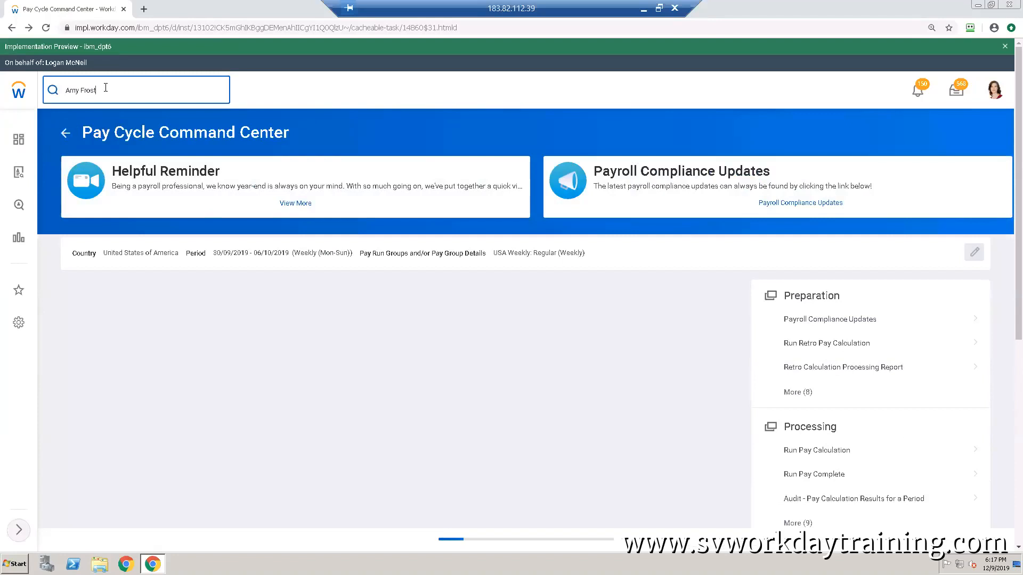
key("BackSpace")
key("BackSpace")
key("BackSpace")
key("BackSpace")
key("BackSpace")
key("BackSpace")
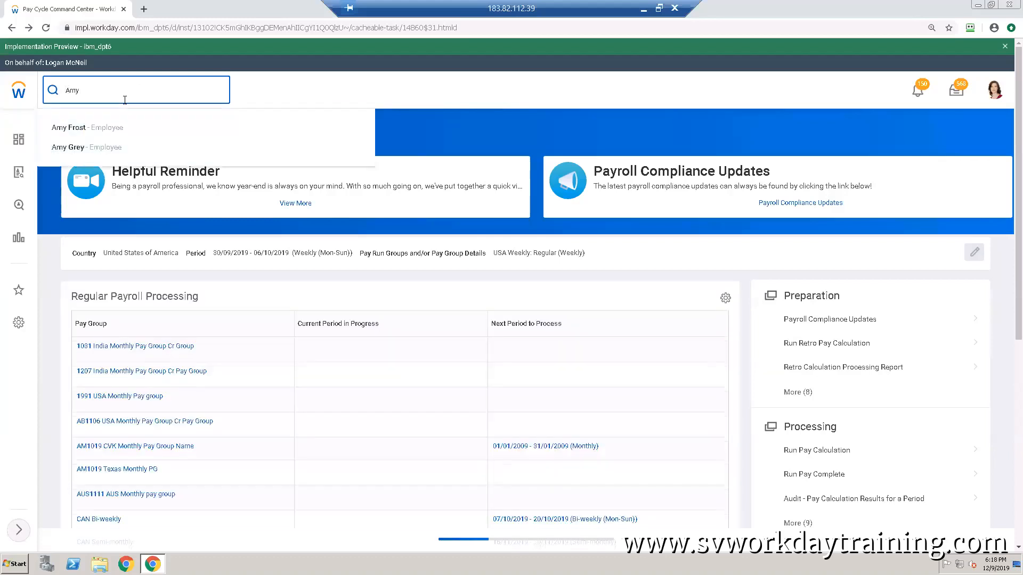
key("BackSpace")
key("BackSpace")
key("BackSpace")
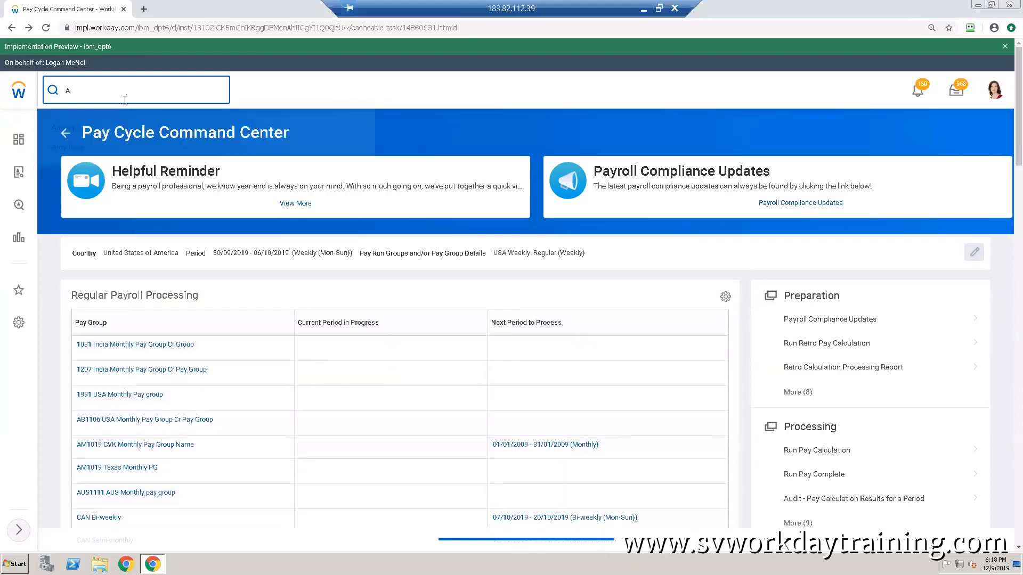
type("Configure")
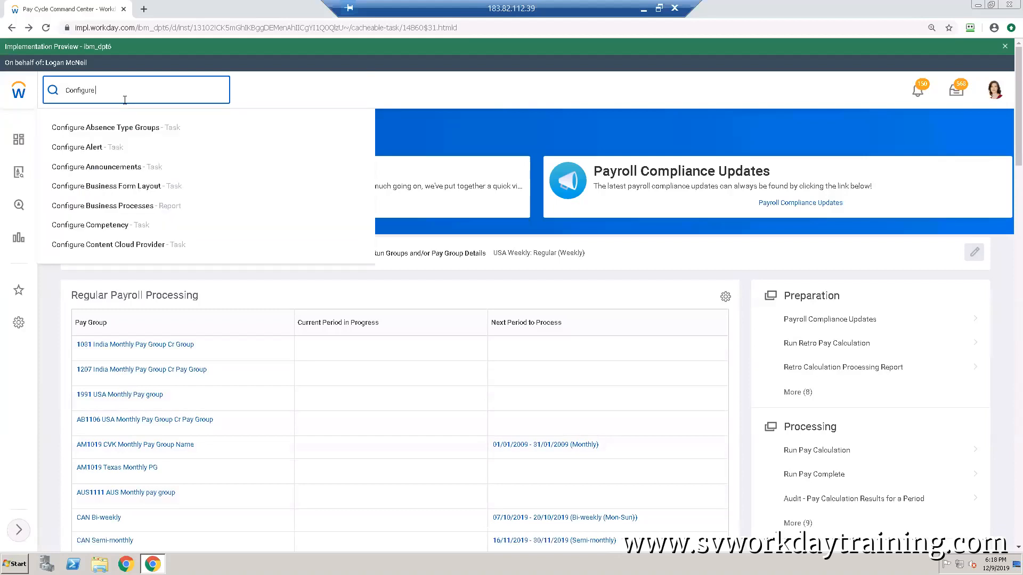
Step: Search for Configure Tenant tasks, then reduce the search term to Configure
type(" Tenan")
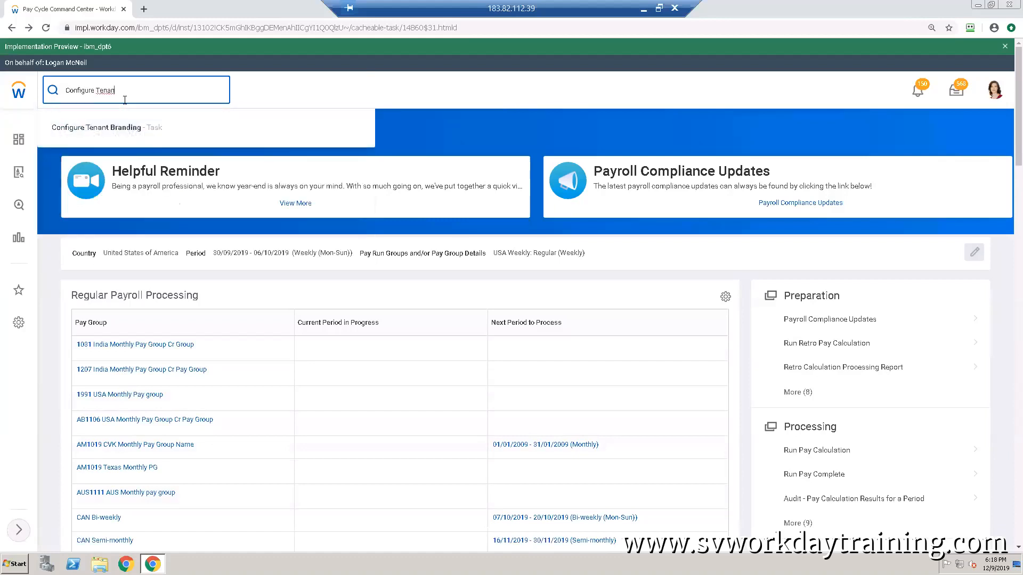
key("BackSpace")
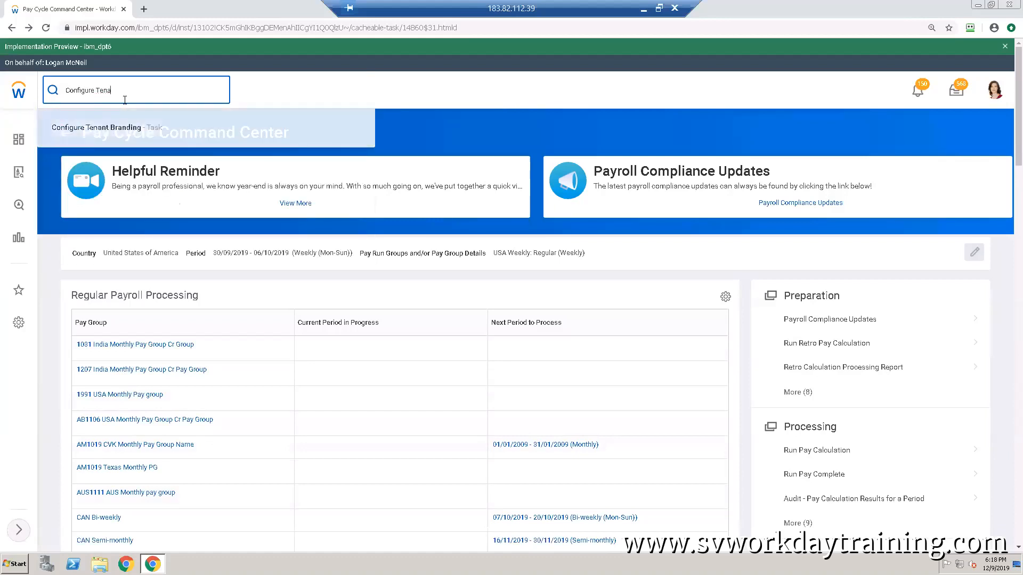
type("nts")
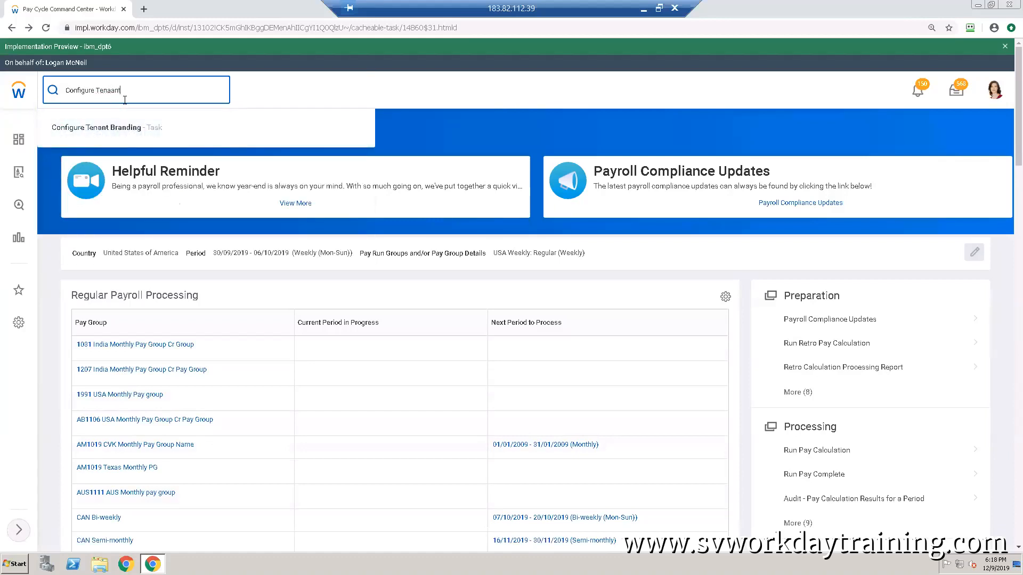
key("BackSpace")
key("BackSpace")
key("BackSpace")
type("nt")
key("BackSpace")
key("BackSpace")
key("BackSpace")
key("BackSpace")
key("BackSpace")
key("BackSpace")
key("BackSpace")
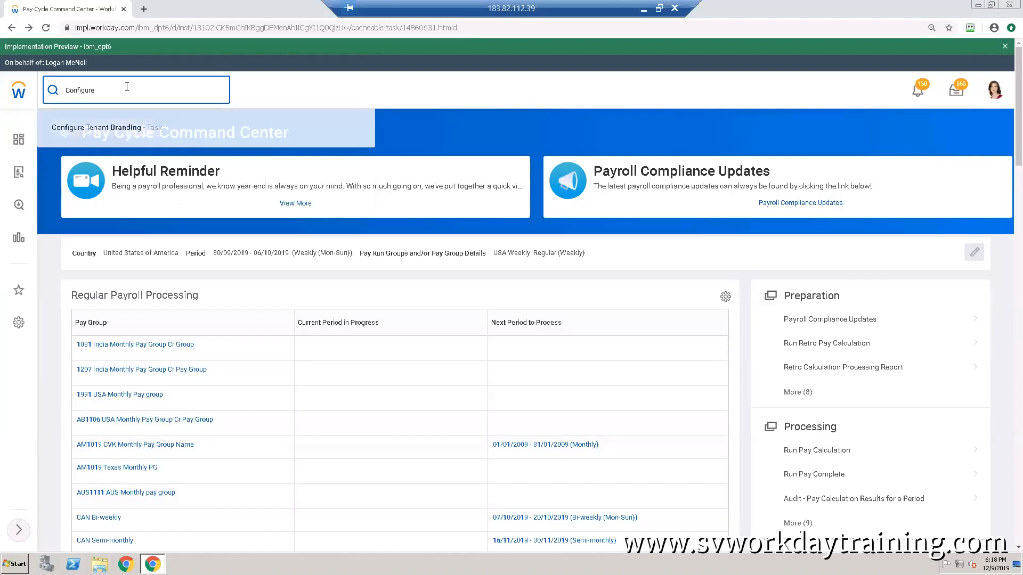
Step: Try searching for Configure HCM, Configure Pay and Configure Payroll Tenant tasks
type("HCm")
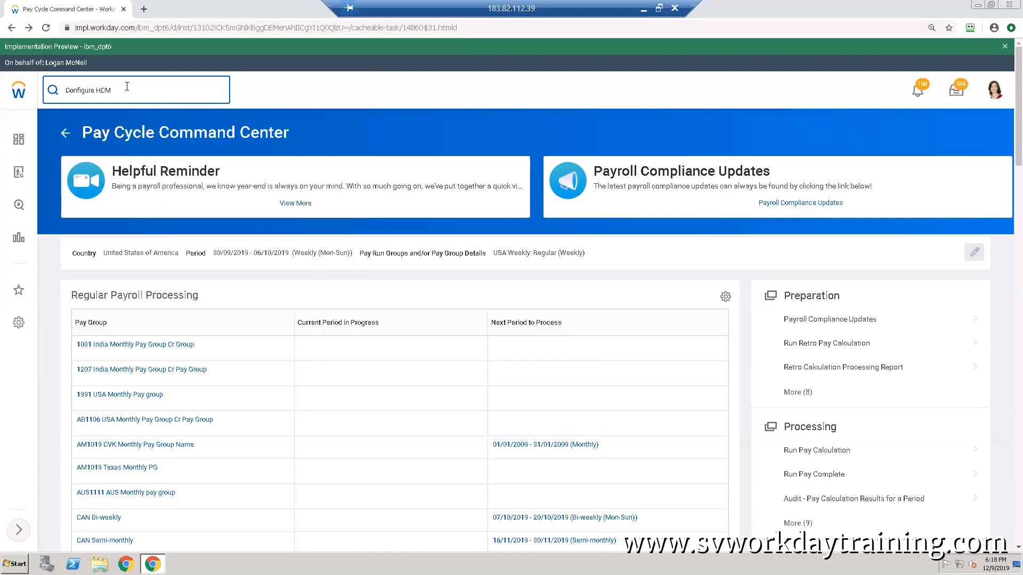
key("BackSpace")
key("BackSpace")
key("BackSpace")
key("BackSpace")
type("P")
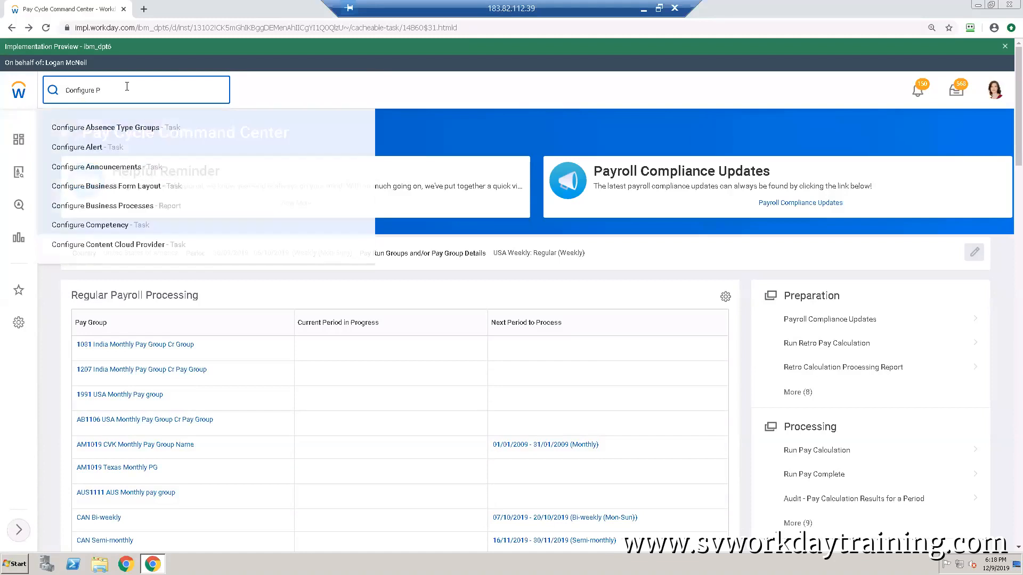
type("ay")
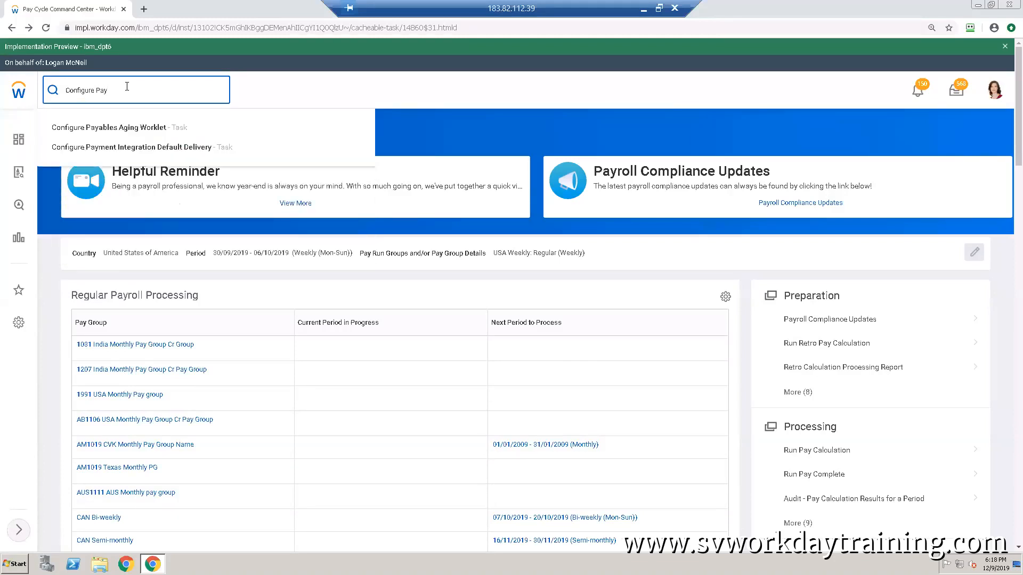
type("roll Tenant")
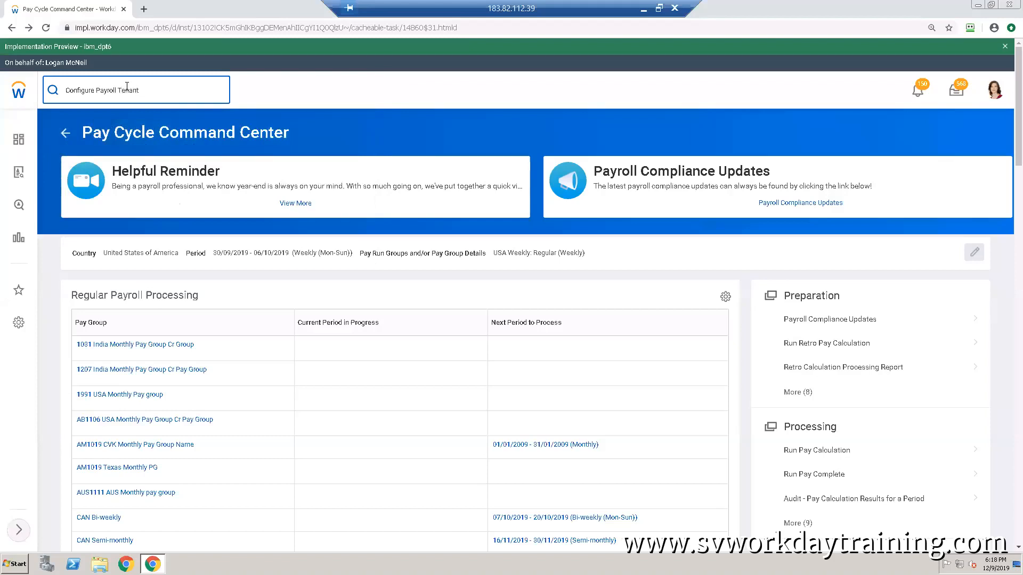
Step: Replace the payroll tenant search with Configure Tenant Pa, and cut it back to Configure
left_click(95, 91)
key("BackSpace")
key("BackSpace")
key("BackSpace")
key("BackSpace")
key("BackSpace")
key("BackSpace")
key("BackSpace")
key("BackSpace")
double_click(151, 93)
key("BackSpace")
key("BackSpace")
key("BackSpace")
type("onfigure")
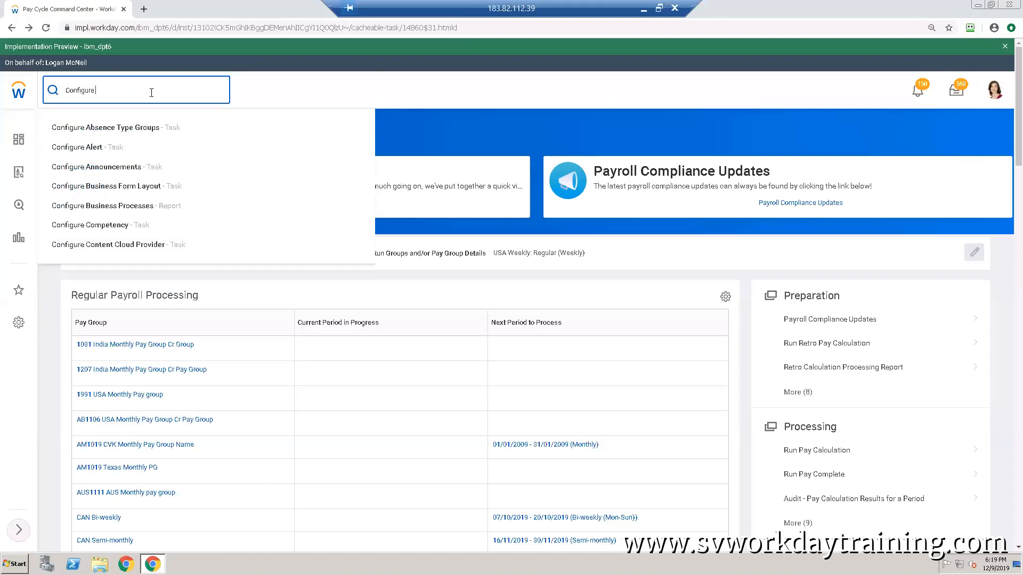
type("Tenan")
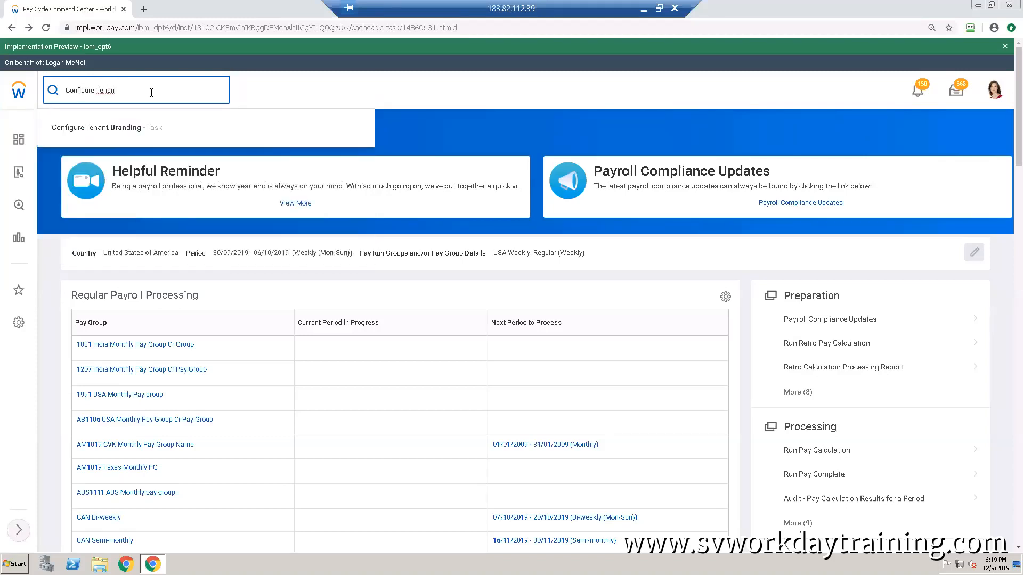
type("t Pa")
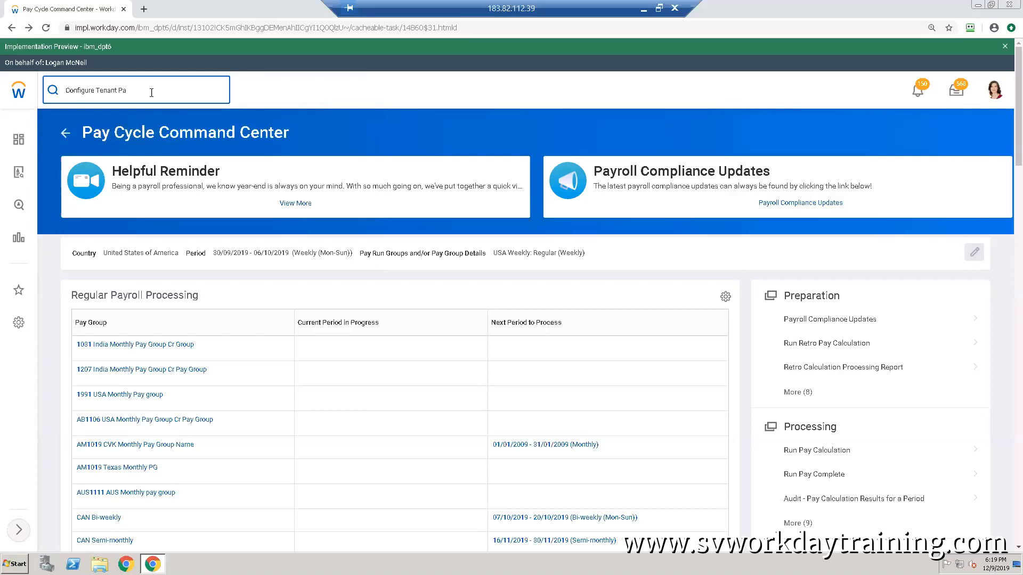
key("BackSpace")
key("BackSpace")
key("BackSpace")
key("BackSpace")
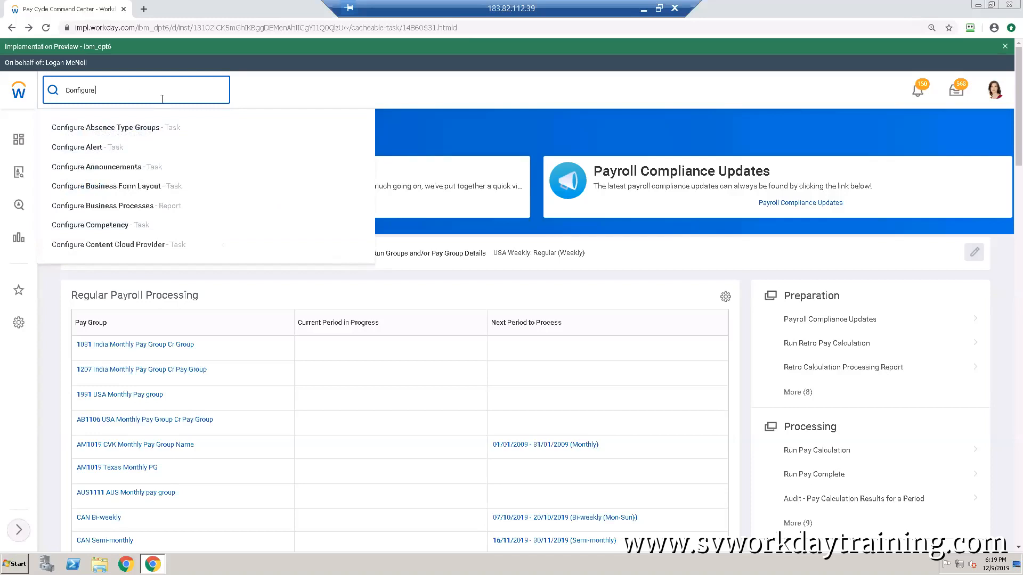
Step: Try the search terms Configure Pay and Configure Tenant Set
type("Pay")
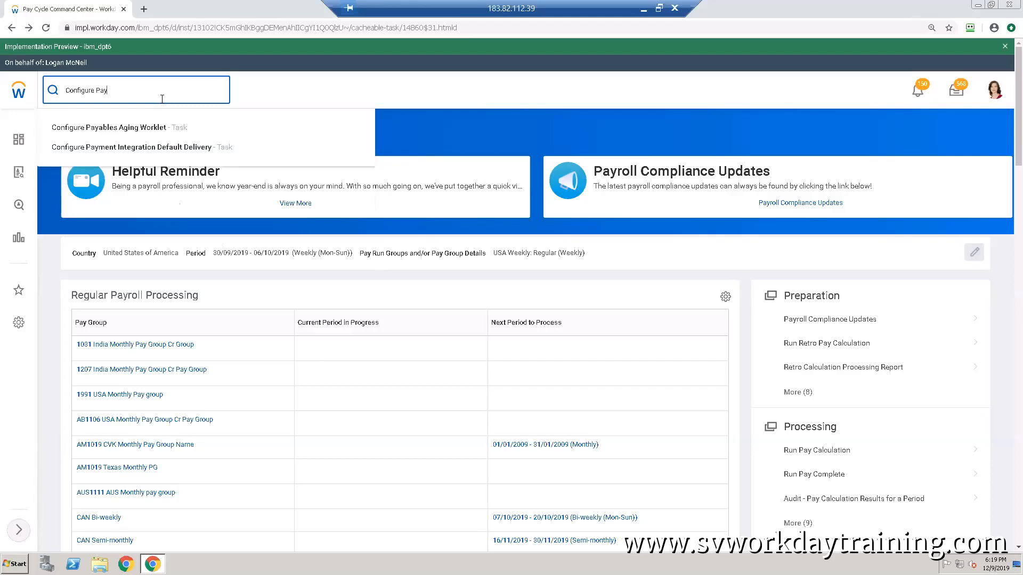
key("BackSpace")
key("BackSpace")
key("BackSpace")
key("BackSpace")
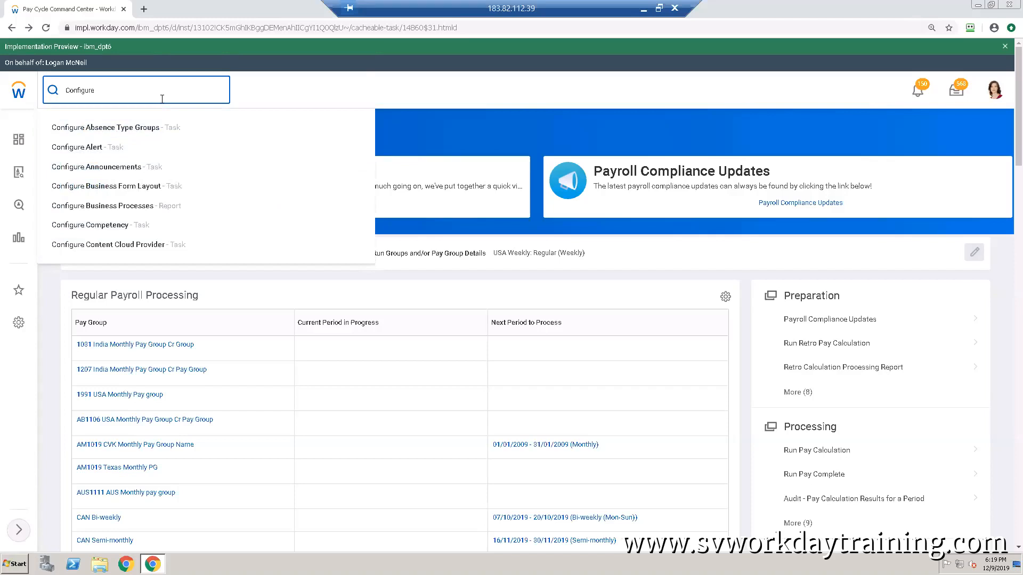
type("Tenant Set")
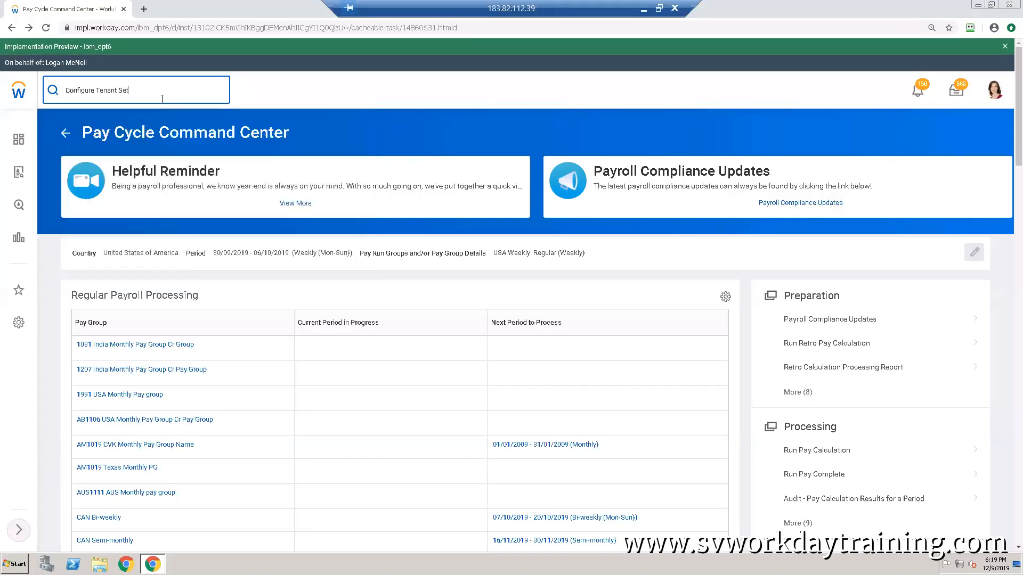
Step: Search for Tenant instead, open the Tenant Setup report, and display its Payroll settings
key("BackSpace")
key("BackSpace")
key("BackSpace")
key("BackSpace")
key("BackSpace")
key("BackSpace")
key("BackSpace")
key("BackSpace")
key("BackSpace")
key("BackSpace")
key("BackSpace")
key("BackSpace")
key("BackSpace")
key("BackSpace")
key("BackSpace")
key("BackSpace")
key("BackSpace")
key("BackSpace")
key("BackSpace")
key("BackSpace")
type("Tenant")
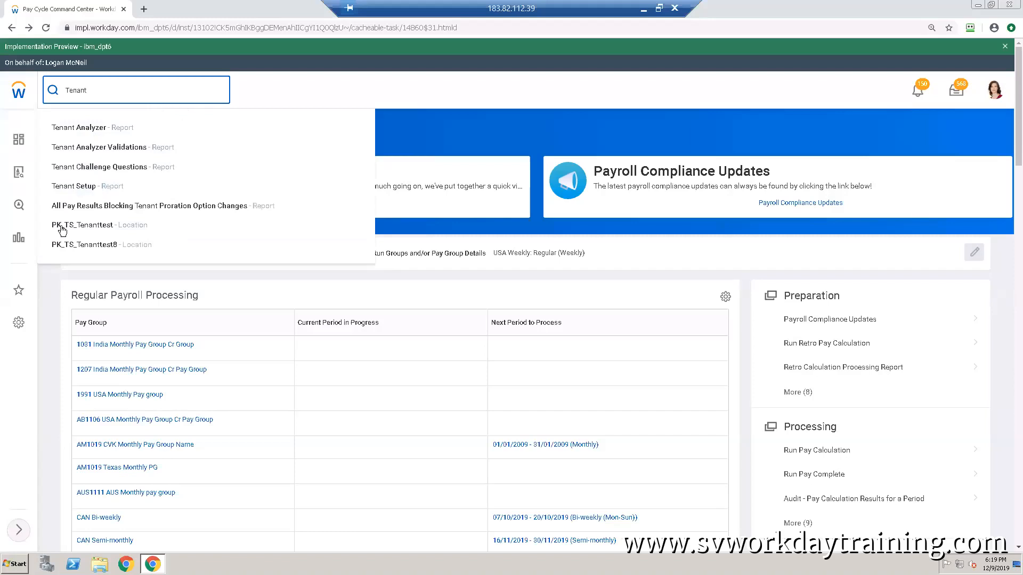
left_click(82, 191)
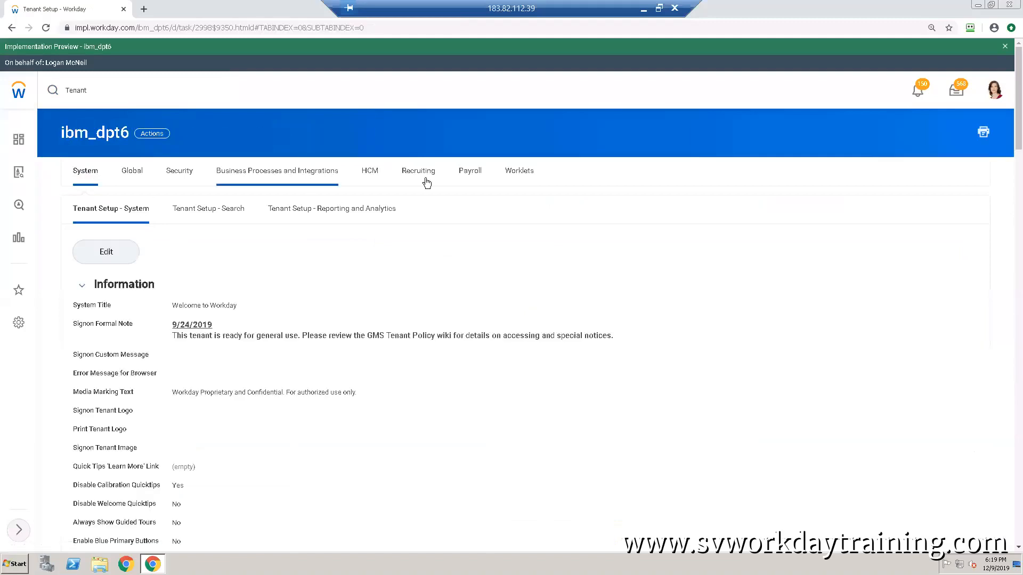
left_click(470, 171)
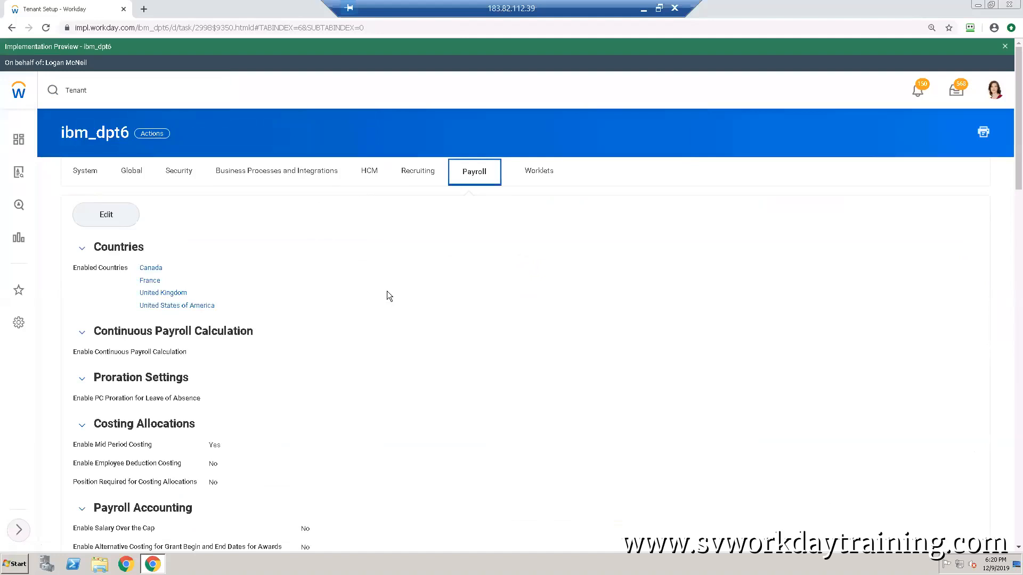
Step: Examine the payroll tenant settings for enabled countries, continuous calculation, proration, costing allocations, payroll accounting and payroll commitments
scroll(360, 308, "down", 3)
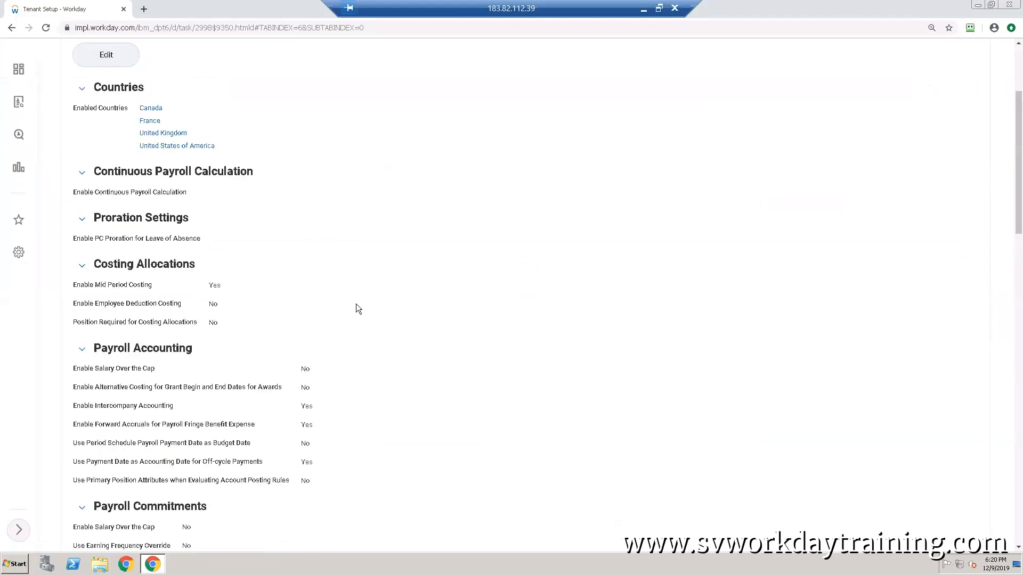
scroll(357, 308, "up", 3)
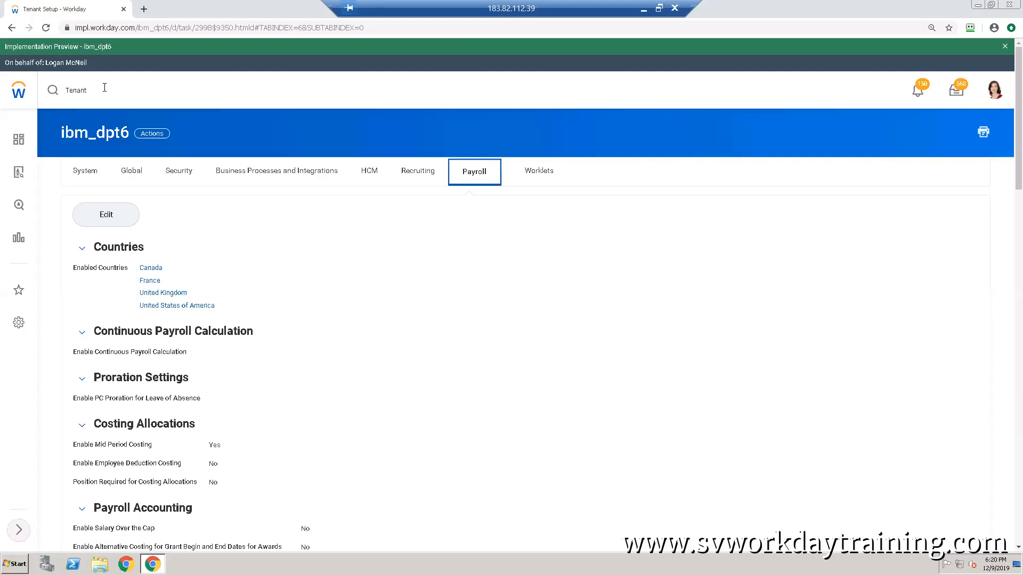
scroll(360, 390, "down", 2)
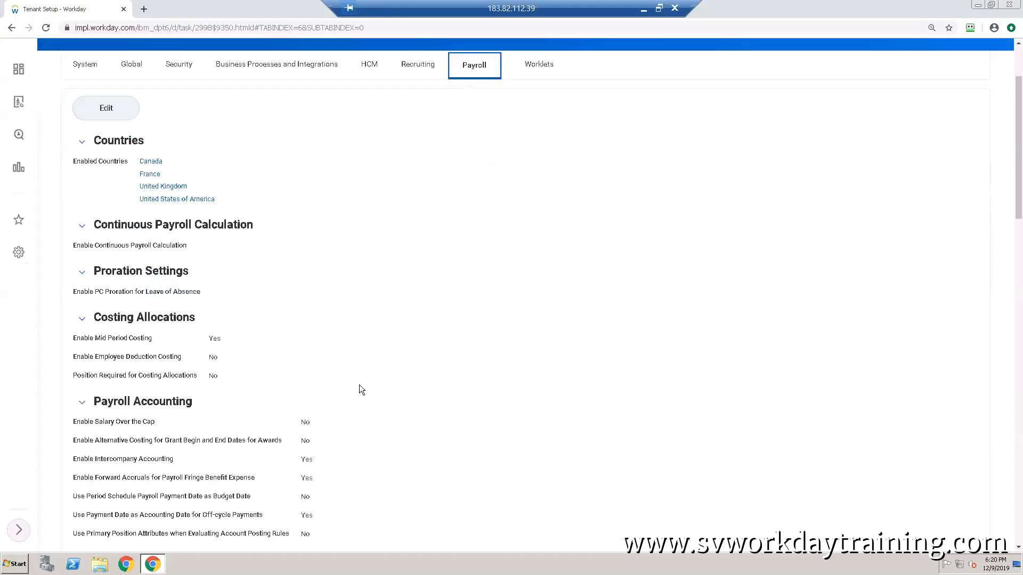
scroll(359, 384, "up", 1)
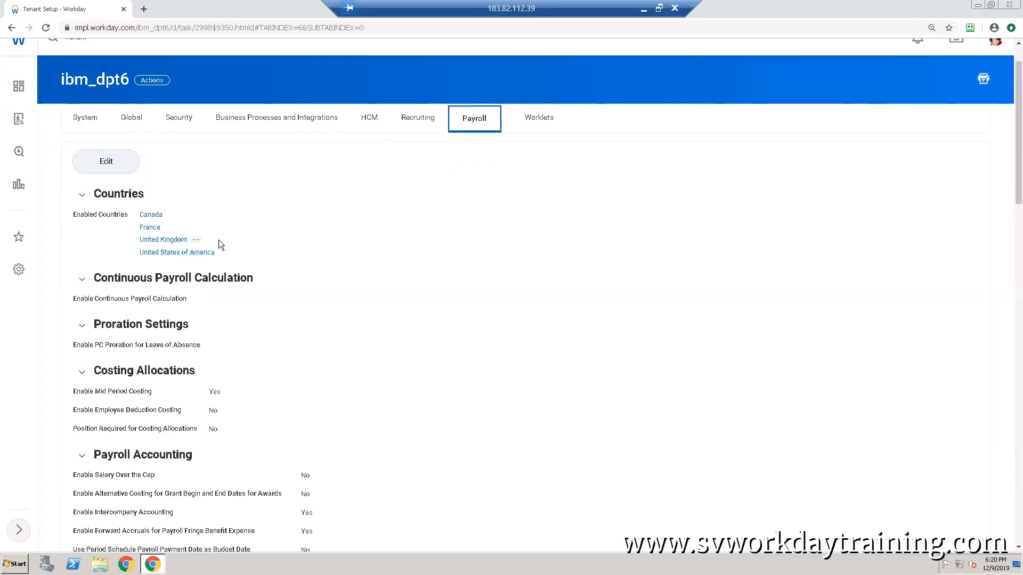
scroll(218, 244, "down", 2)
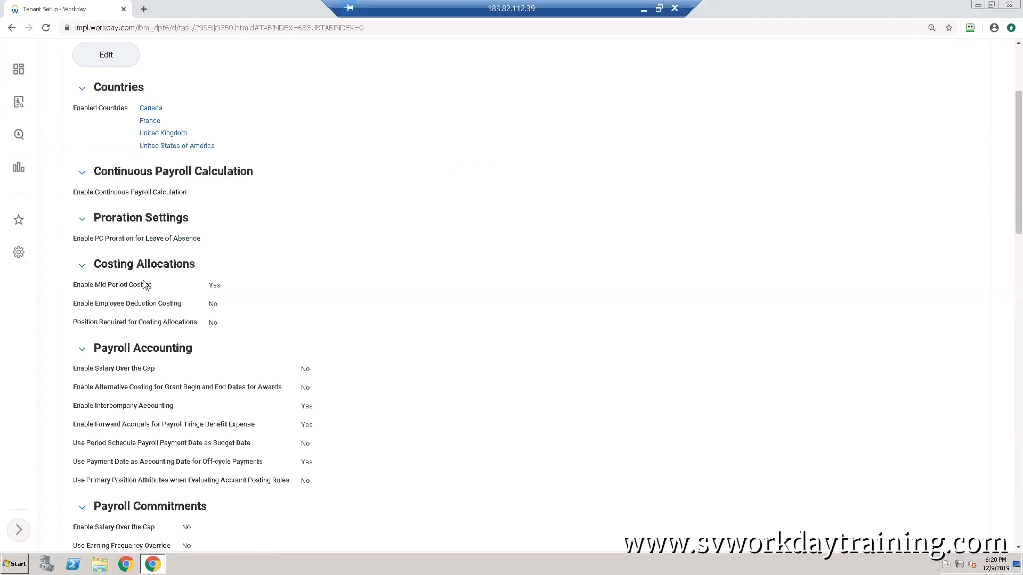
scroll(144, 285, "down", 2)
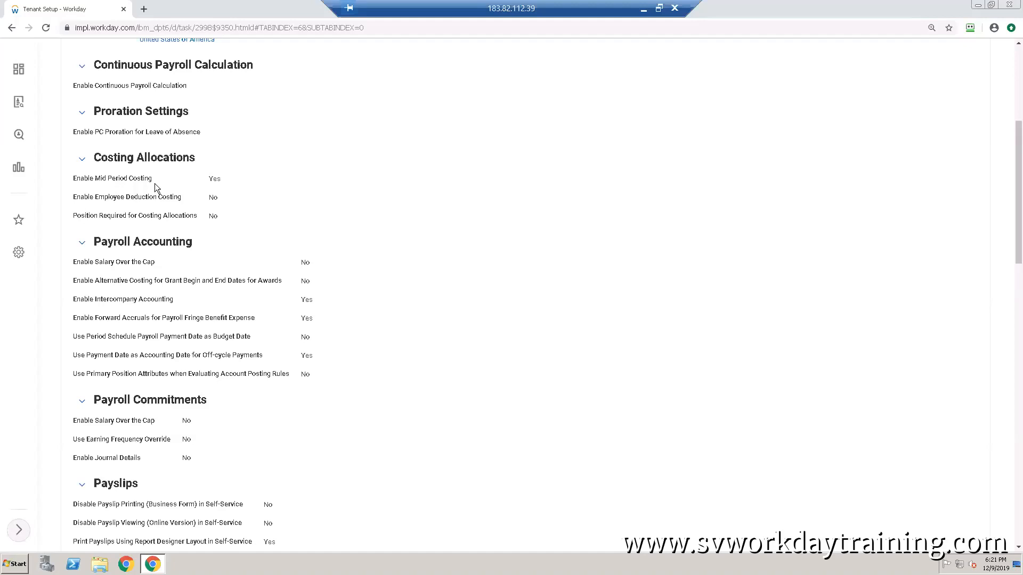
scroll(141, 214, "down", 2)
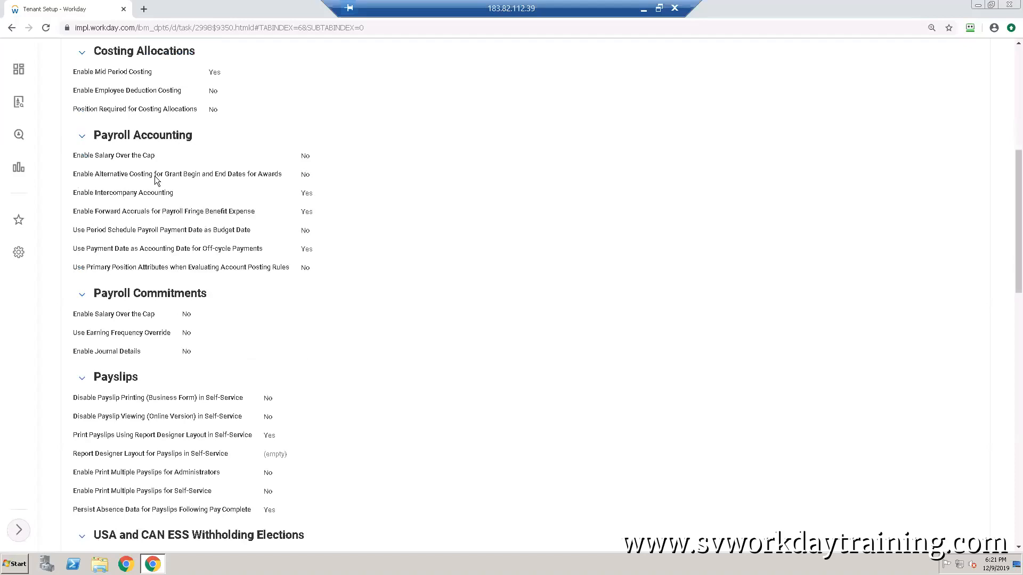
scroll(170, 297, "down", 2)
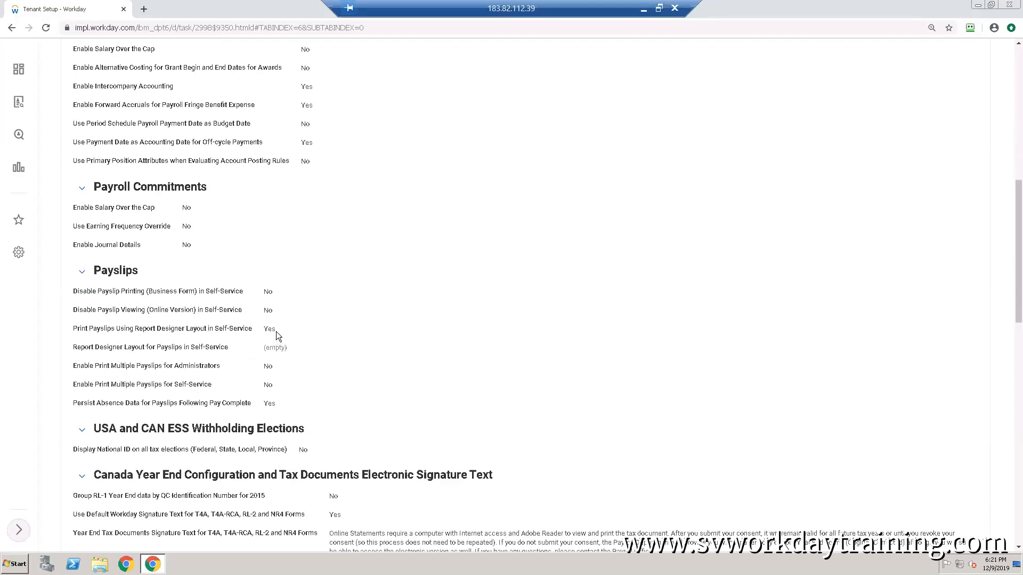
Step: Examine the payslip, withholding election, year-end tax document, timesheet, retro calculation and withholding order settings, returning to Payroll Accounting
scroll(277, 333, "down", 4)
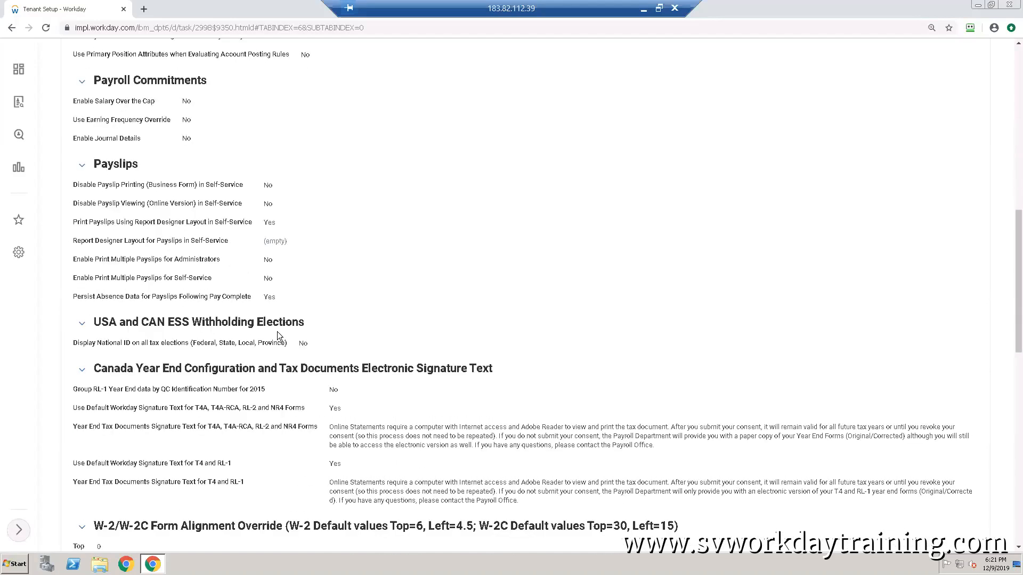
scroll(277, 331, "down", 2)
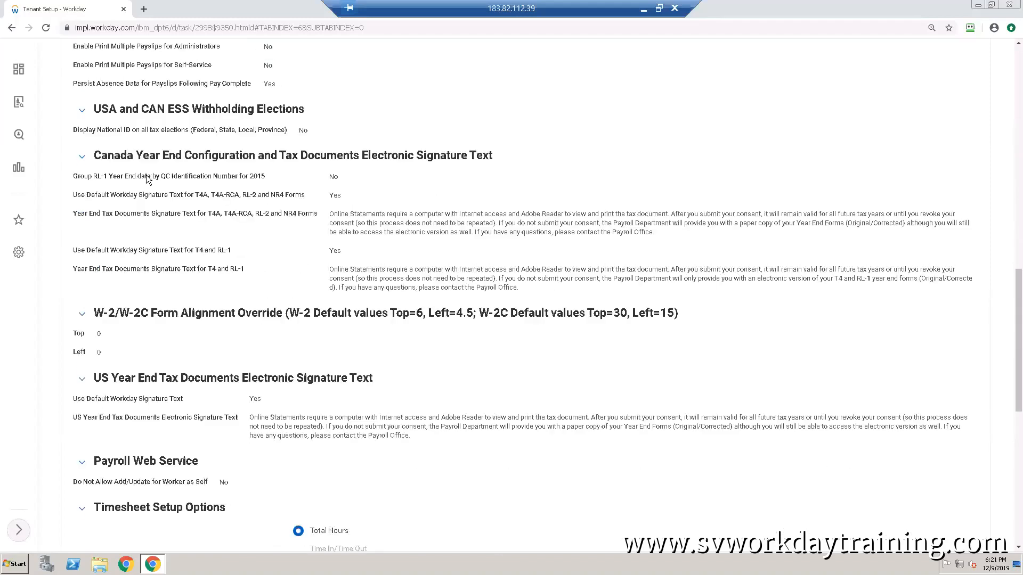
scroll(210, 352, "down", 3)
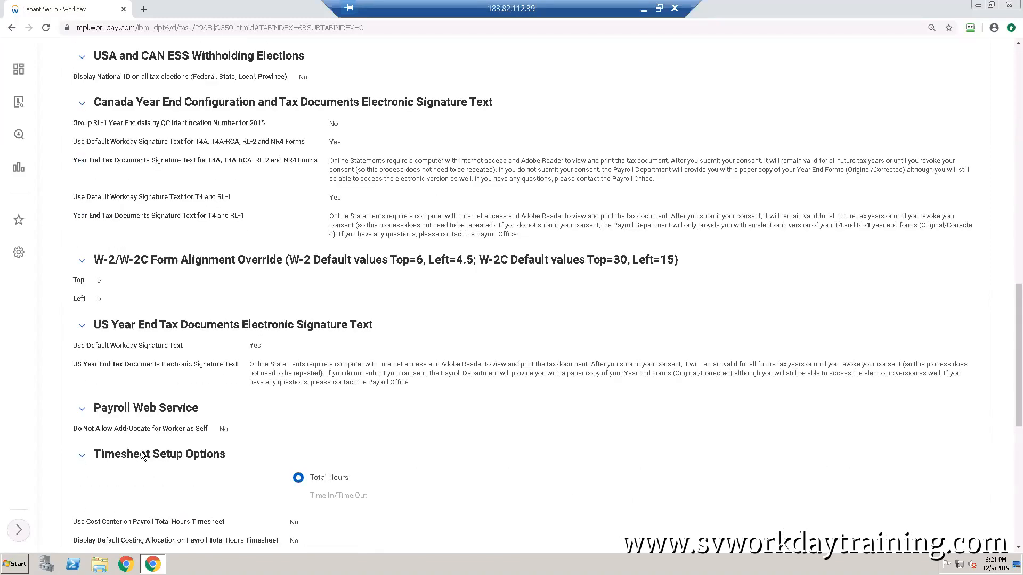
scroll(217, 348, "down", 4)
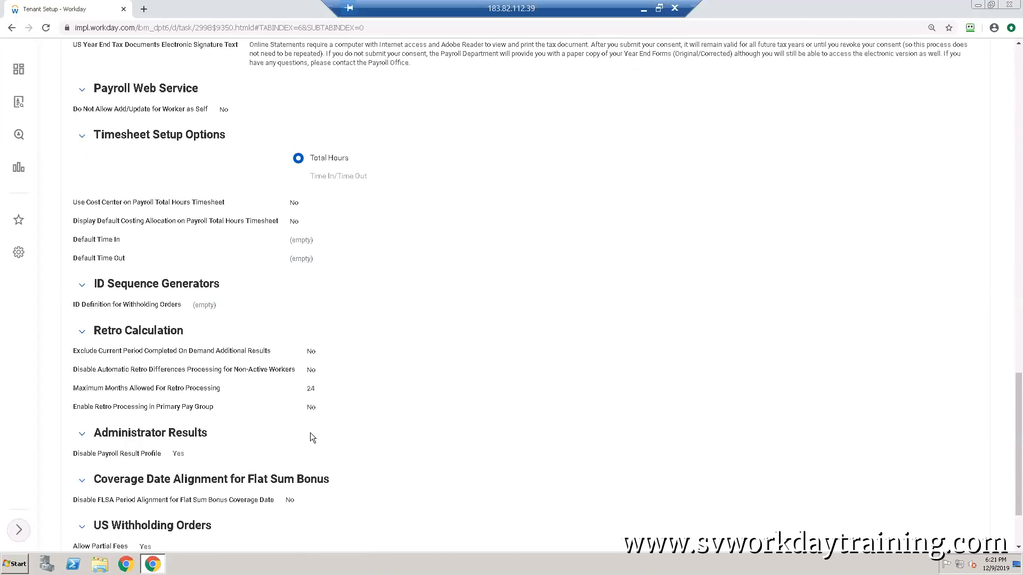
scroll(228, 392, "down", 3)
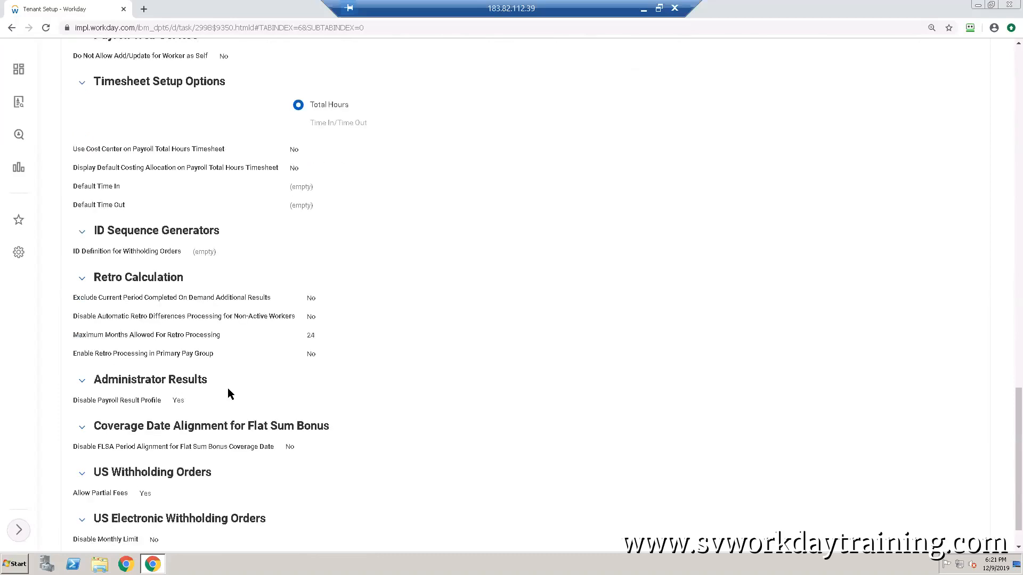
scroll(228, 392, "up", 10)
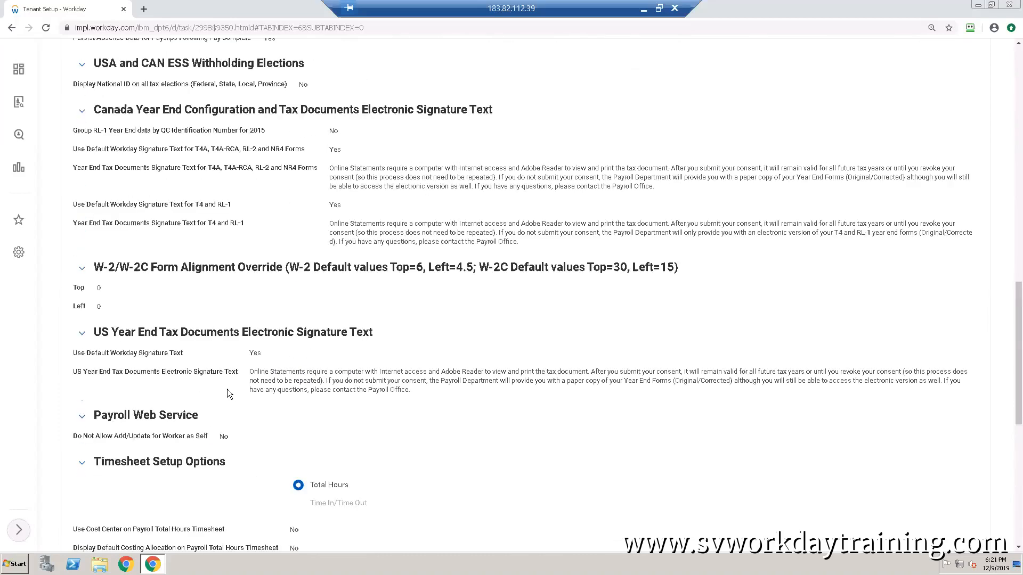
scroll(228, 392, "up", 4)
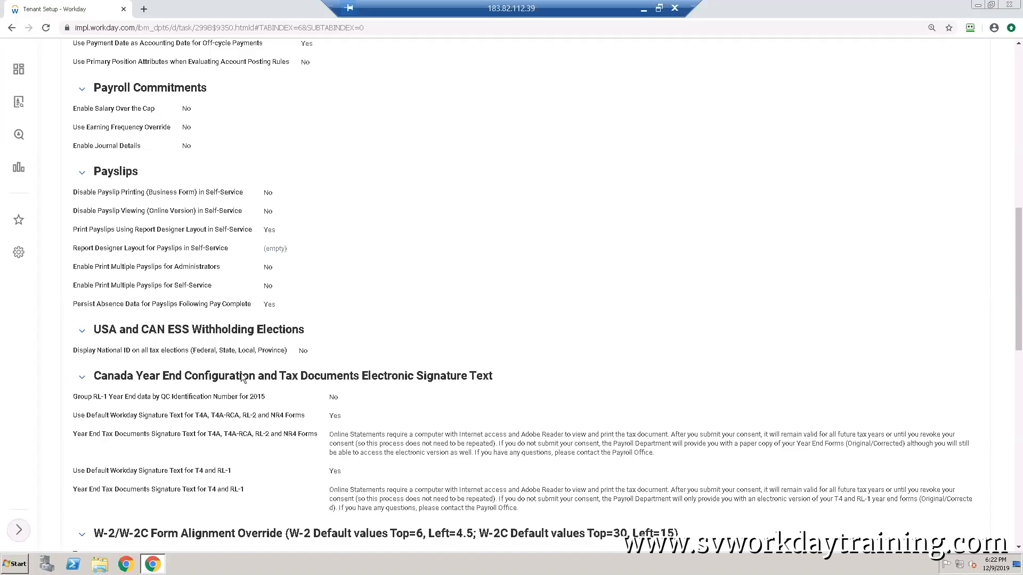
scroll(331, 199, "up", 1)
scroll(331, 199, "up", 10)
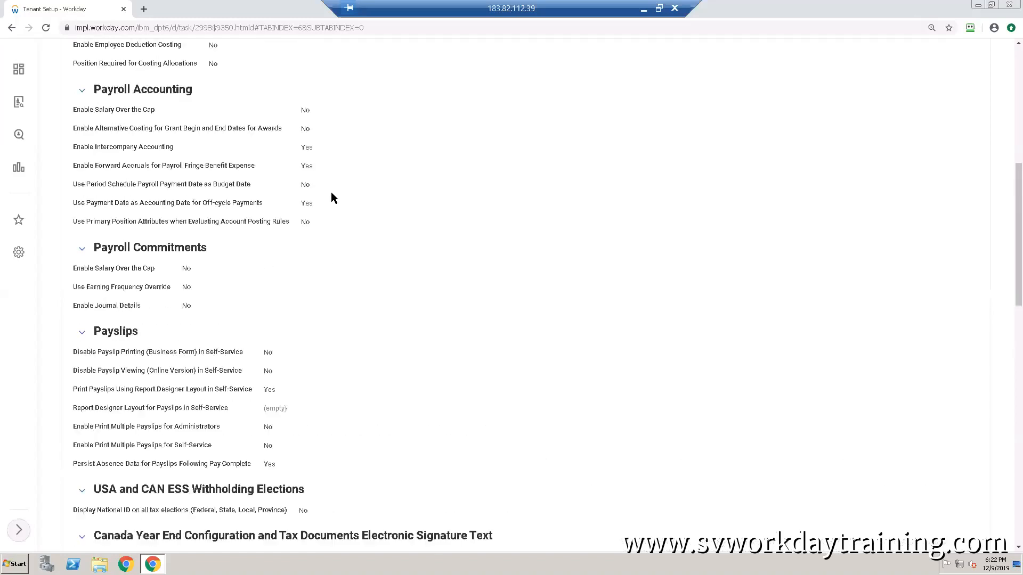